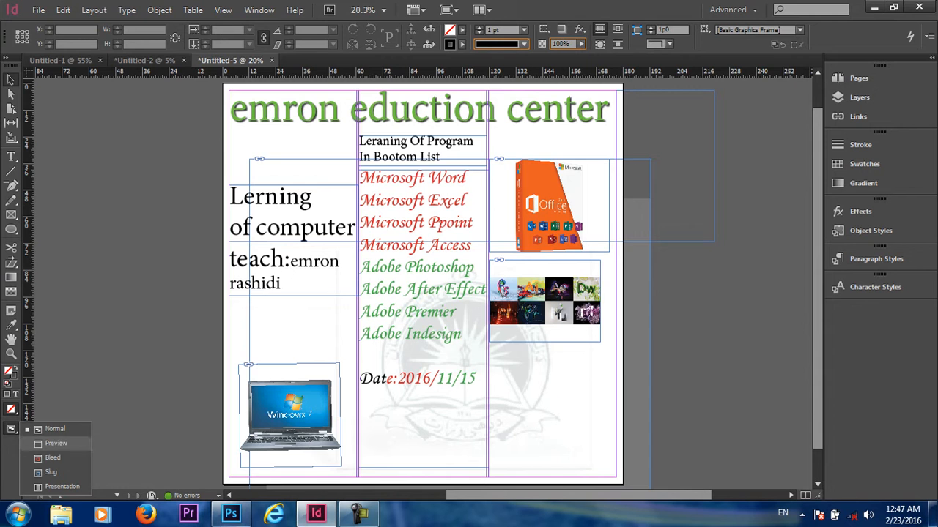
# Switch the flyer to Preview screen mode and draw a vertical line about 172p8 long between its first and second columns
pyautogui.click(56, 443)
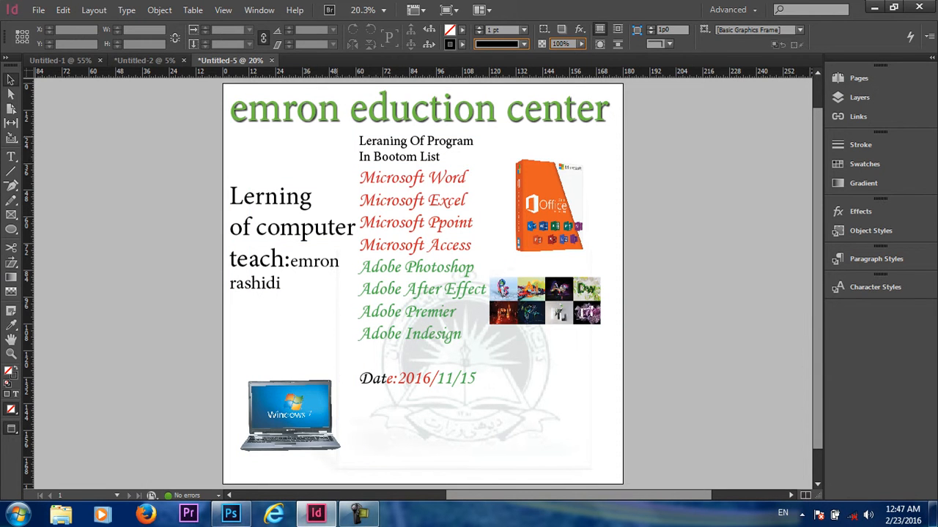
pyautogui.click(11, 170)
pyautogui.moveTo(341, 85)
pyautogui.mouseDown()
pyautogui.moveTo(344, 482)
pyautogui.moveTo(341, 467)
pyautogui.mouseUp()
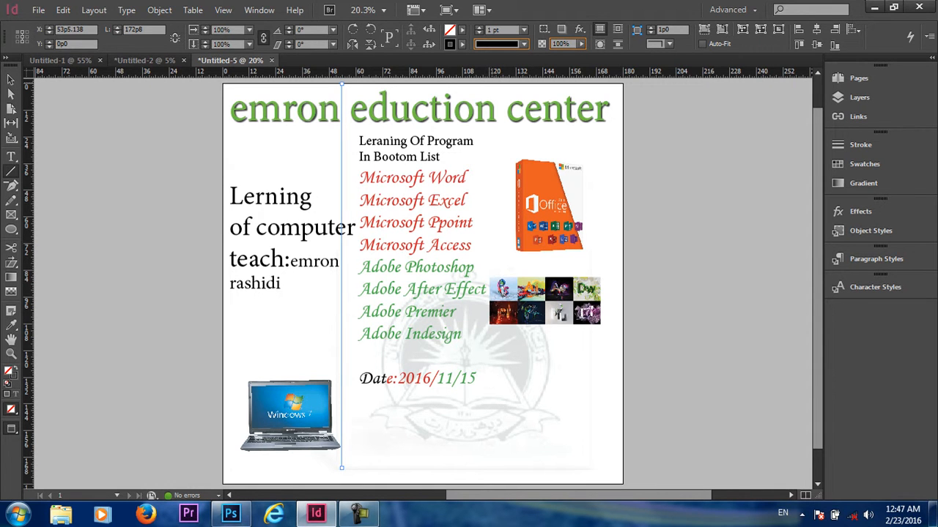
pyautogui.moveTo(480, 85)
pyautogui.mouseDown()
pyautogui.moveTo(479, 417)
pyautogui.moveTo(471, 75)
pyautogui.moveTo(471, 94)
pyautogui.mouseUp()
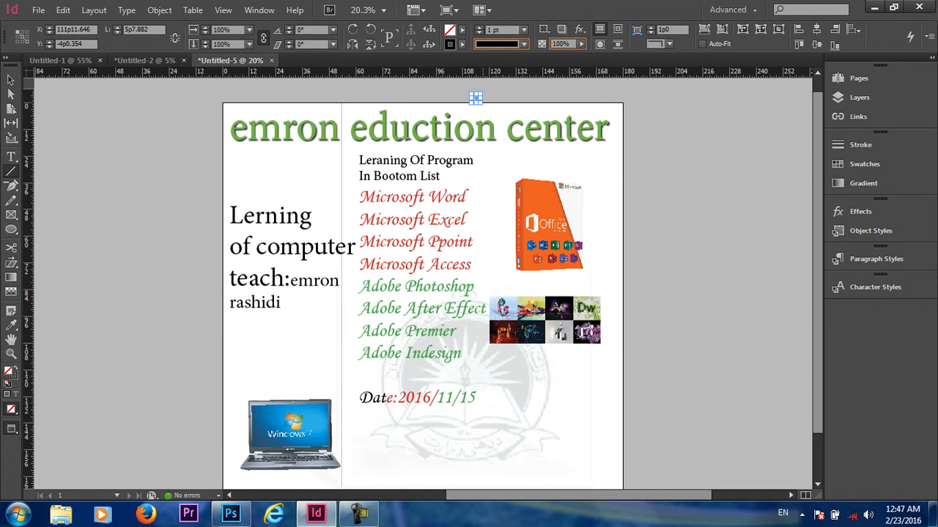
pyautogui.press('Delete')
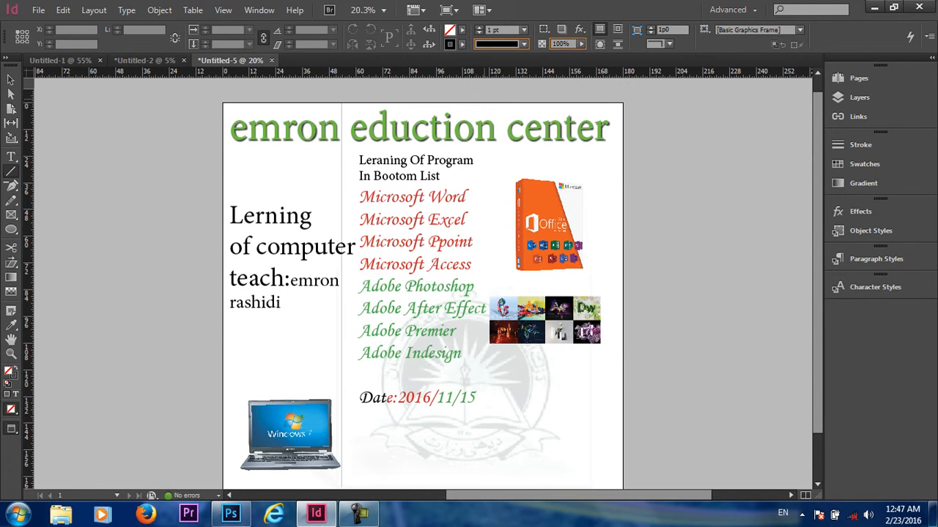
pyautogui.moveTo(487, 102); pyautogui.dragTo(501, 468)
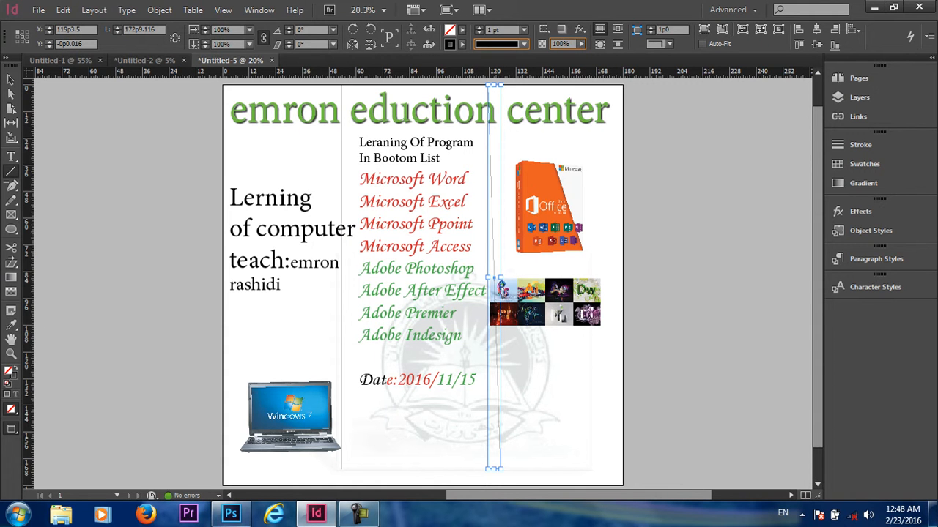
pyautogui.hotkey('ctrl', 'z')
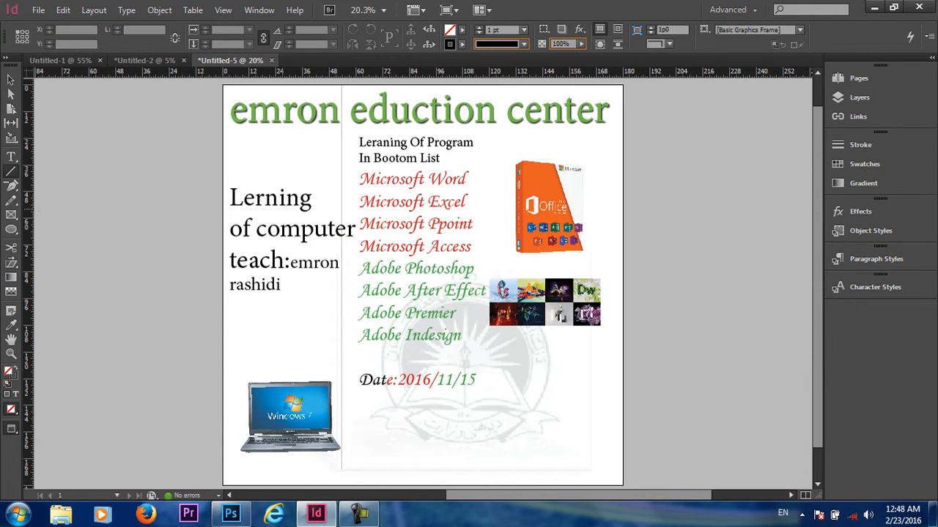
pyautogui.press('v')
pyautogui.hotkey('ctrl', 'z')
pyautogui.click(342, 187)
pyautogui.click(322, 113)
# Start a new document with a page width of 180p0 and a height of 180p0
pyautogui.click(38, 10)
pyautogui.moveTo(59, 25)
pyautogui.click(249, 25)
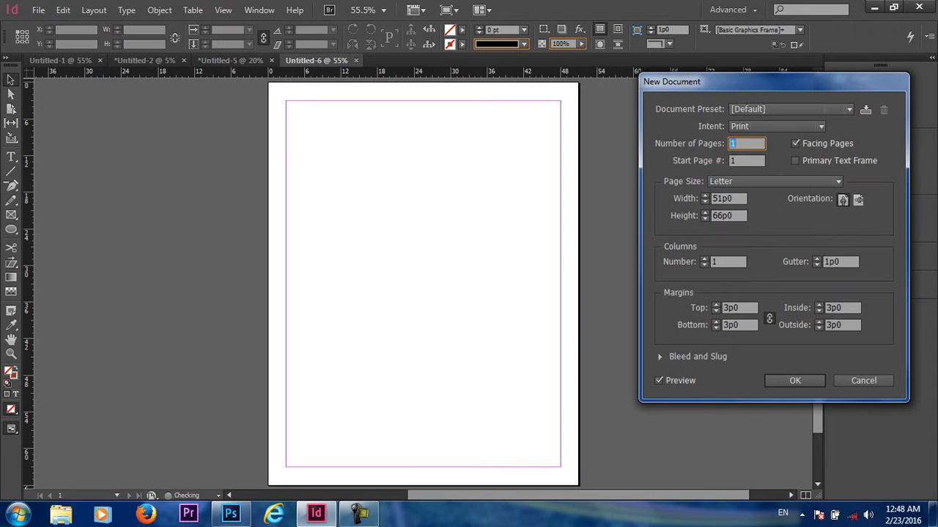
pyautogui.doubleClick(723, 199)
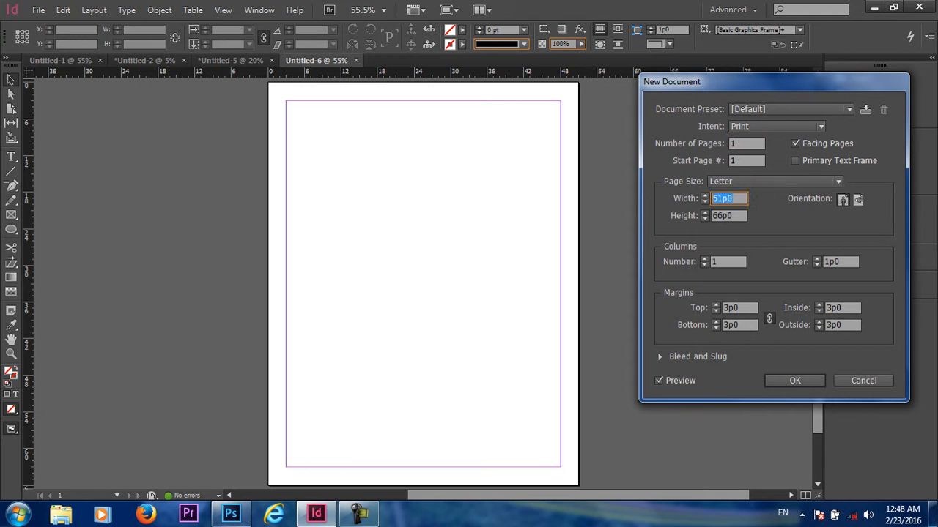
pyautogui.write('180')
pyautogui.press('Tab')
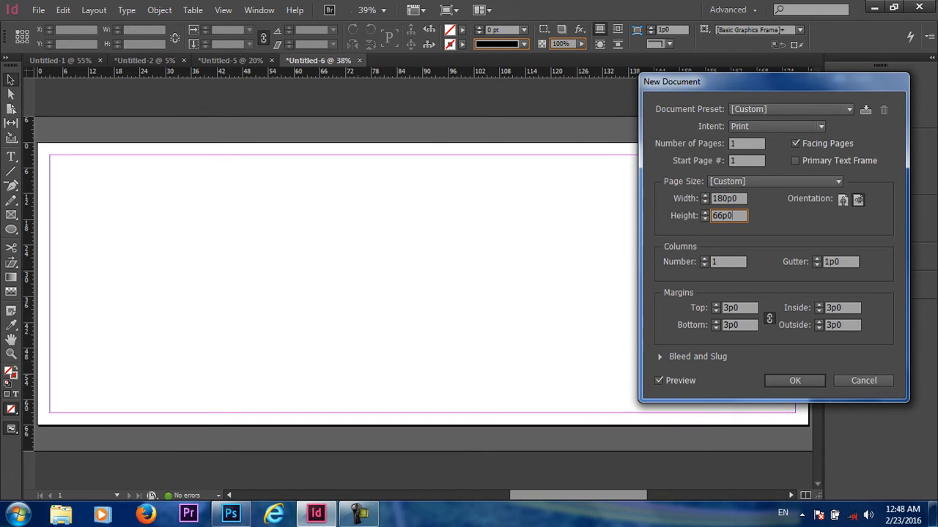
pyautogui.write('189')
pyautogui.write('0')
pyautogui.hotkey('shift', 'Tab')
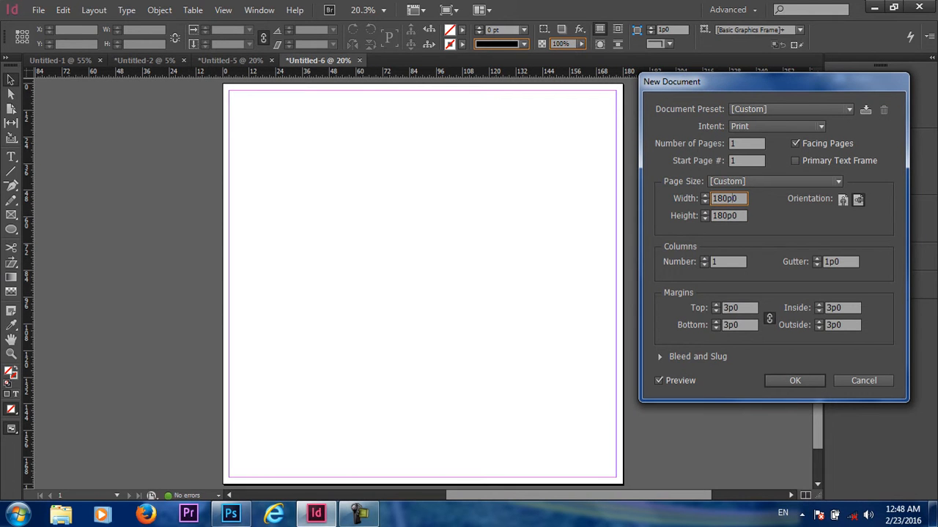
# Divide the new document's page into 3 columns with a 3p1 gutter and create the document
pyautogui.click(704, 259)
pyautogui.click(704, 259)
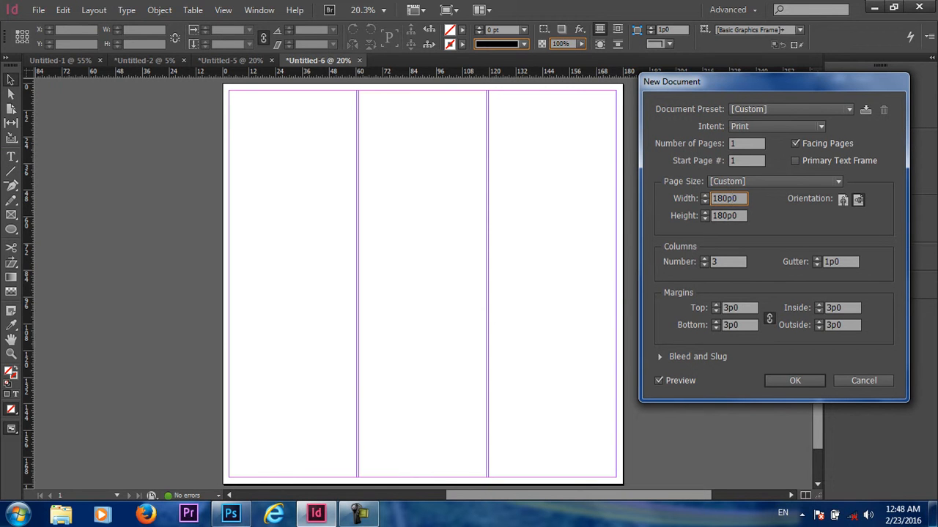
pyautogui.click(817, 259)
pyautogui.click(817, 258)
pyautogui.click(816, 259)
pyautogui.click(816, 258)
pyautogui.click(816, 258)
pyautogui.click(817, 259)
pyautogui.click(817, 258)
pyautogui.click(817, 258)
pyautogui.click(817, 258)
pyautogui.click(817, 258)
pyautogui.click(817, 259)
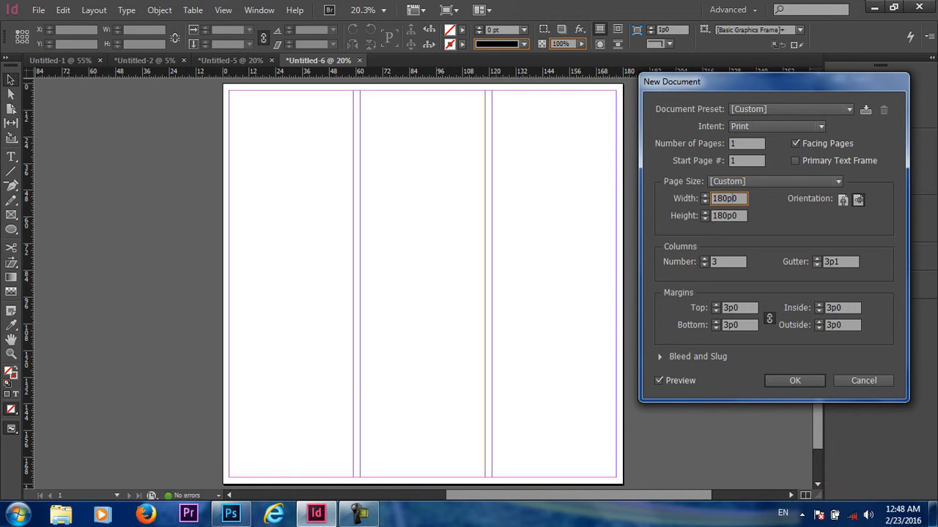
pyautogui.click(795, 380)
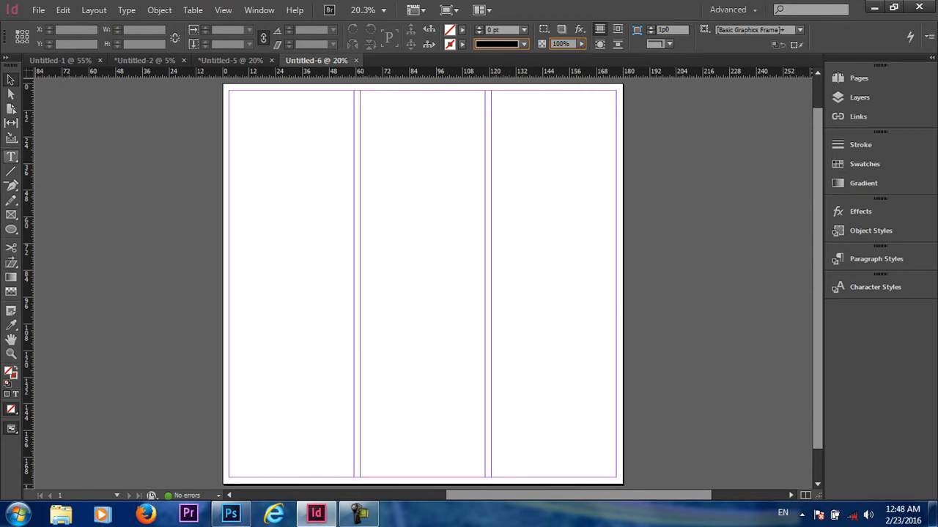
# Draw a text frame about 174p0 by 47p0 across all three columns at the page's upper margin, with the font size set to 230 pt
pyautogui.click(11, 157)
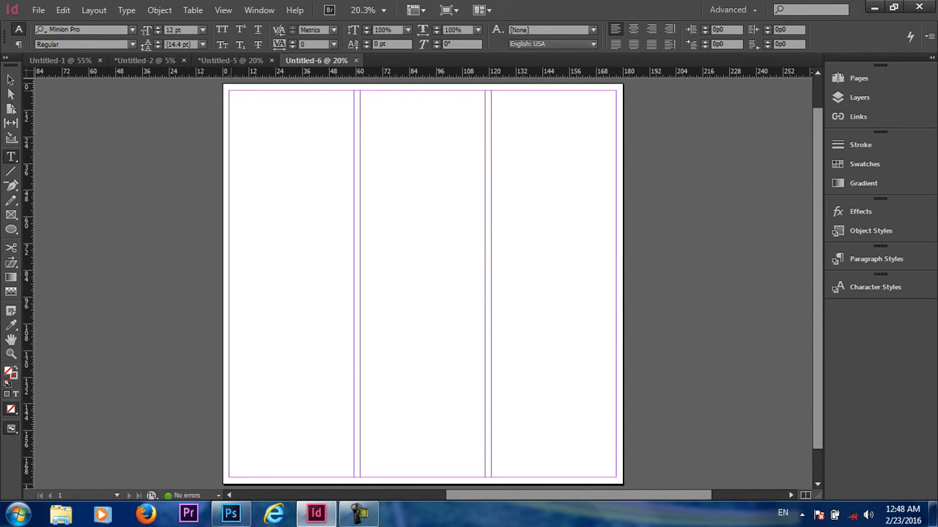
pyautogui.moveTo(229, 91); pyautogui.dragTo(616, 195)
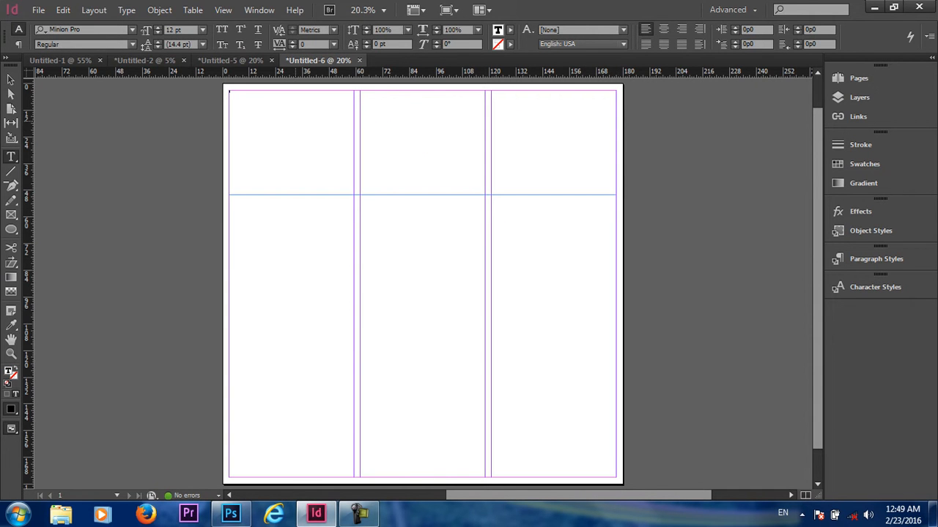
pyautogui.click(171, 30)
pyautogui.click(170, 30)
pyautogui.press('BackSpace')
pyautogui.write('30')
pyautogui.press('Return')
# Set the text fill to green and enter the title "emron eduction center" in the frame
pyautogui.click(510, 30)
pyautogui.click(419, 169)
pyautogui.click(510, 30)
pyautogui.write('emron eduction cente')
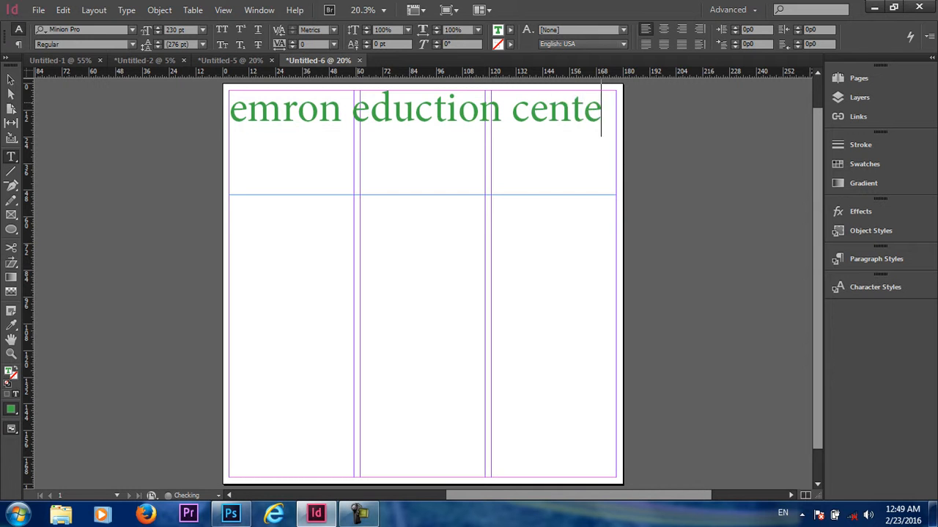
pyautogui.write('r')
# Set the font size of the whole title to 225 pt
pyautogui.hotkey('ctrl', 'a')
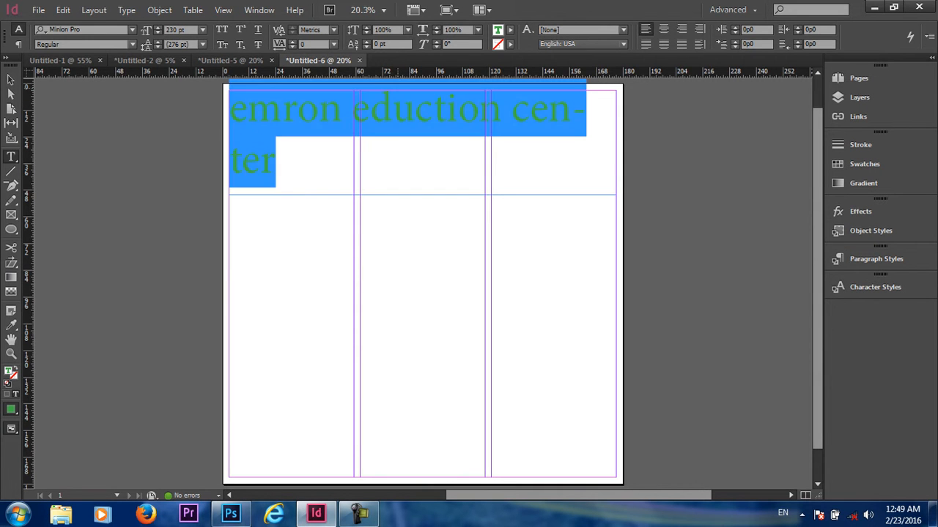
pyautogui.click(178, 30)
pyautogui.write('2pt')
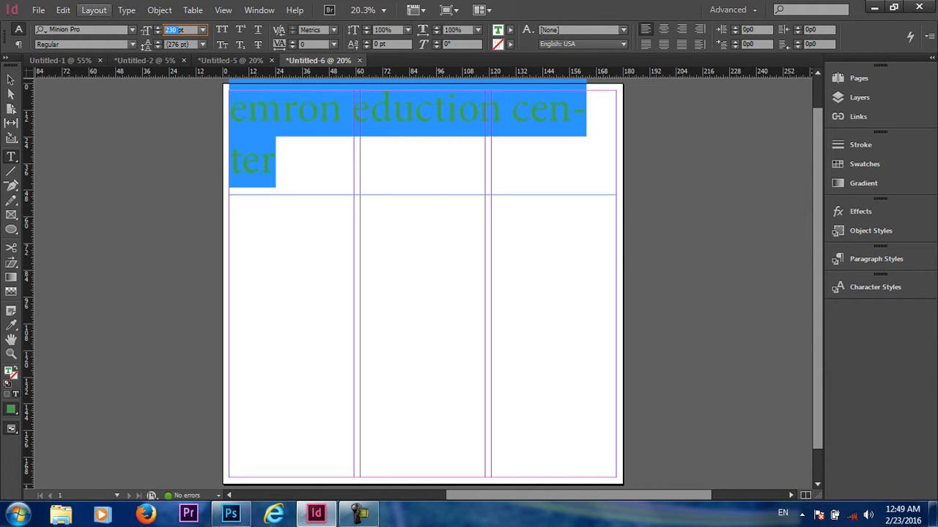
pyautogui.write('25')
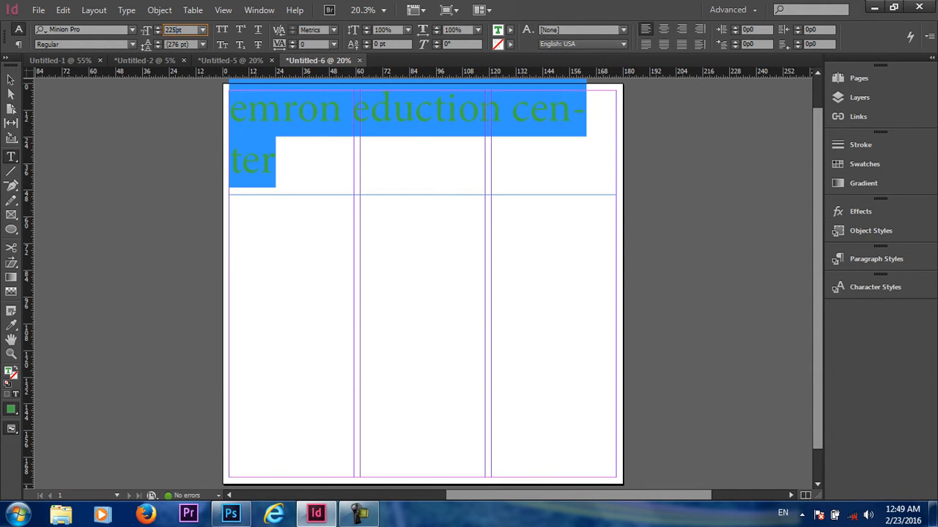
pyautogui.press('Return')
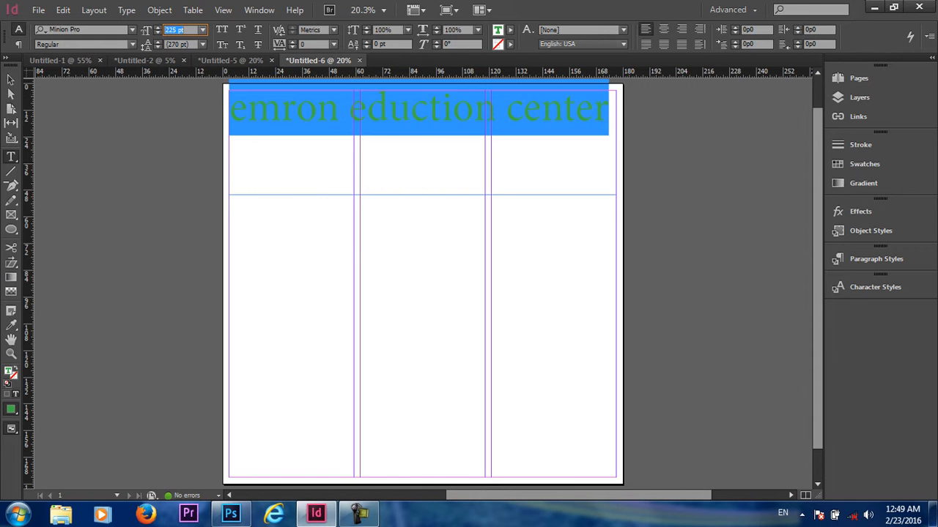
# Add a drop shadow to the title frame and fit the frame's height to its text
pyautogui.click(11, 78)
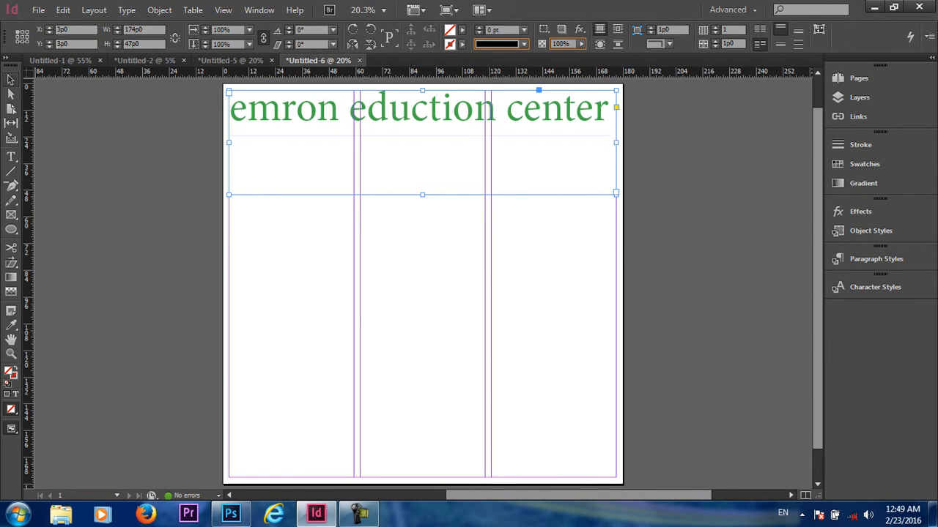
pyautogui.click(561, 29)
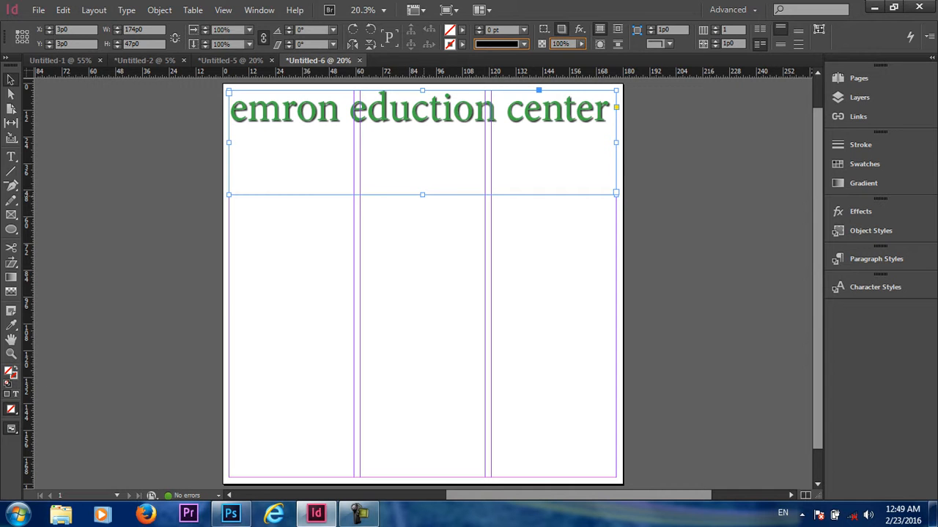
pyautogui.doubleClick(422, 195)
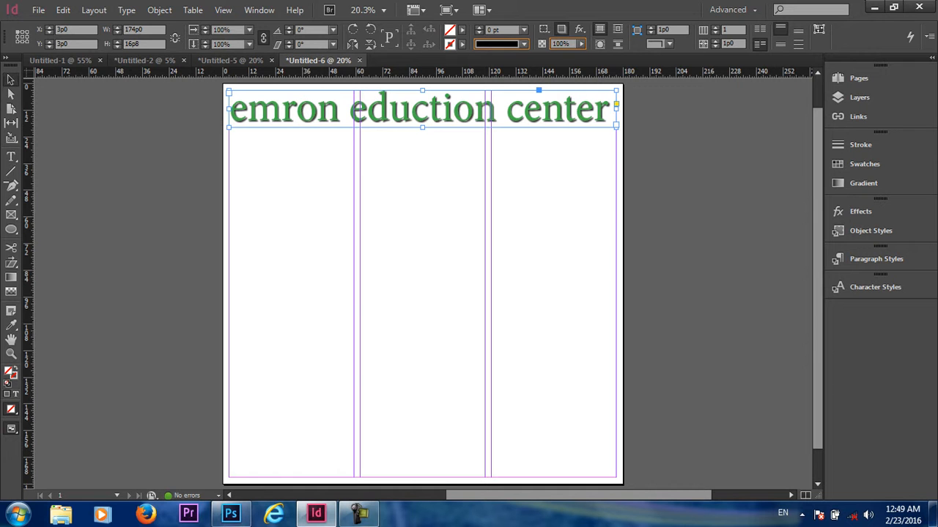
pyautogui.press('d')
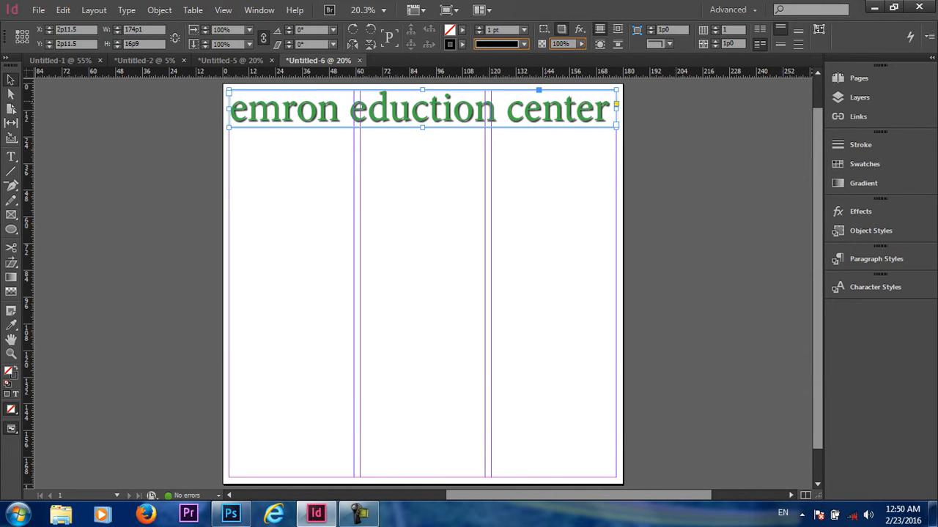
# Start placing pictures and select the image file "d" in the photo folder
pyautogui.hotkey('ctrl', 'd')
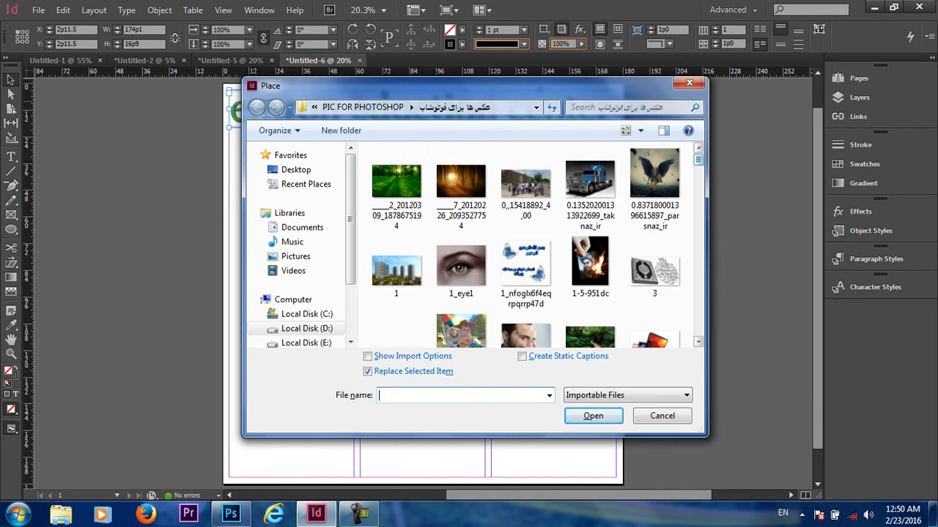
pyautogui.scroll(-6, 526, 246)
pyautogui.scroll(-5, 526, 245)
pyautogui.scroll(-5, 526, 246)
pyautogui.scroll(-2, 526, 246)
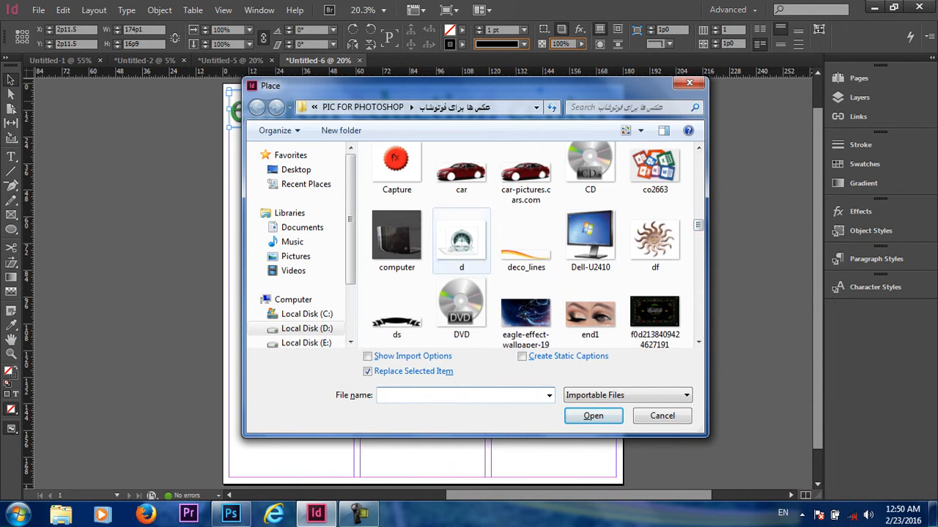
pyautogui.click(461, 242)
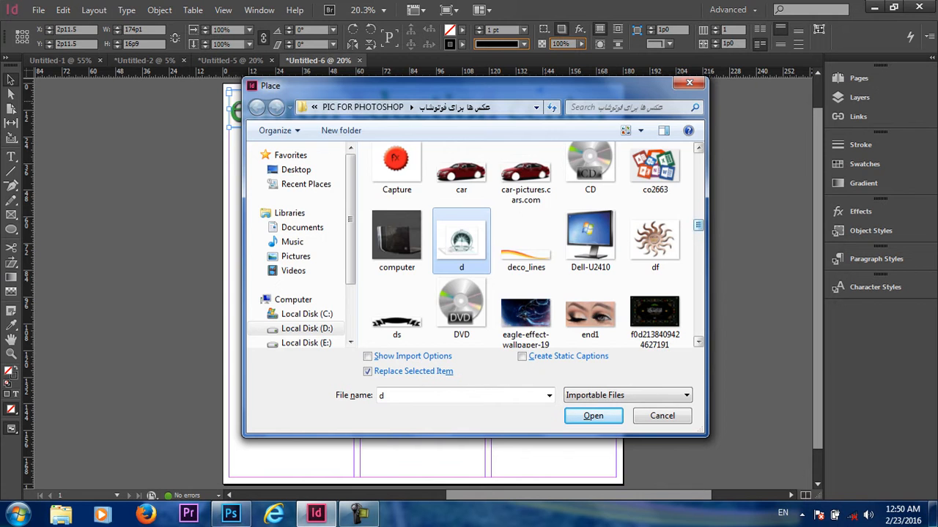
# Add the files laptop_PNG5908, laptop, laptop-splitter-lenovo-g40 and laptops to the selection of images to place
pyautogui.scroll(-8, 526, 246)
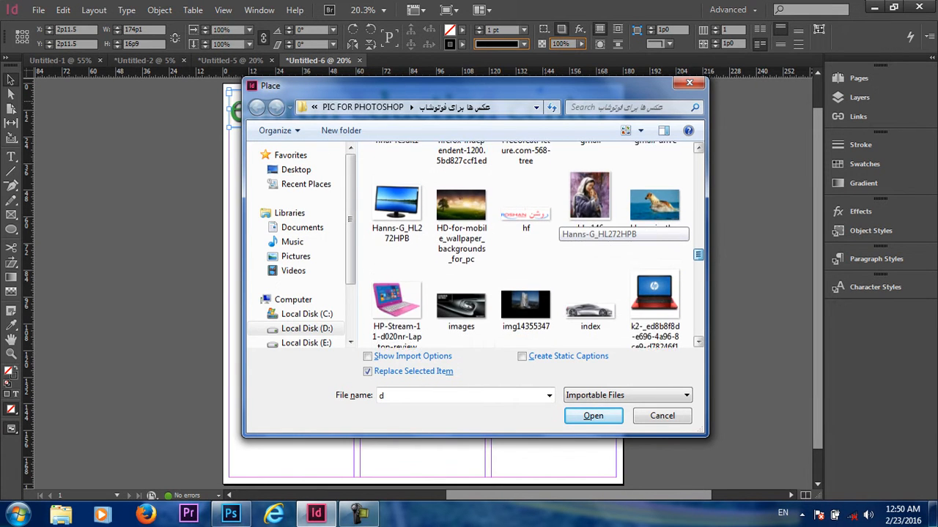
pyautogui.scroll(-1, 526, 245)
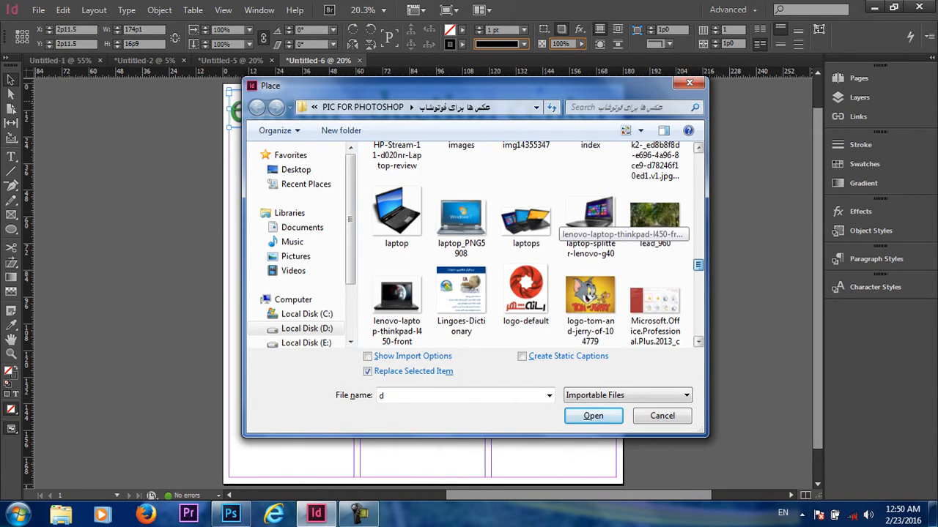
pyautogui.keyDown('ctrl'); pyautogui.click(462, 221); pyautogui.keyUp('ctrl')
pyautogui.keyDown('ctrl'); pyautogui.click(396, 219); pyautogui.keyUp('ctrl')
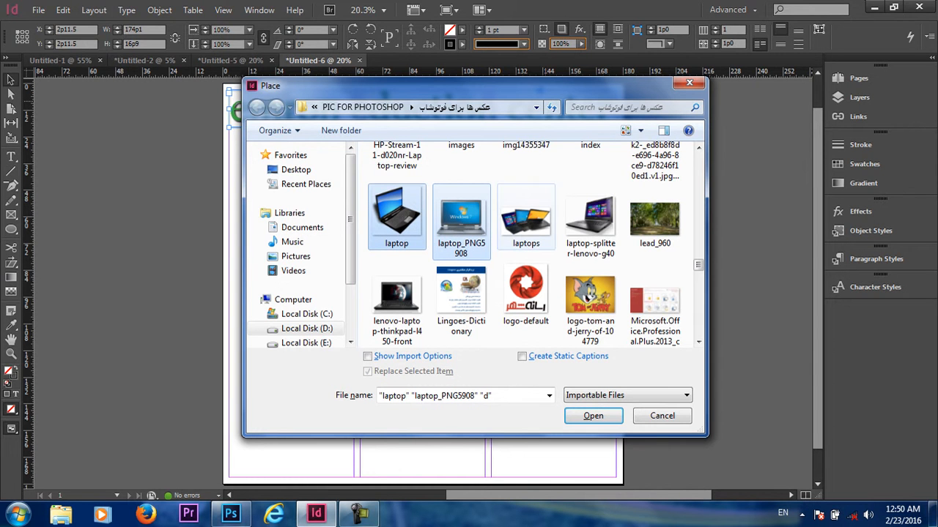
pyautogui.keyDown('ctrl'); pyautogui.click(590, 219); pyautogui.keyUp('ctrl')
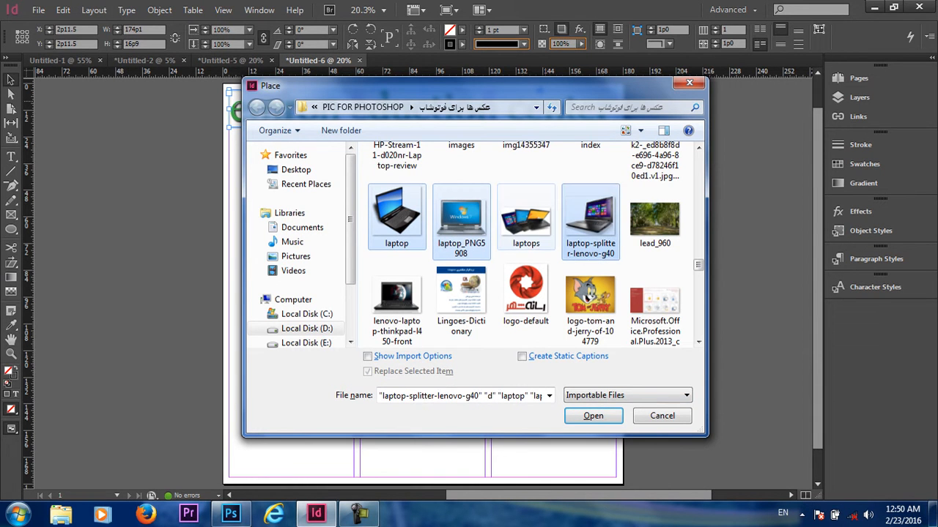
pyautogui.keyDown('ctrl'); pyautogui.click(526, 220); pyautogui.keyUp('ctrl')
# Look through the remaining pictures in the folder and remove laptop-splitter-lenovo-g40 from the selection
pyautogui.scroll(-6, 561, 262)
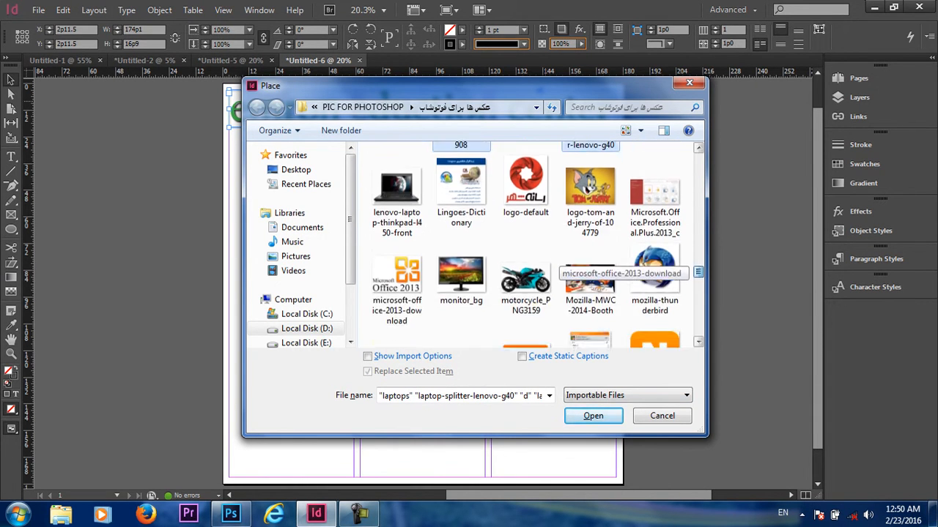
pyautogui.scroll(-6, 560, 263)
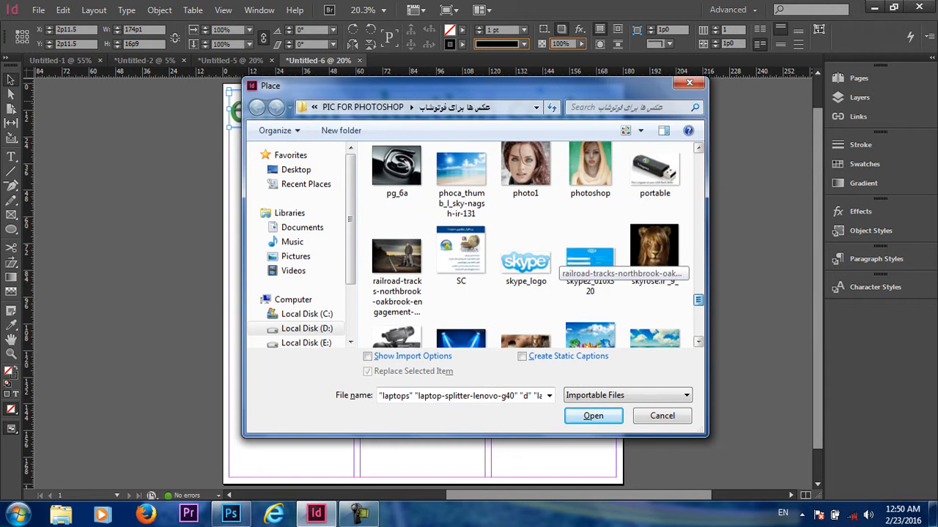
pyautogui.scroll(-5, 561, 262)
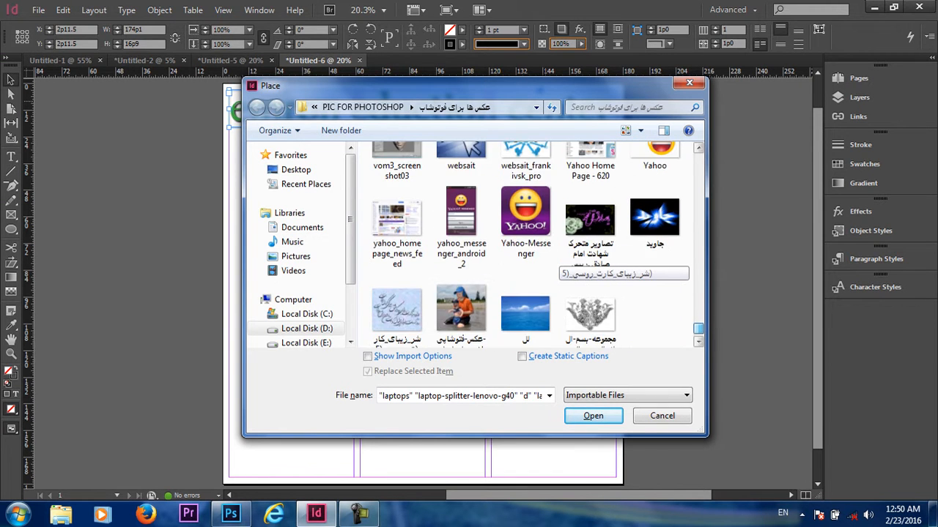
pyautogui.scroll(3, 561, 262)
pyautogui.scroll(10, 561, 262)
pyautogui.scroll(-2, 561, 262)
pyautogui.keyDown('ctrl'); pyautogui.click(590, 235); pyautogui.keyUp('ctrl')
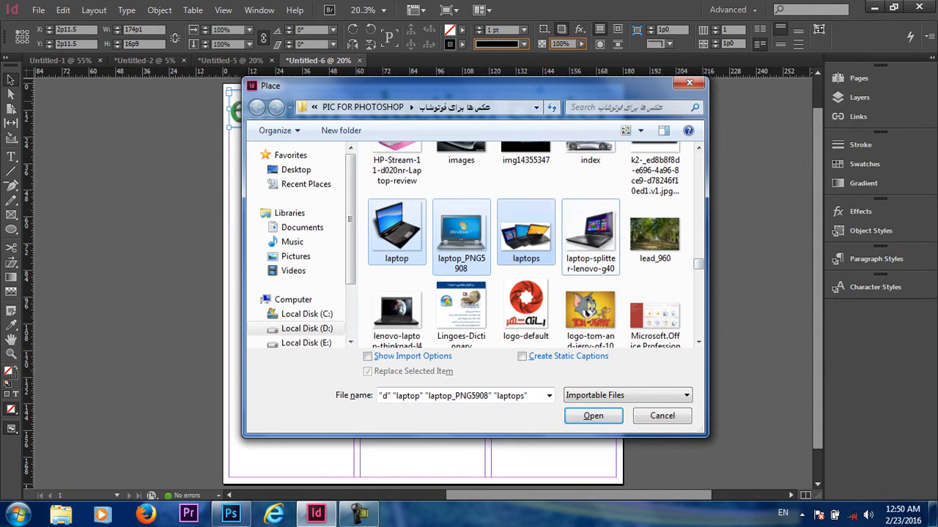
# Reduce the selection of images to place to the files d and laptop_PNG5908
pyautogui.keyDown('ctrl'); pyautogui.click(526, 235); pyautogui.keyUp('ctrl')
pyautogui.keyDown('ctrl'); pyautogui.click(396, 233); pyautogui.keyUp('ctrl')
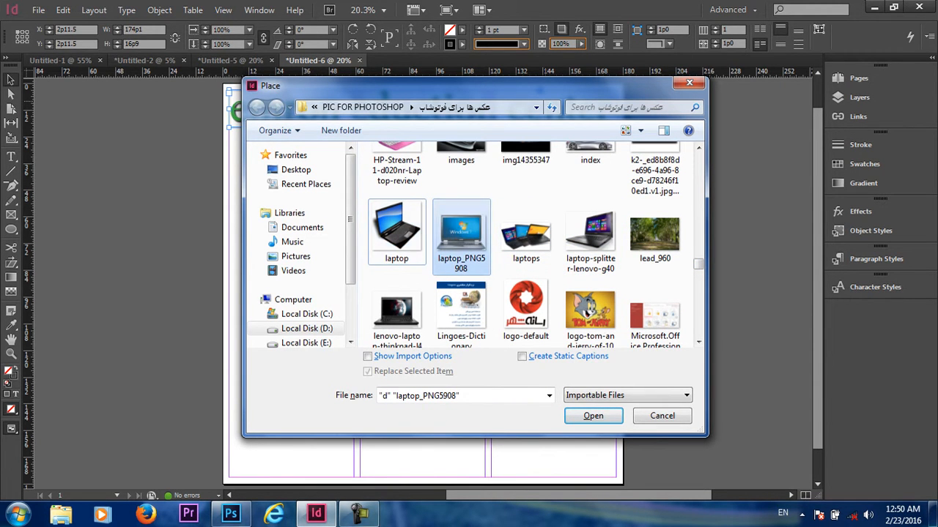
pyautogui.keyDown('ctrl'); pyautogui.click(396, 233); pyautogui.keyUp('ctrl')
pyautogui.keyDown('ctrl'); pyautogui.click(460, 234); pyautogui.keyUp('ctrl')
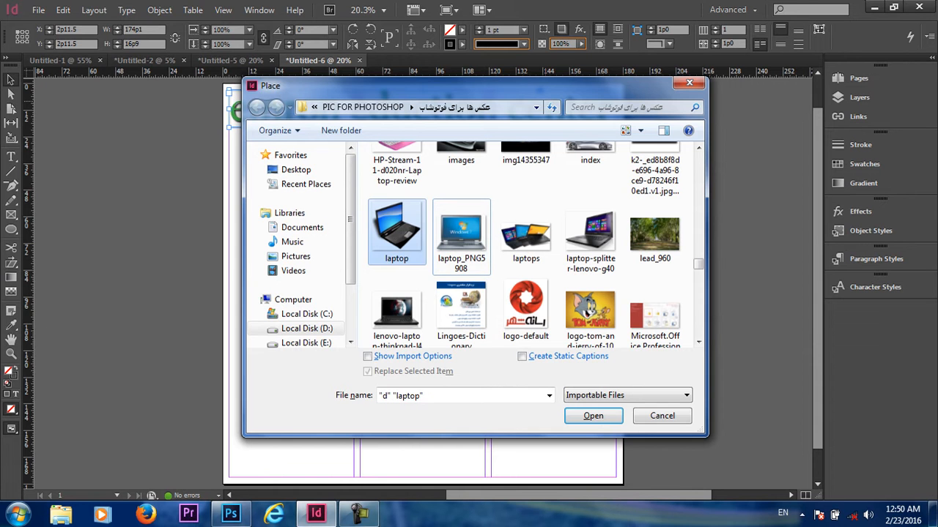
pyautogui.keyDown('ctrl'); pyautogui.click(397, 235); pyautogui.keyUp('ctrl')
pyautogui.keyDown('ctrl'); pyautogui.click(461, 235); pyautogui.keyUp('ctrl')
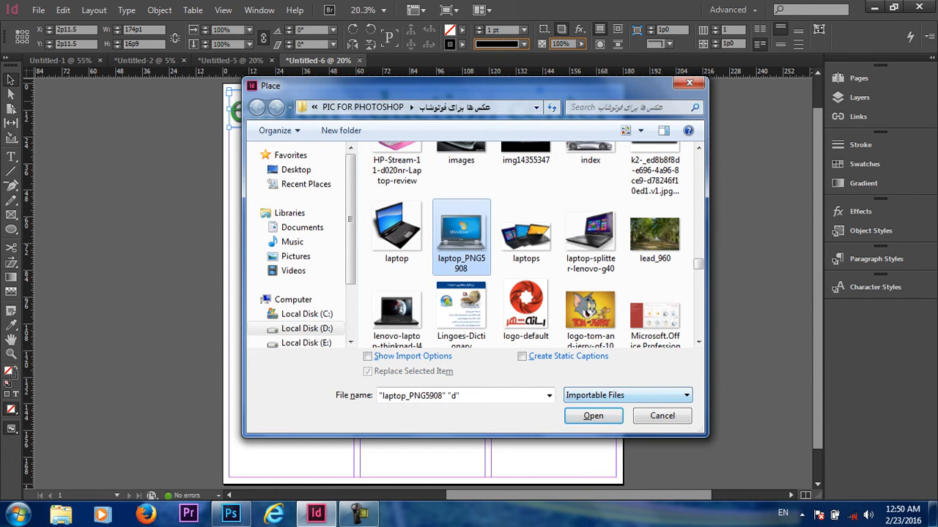
# Load the selected images and place the emblem in the middle column and the laptop near the foot of the first column
pyautogui.click(594, 415)
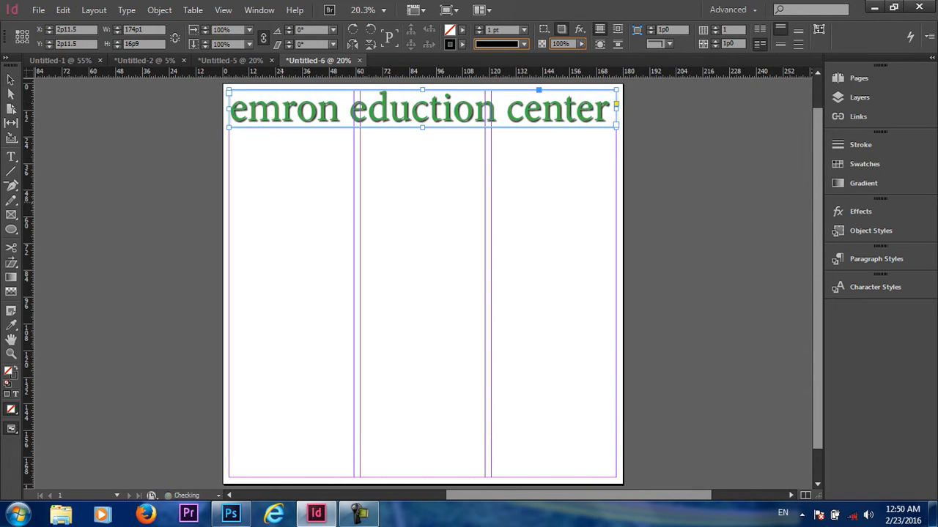
pyautogui.click(402, 198)
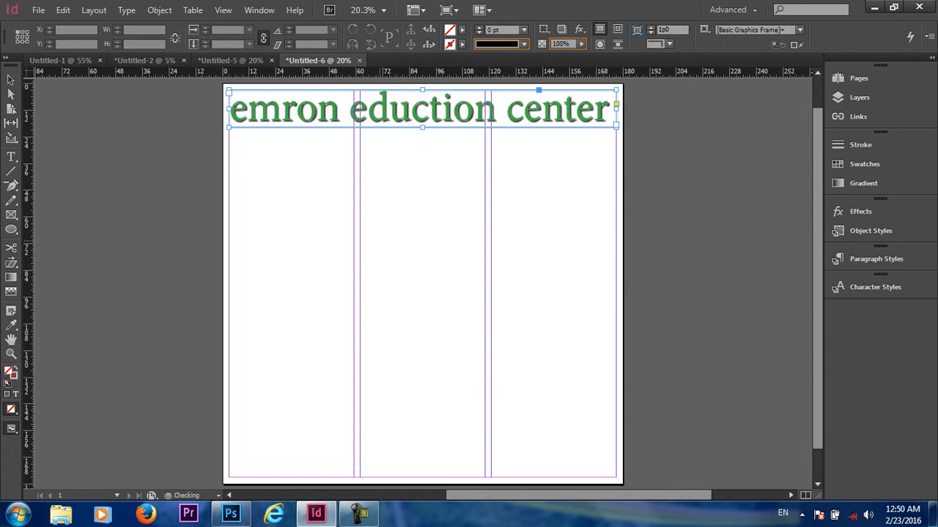
pyautogui.click(251, 406)
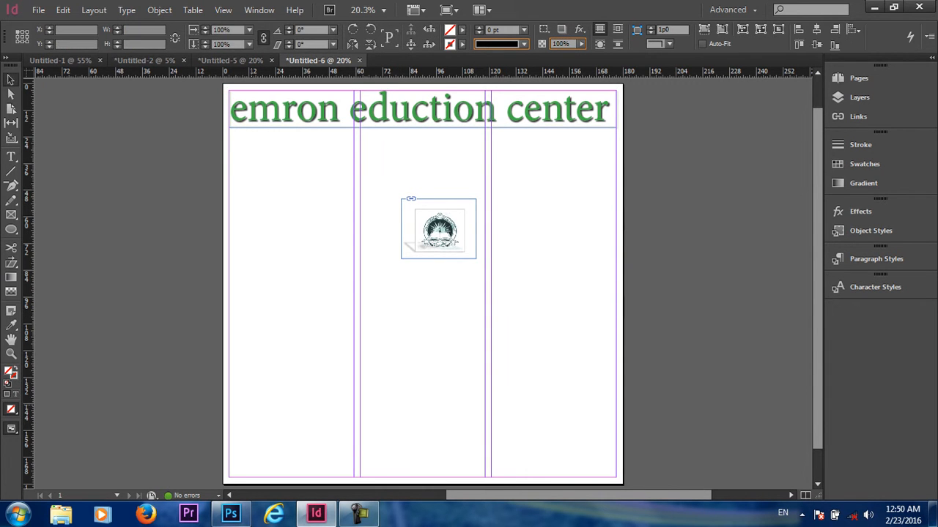
# Enlarge the emblem's frame to 180p0 by 176p0 from the page origin and fit the picture proportionally inside it
pyautogui.click(404, 202)
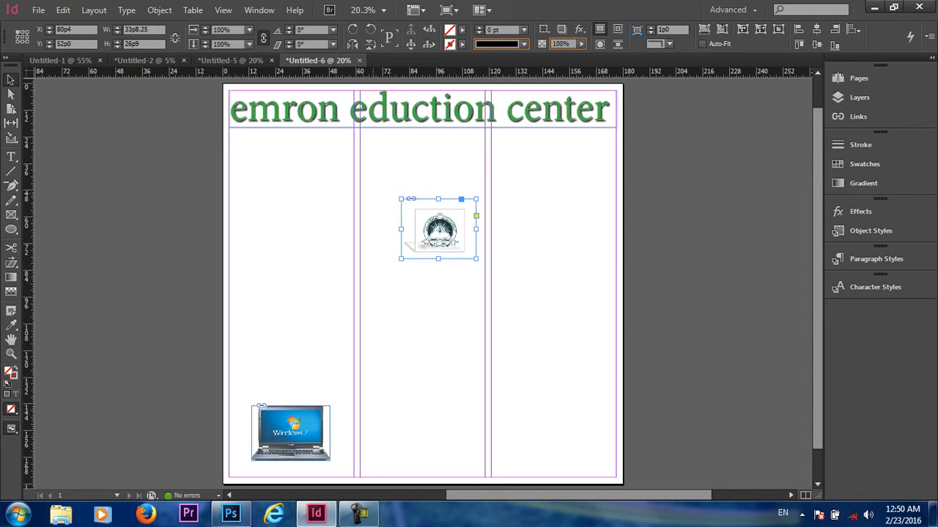
pyautogui.moveTo(401, 199); pyautogui.dragTo(223, 84)
pyautogui.moveTo(476, 258); pyautogui.dragTo(604, 484)
pyautogui.moveTo(617, 478); pyautogui.dragTo(623, 477)
pyautogui.rightClick(444, 235)
pyautogui.moveTo(586, 302)
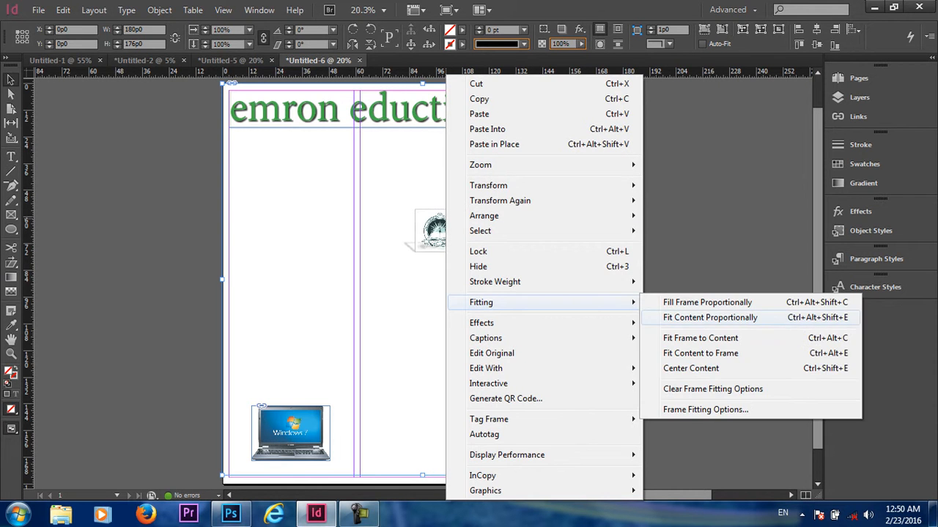
pyautogui.click(709, 317)
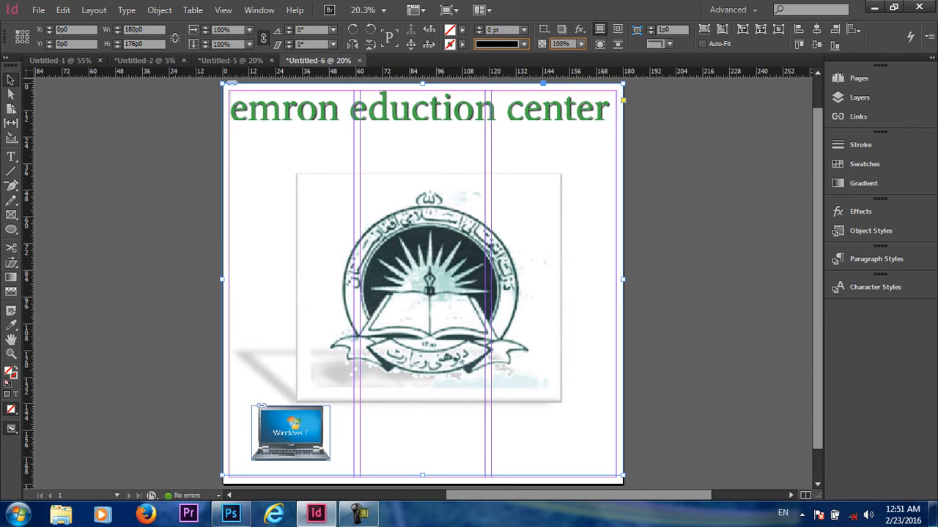
# Reduce the emblem's opacity to 36% and compare the page with the finished flyer in Untitled-5
pyautogui.moveTo(582, 58); pyautogui.dragTo(539, 57)
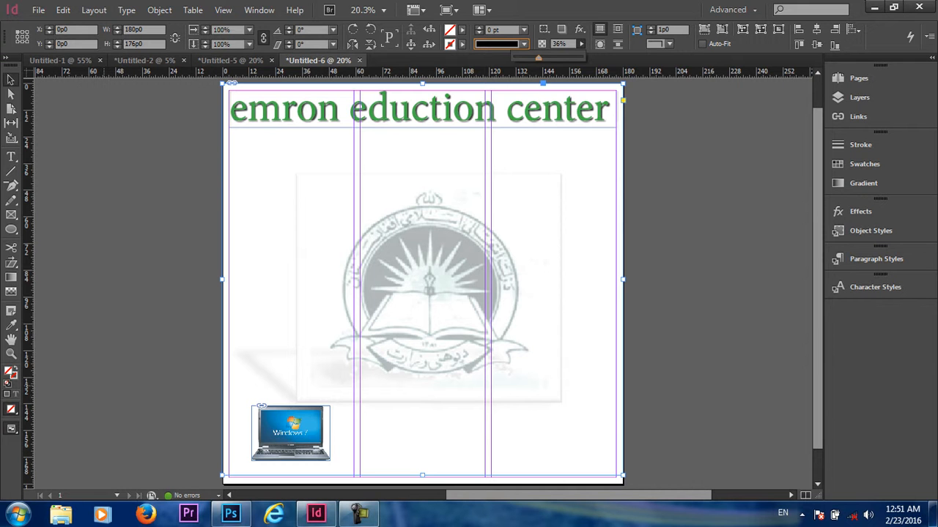
pyautogui.click(230, 61)
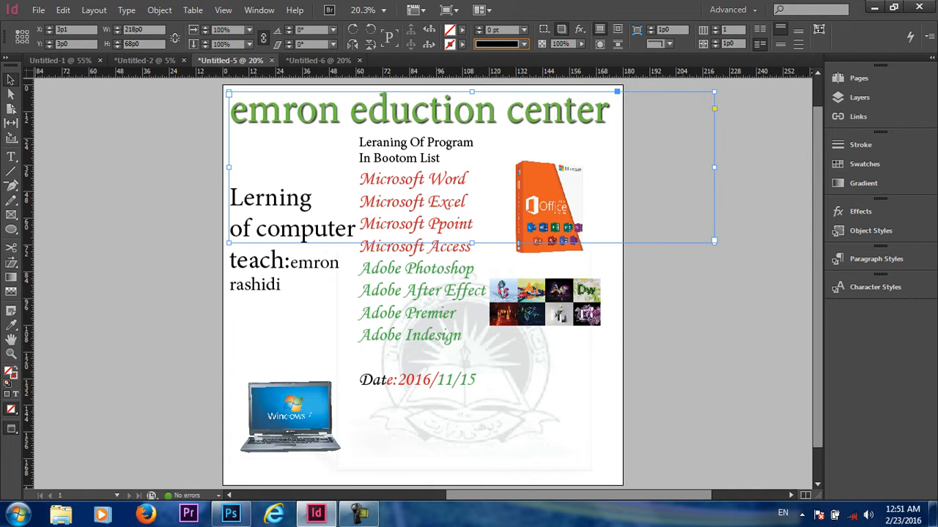
pyautogui.click(320, 60)
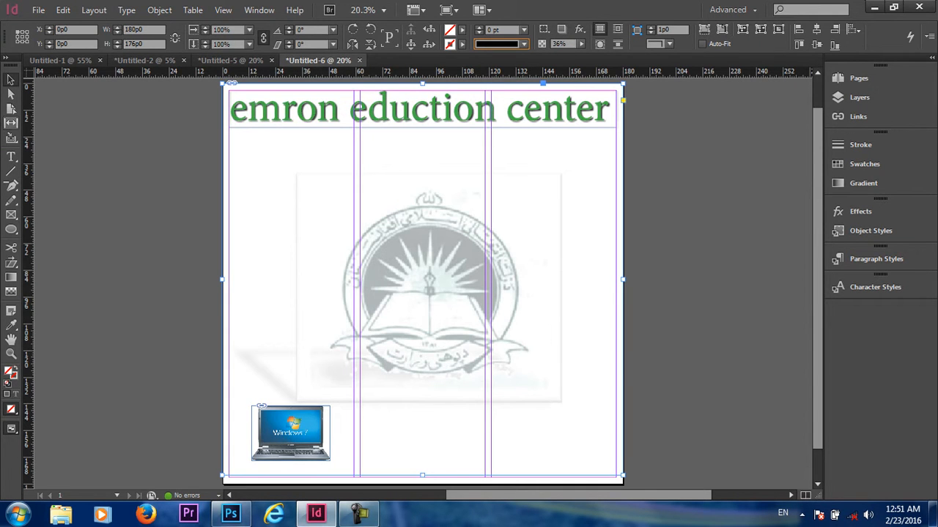
# Add a text frame about 56p1 by 70p0 in the first column with the computer course and teacher lines, sized 100 pt
pyautogui.click(11, 157)
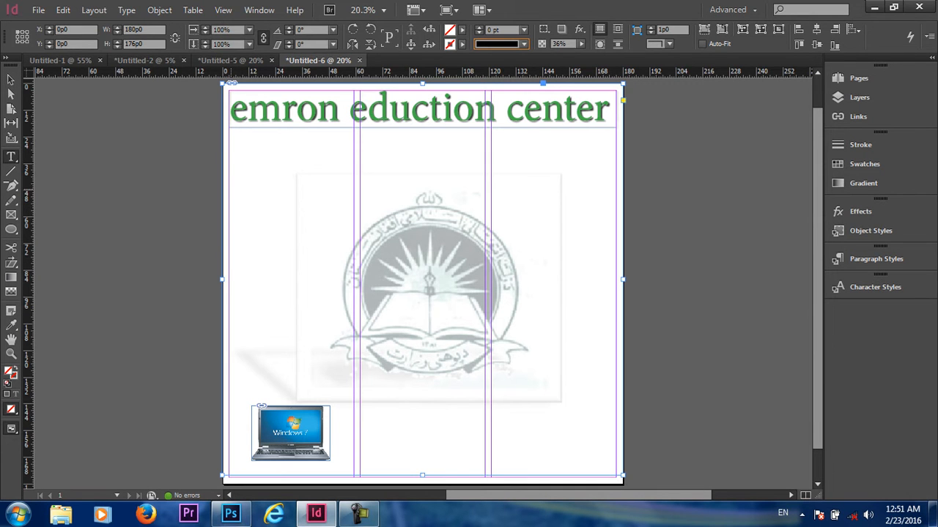
pyautogui.moveTo(230, 187); pyautogui.dragTo(353, 345)
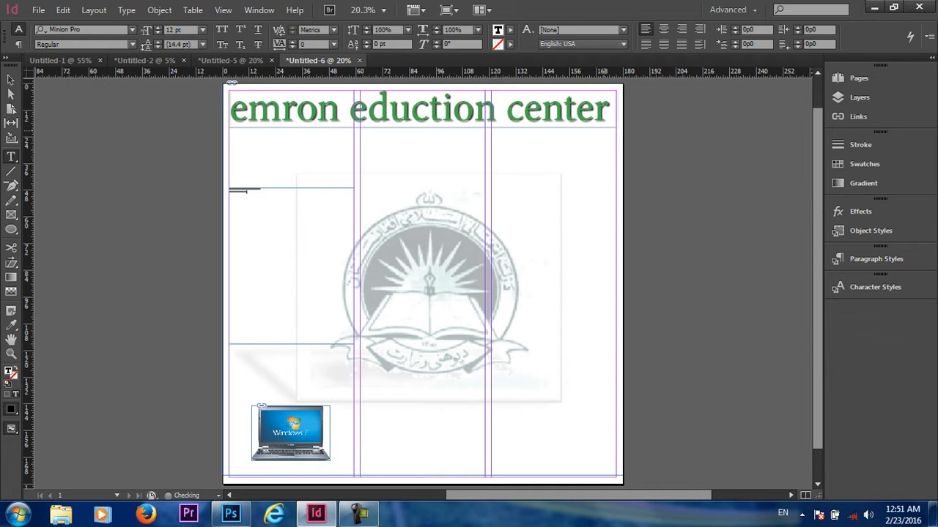
pyautogui.hotkey('ctrl', 'a')
pyautogui.click(407, 30)
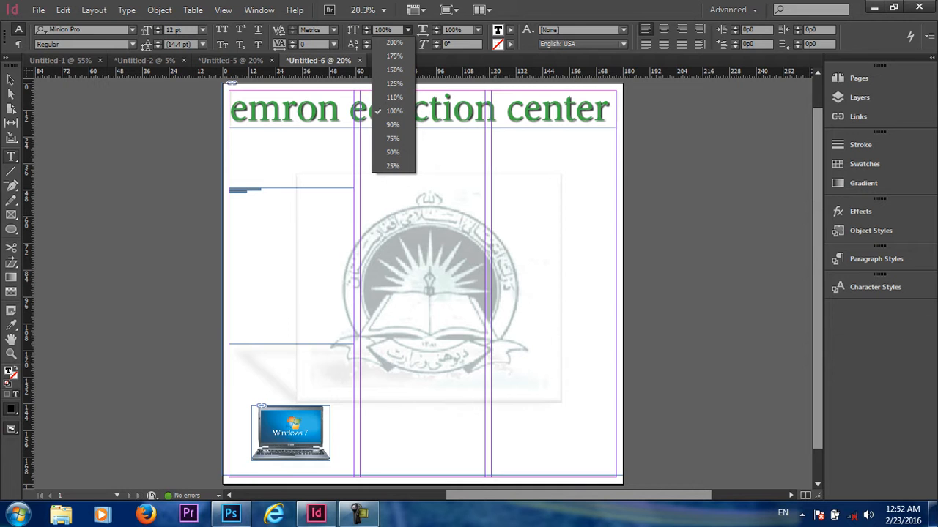
pyautogui.click(203, 30)
pyautogui.write('1')
pyautogui.press('Return')
pyautogui.write('00')
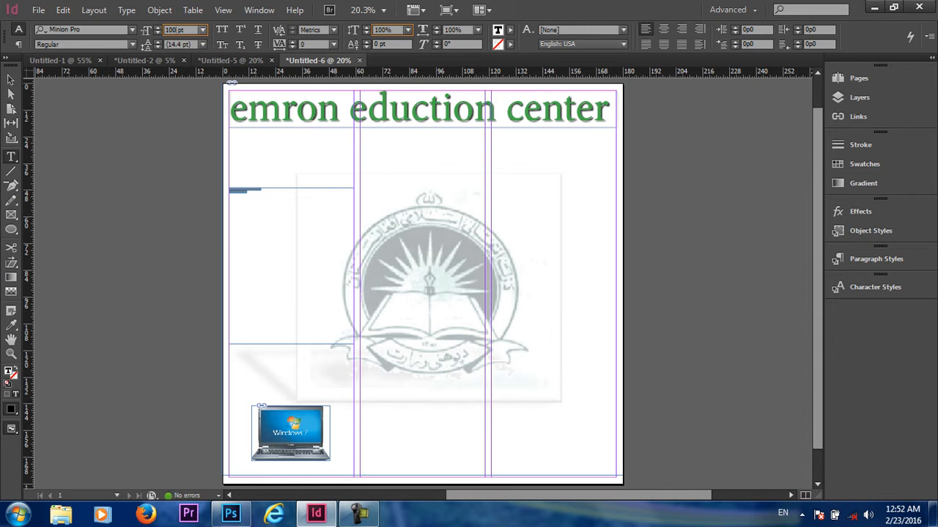
# Widen the course text frame to about 59p0 and move it directly below the title, at X 0p4 and Y 19p8
pyautogui.click(10, 79)
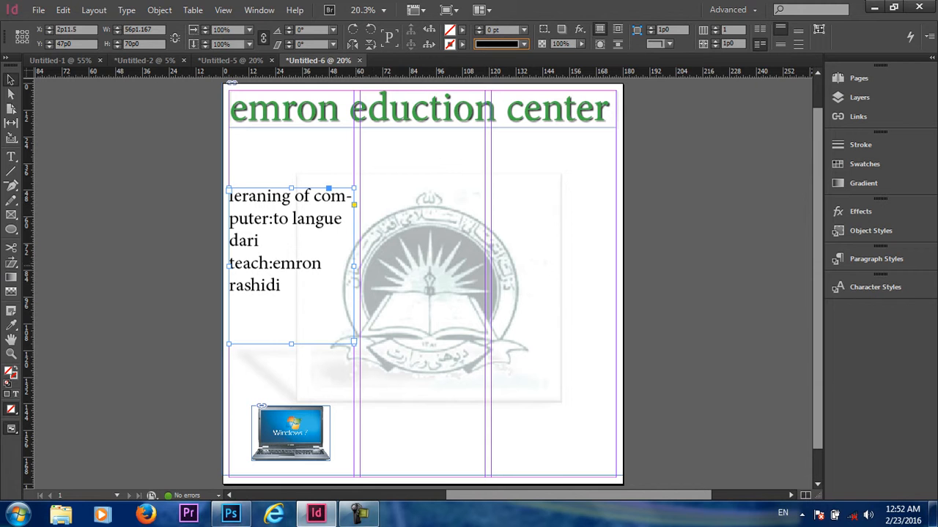
pyautogui.moveTo(354, 266); pyautogui.dragTo(361, 263)
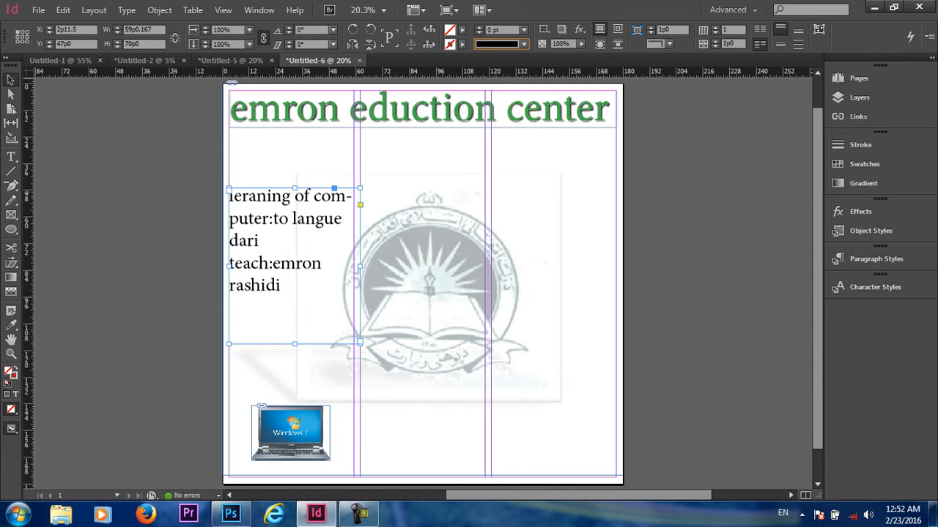
pyautogui.moveTo(276, 211); pyautogui.dragTo(269, 149)
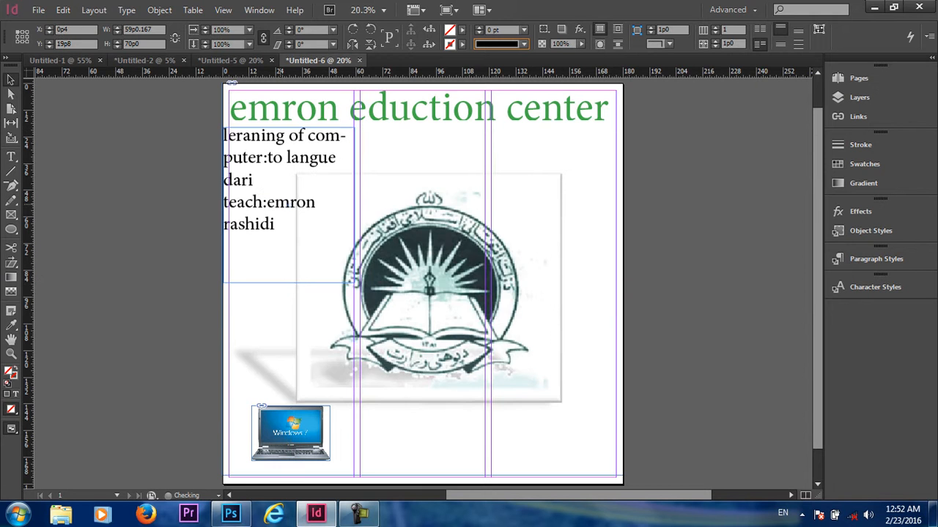
pyautogui.click(425, 202)
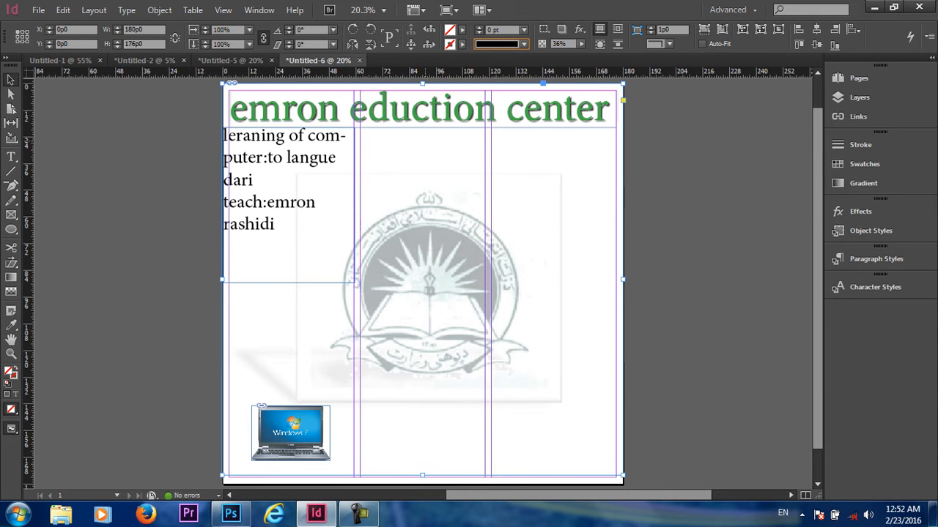
pyautogui.click(420, 266)
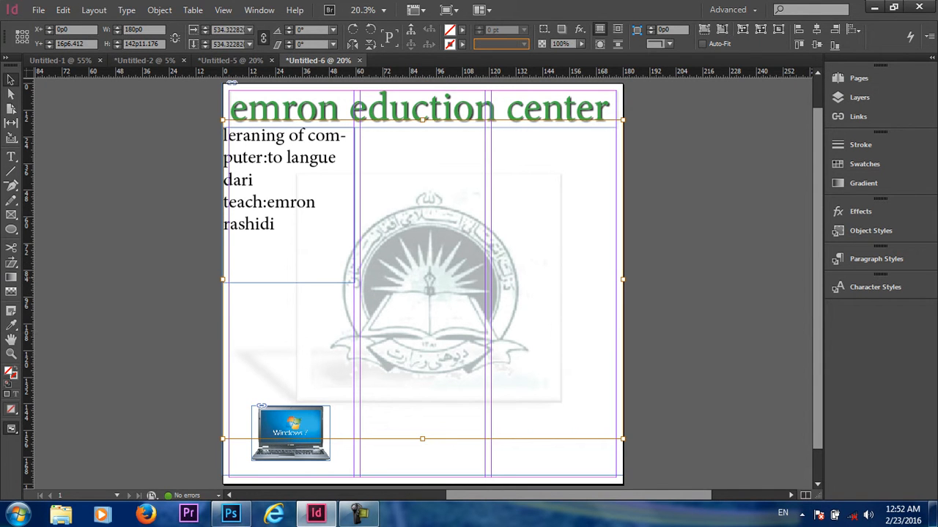
pyautogui.click(160, 10)
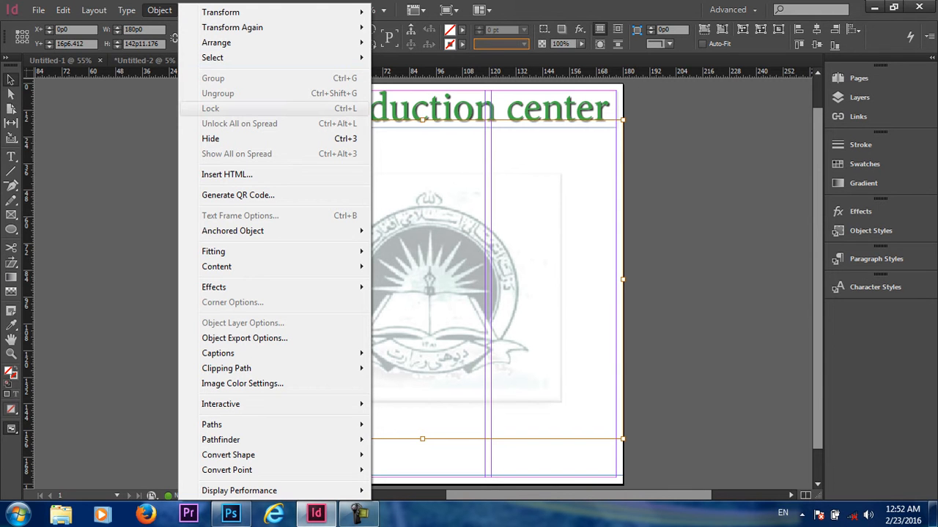
pyautogui.click(425, 175)
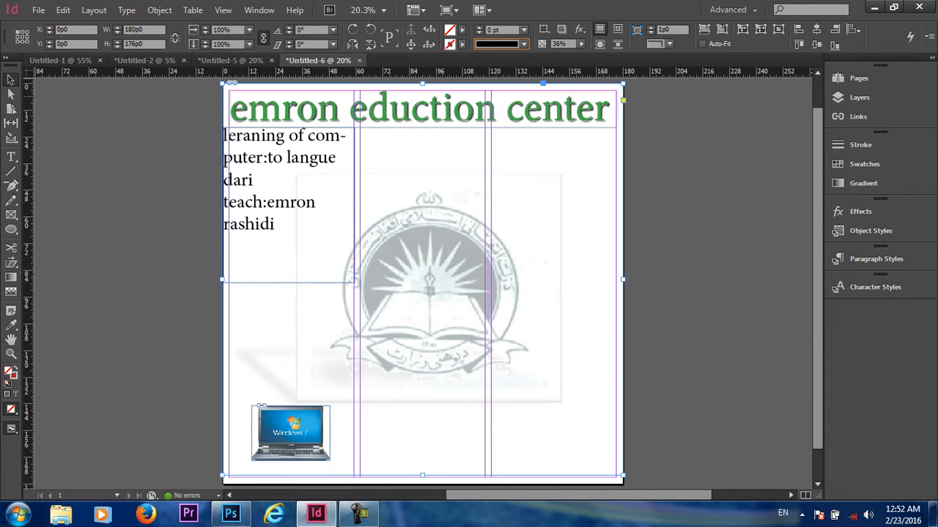
# Lock the course text frame and the full-page emblem frame in place
pyautogui.click(224, 131)
pyautogui.click(160, 11)
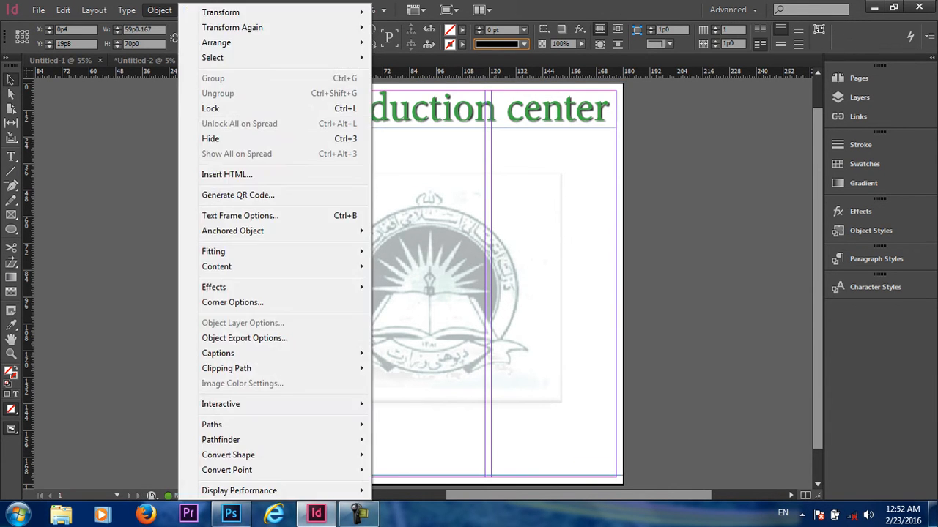
pyautogui.click(211, 108)
pyautogui.click(286, 176)
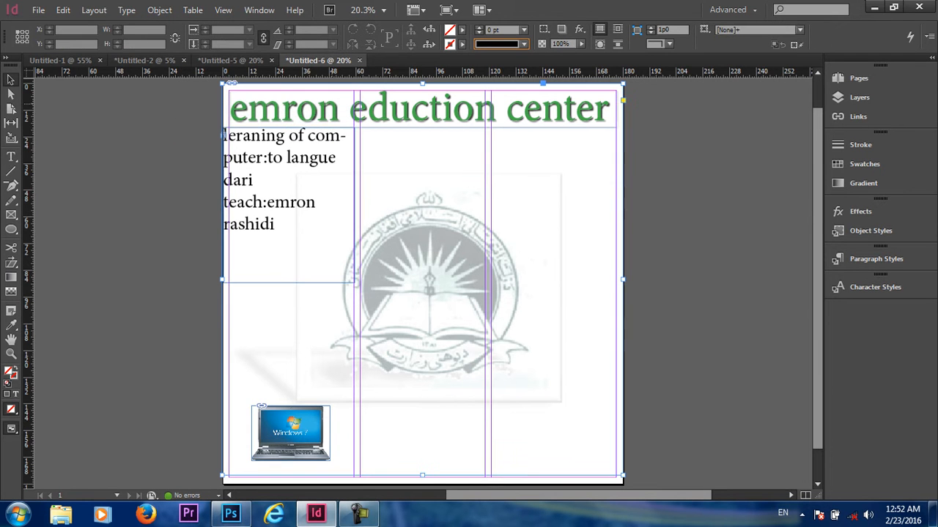
pyautogui.click(159, 10)
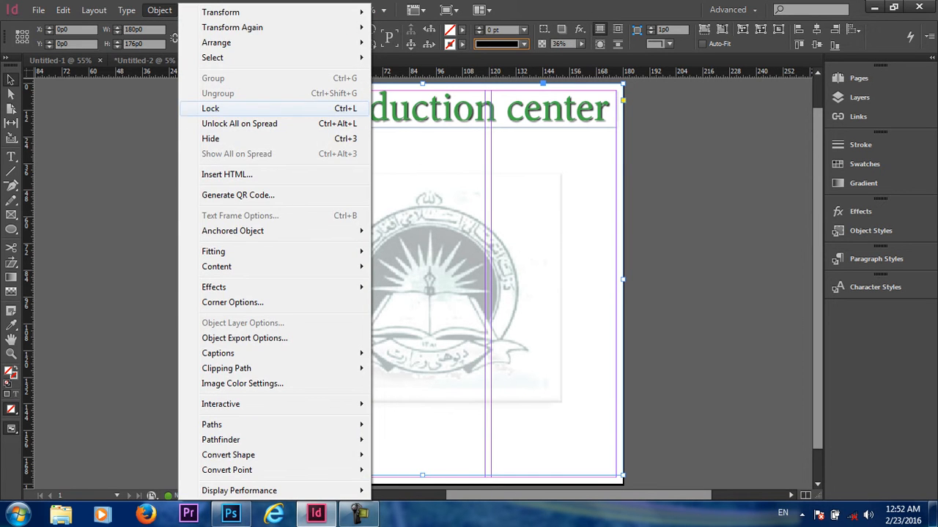
pyautogui.click(211, 108)
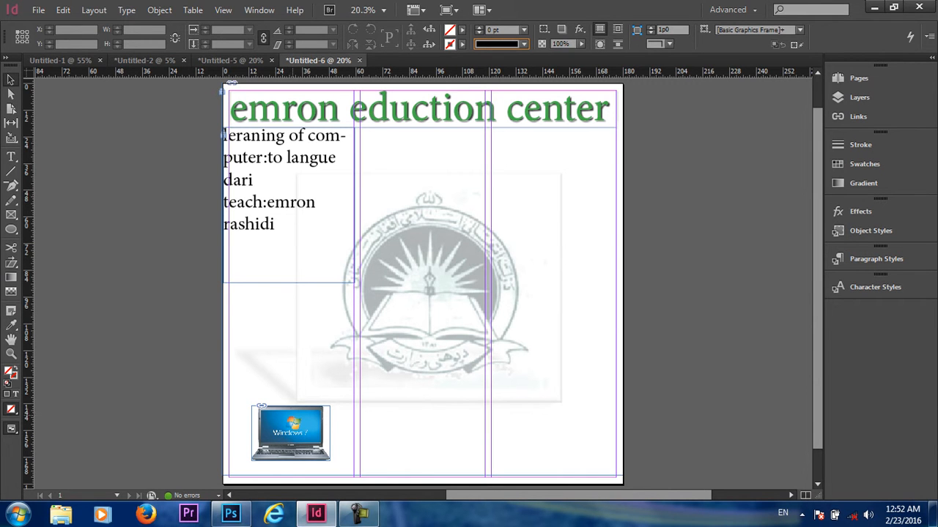
# Enlarge the laptop picture's frame to 44p0 wide by 42p2.561 high
pyautogui.click(295, 415)
pyautogui.moveTo(295, 410); pyautogui.dragTo(267, 289)
pyautogui.moveTo(330, 407); pyautogui.dragTo(351, 366)
pyautogui.rightClick(306, 399)
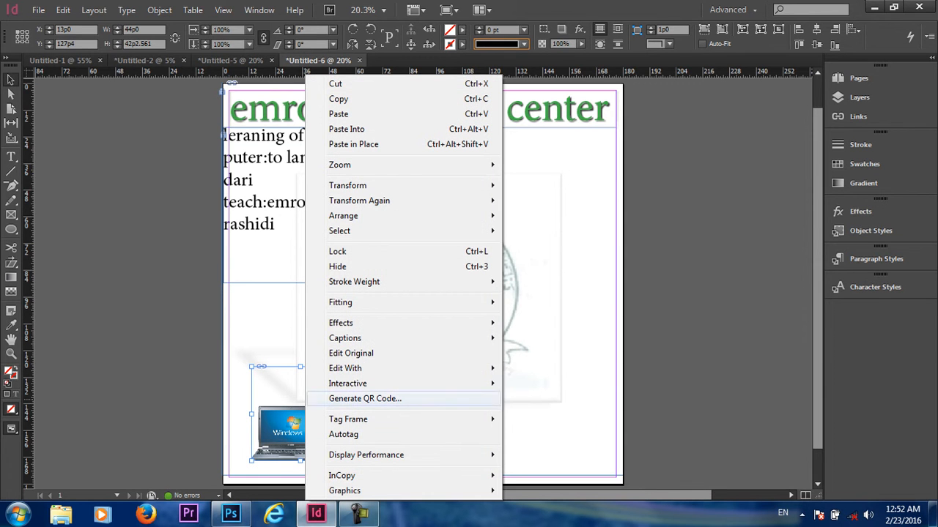
pyautogui.moveTo(410, 302)
pyautogui.click(586, 257)
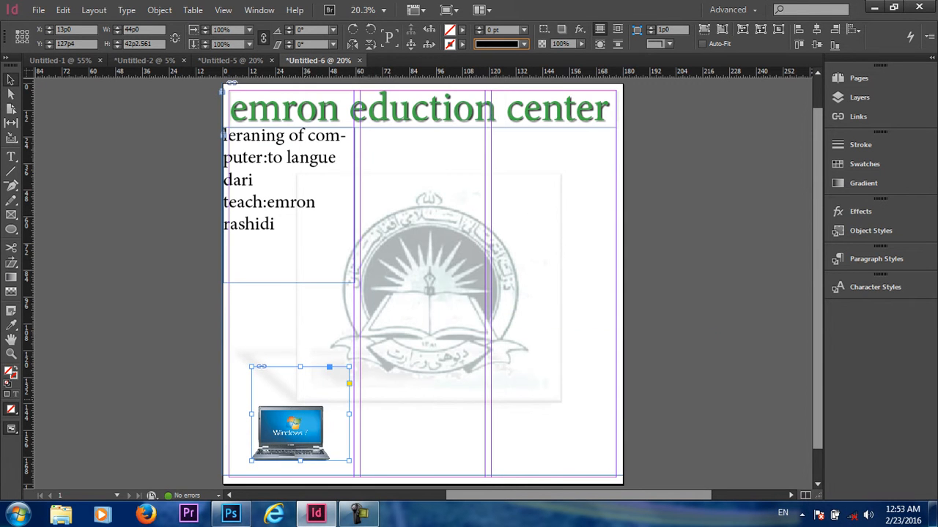
# Fit the laptop picture proportionally in its frame and move it to the first column's lower margin corner, at X 3p0.5 and Y 134p9.439
pyautogui.moveTo(279, 408); pyautogui.dragTo(268, 432)
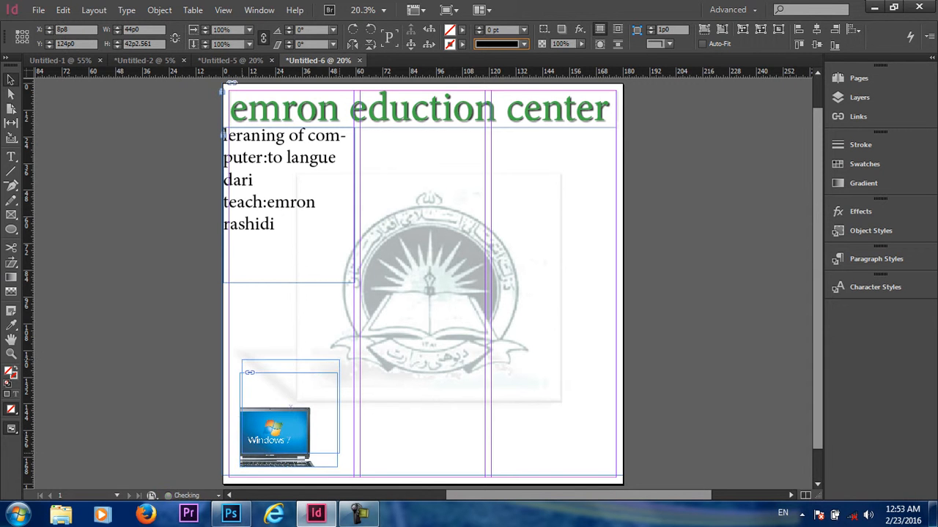
pyautogui.rightClick(281, 430)
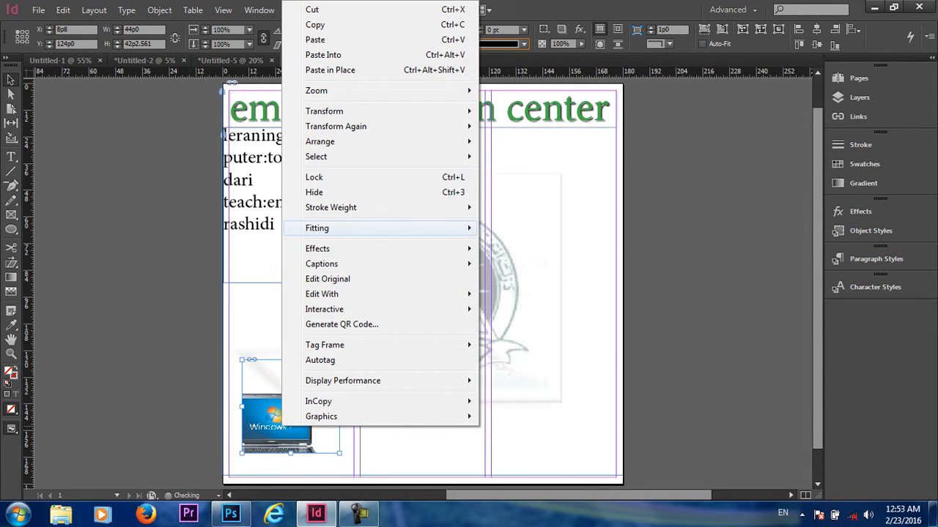
pyautogui.moveTo(381, 228)
pyautogui.click(546, 243)
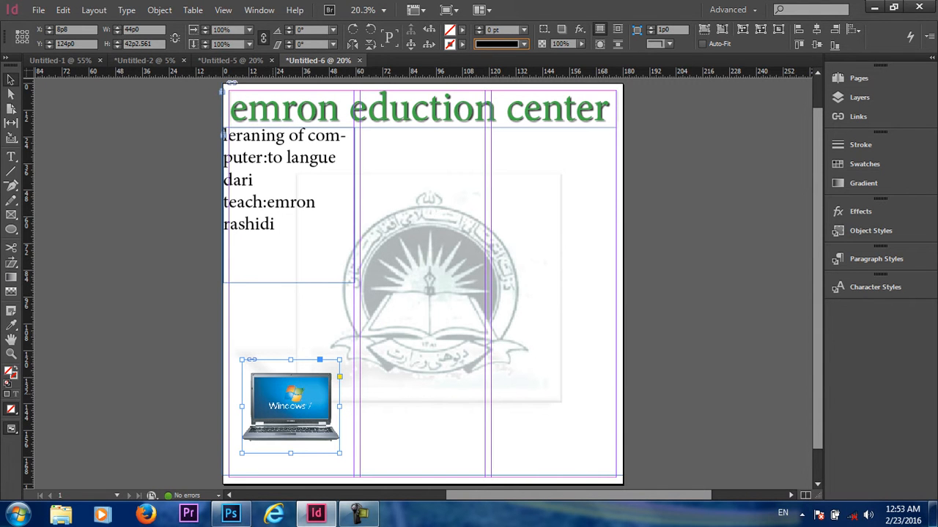
pyautogui.moveTo(311, 425); pyautogui.dragTo(298, 448)
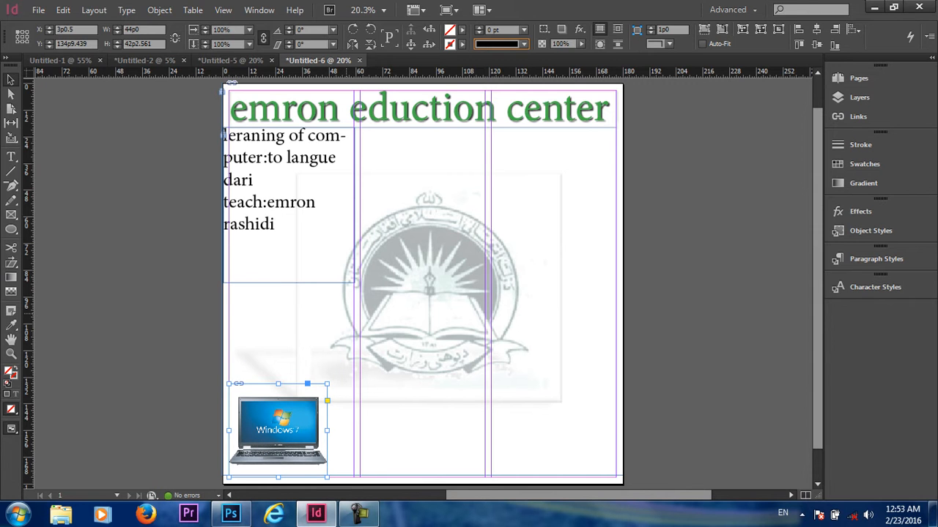
# Add a text frame about 56p0 by 47p7 at the head of the second column, reading "lerning of program in bootom list" at 130 pt
pyautogui.click(136, 221)
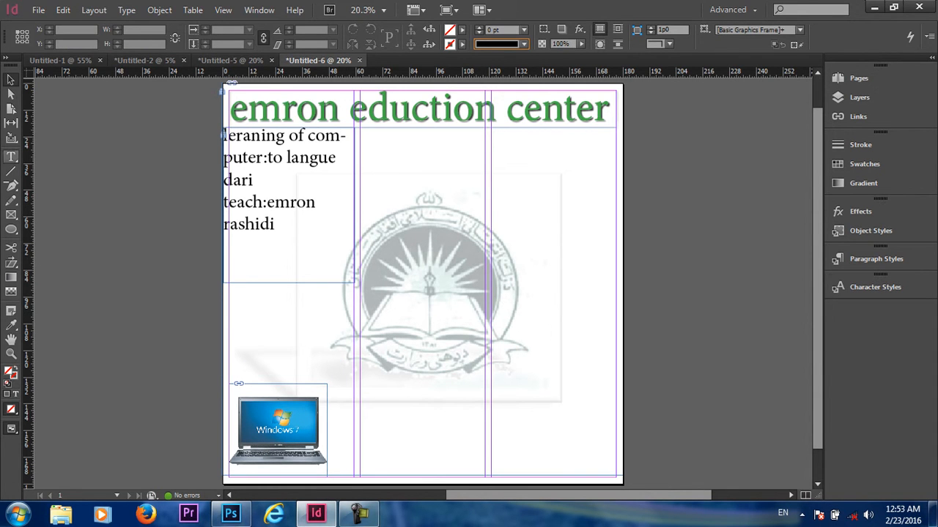
pyautogui.click(11, 156)
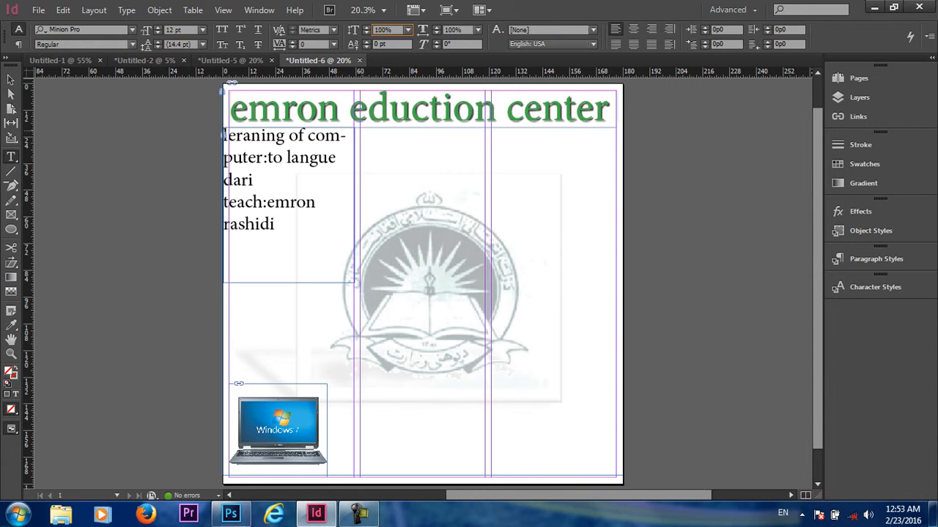
pyautogui.moveTo(360, 128)
pyautogui.mouseDown()
pyautogui.moveTo(472, 234)
pyautogui.moveTo(484, 234)
pyautogui.mouseUp()
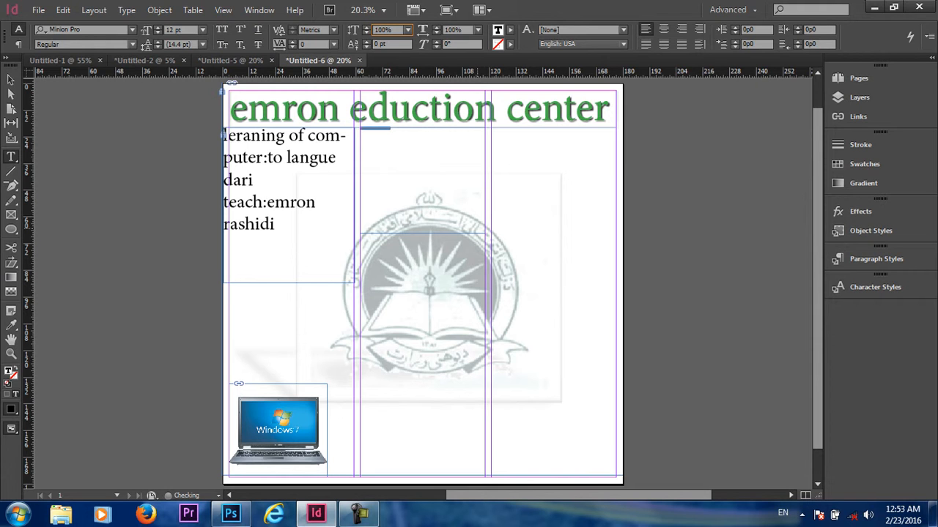
pyautogui.click(202, 30)
pyautogui.write('130 pt')
pyautogui.click(11, 79)
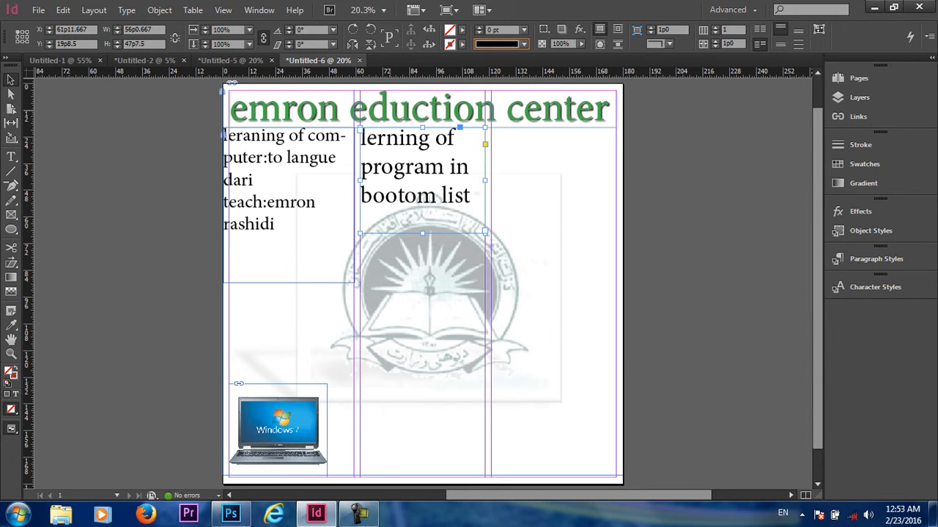
# Shorten the second-column text frame to about 34p11 high and set its text size to 100 pt
pyautogui.moveTo(422, 233); pyautogui.dragTo(424, 203)
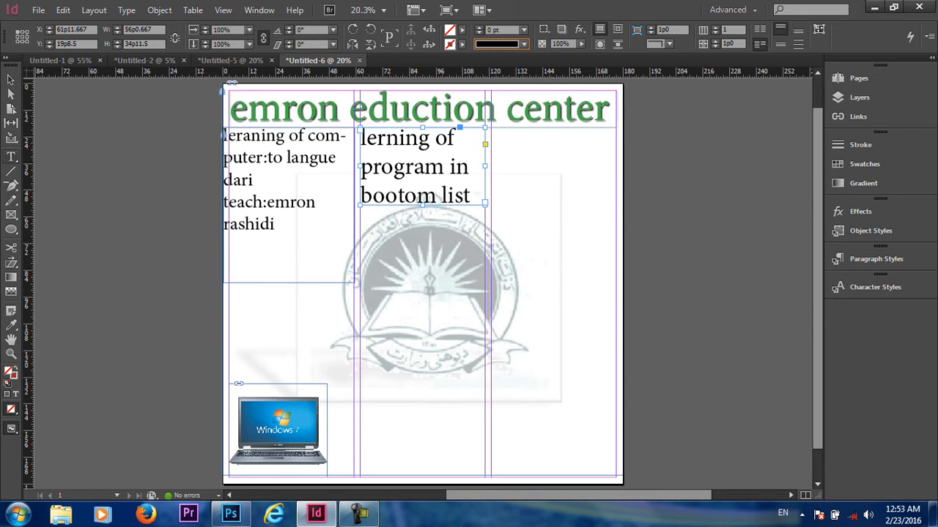
pyautogui.click(11, 156)
pyautogui.click(425, 164)
pyautogui.hotkey('ctrl', 'a')
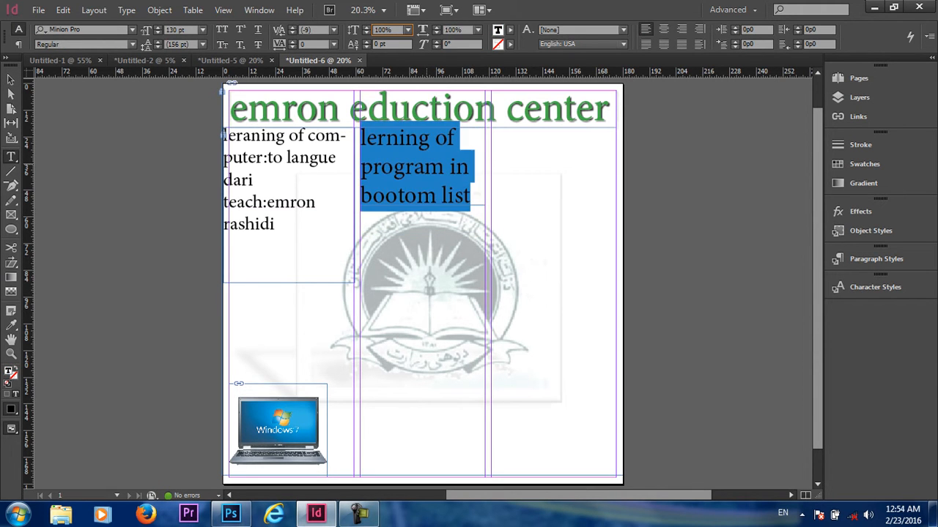
pyautogui.click(180, 29)
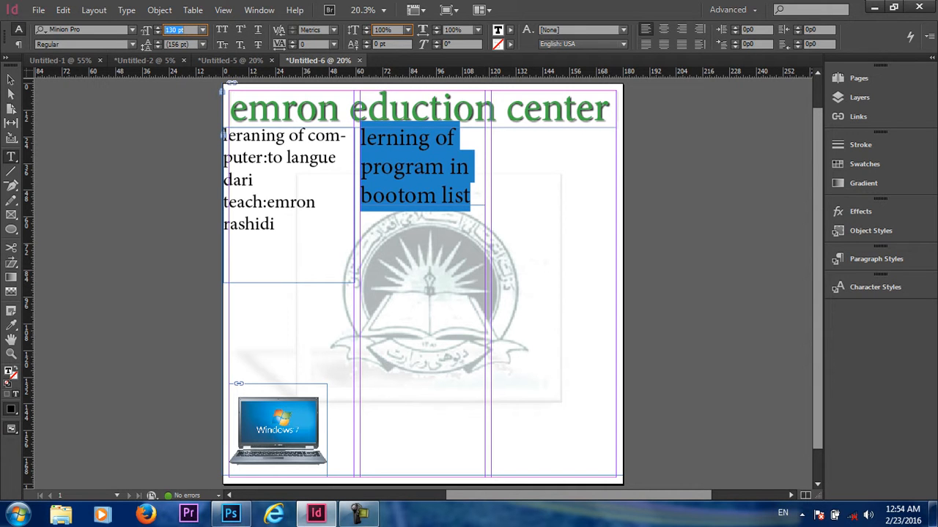
pyautogui.moveTo(176, 30); pyautogui.dragTo(42, 30)
pyautogui.press('BackSpace')
pyautogui.write('10')
pyautogui.click(11, 79)
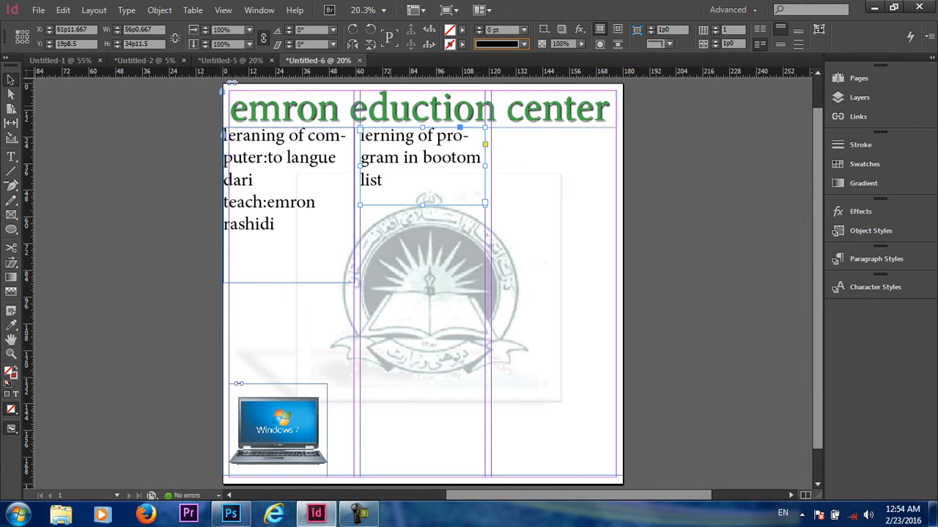
# Shorten the second-column text frame to about 27p3 high and set its text size to 90 pt
pyautogui.moveTo(423, 205); pyautogui.dragTo(423, 188)
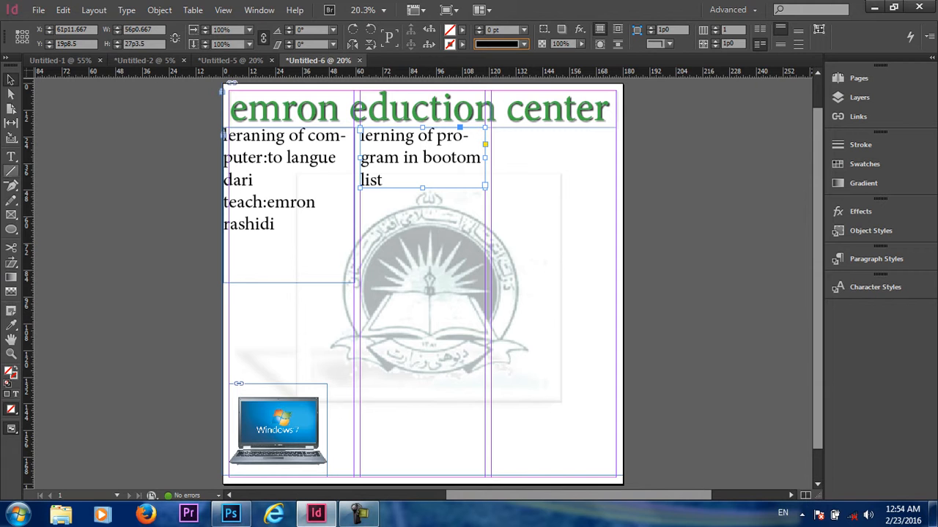
pyautogui.click(11, 157)
pyautogui.click(384, 158)
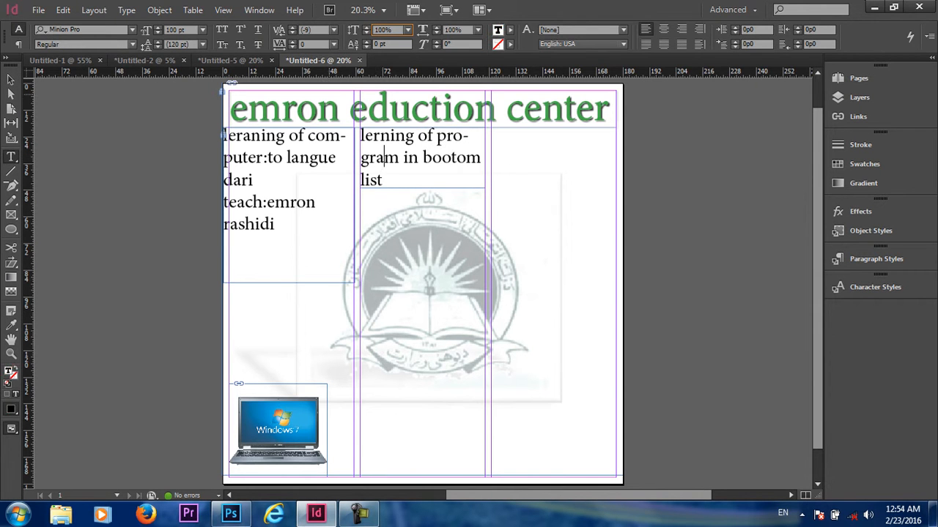
pyautogui.hotkey('ctrl', 'a')
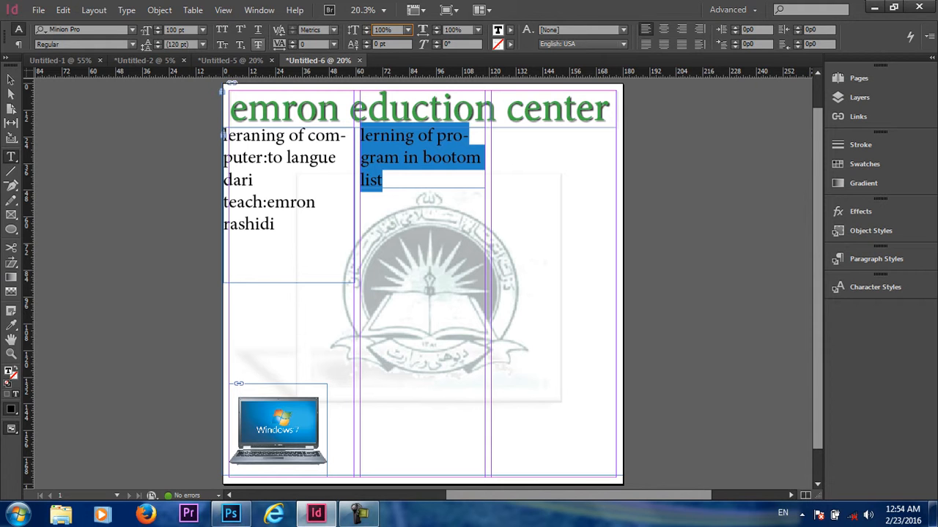
pyautogui.click(175, 30)
pyautogui.click(175, 30)
pyautogui.doubleClick(174, 29)
pyautogui.write('90')
pyautogui.click(11, 79)
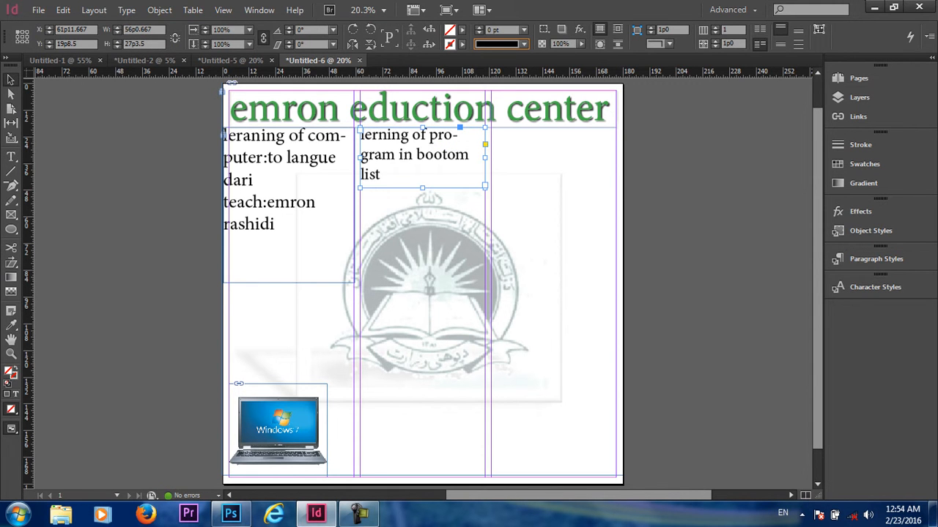
# Set the second-column heading text to 72 pt and shorten its frame to about 12p3 high
pyautogui.click(11, 156)
pyautogui.click(382, 153)
pyautogui.hotkey('ctrl', 'a')
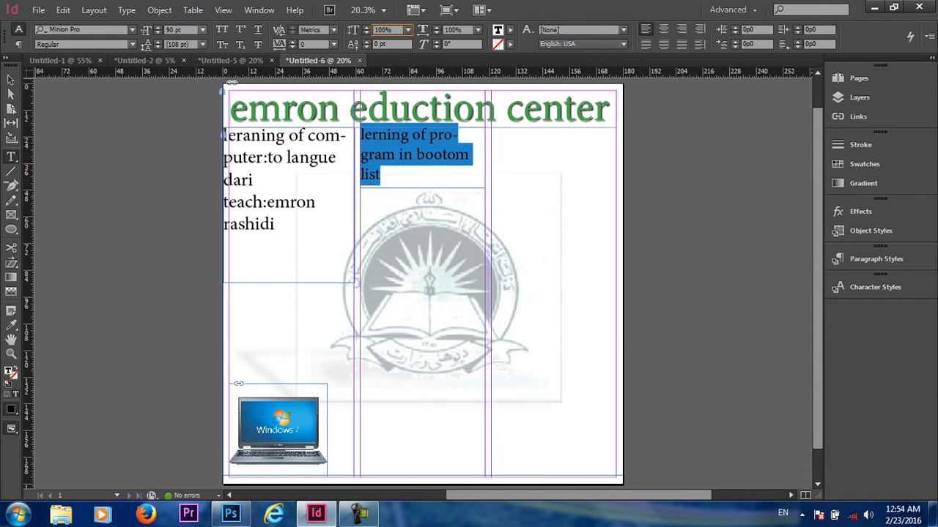
pyautogui.click(183, 29)
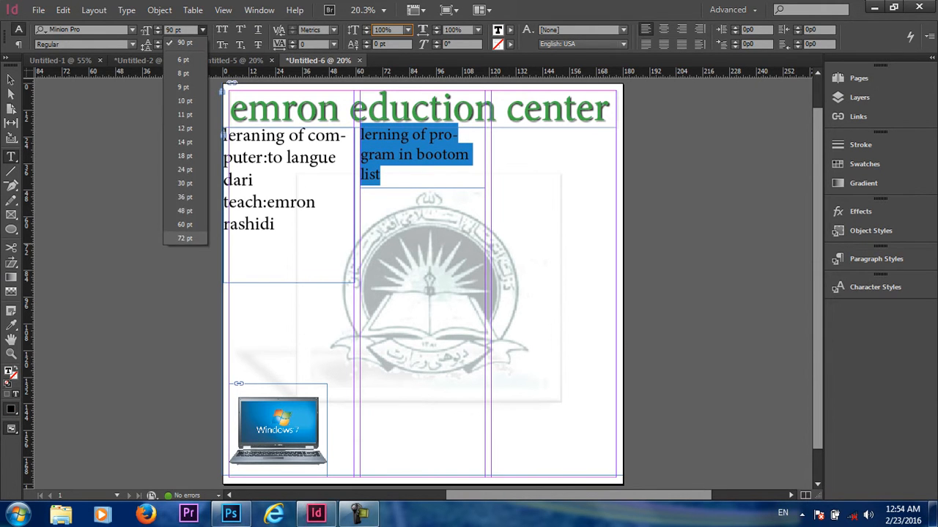
pyautogui.click(187, 238)
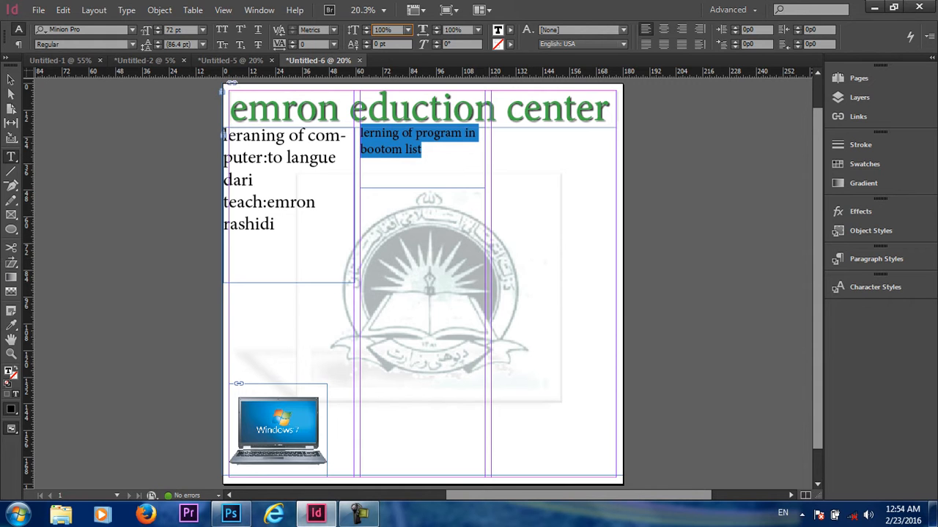
pyautogui.press('Escape')
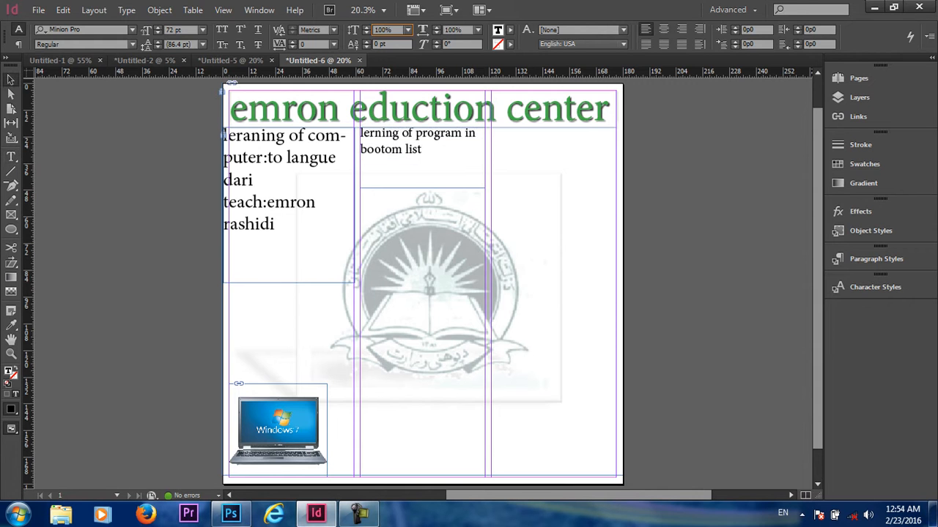
pyautogui.moveTo(422, 188); pyautogui.dragTo(421, 155)
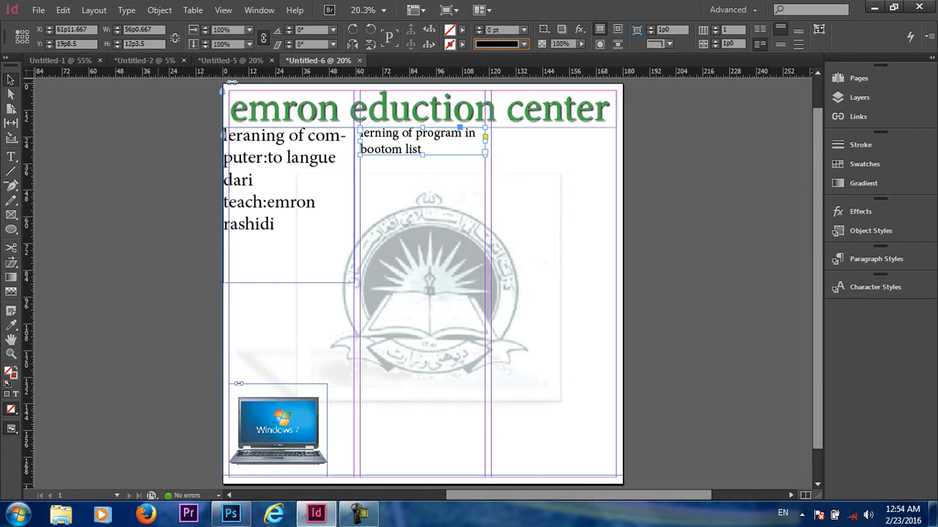
# Draw a tall text frame in the second column, from just below the heading almost down to the lower margin
pyautogui.press('t')
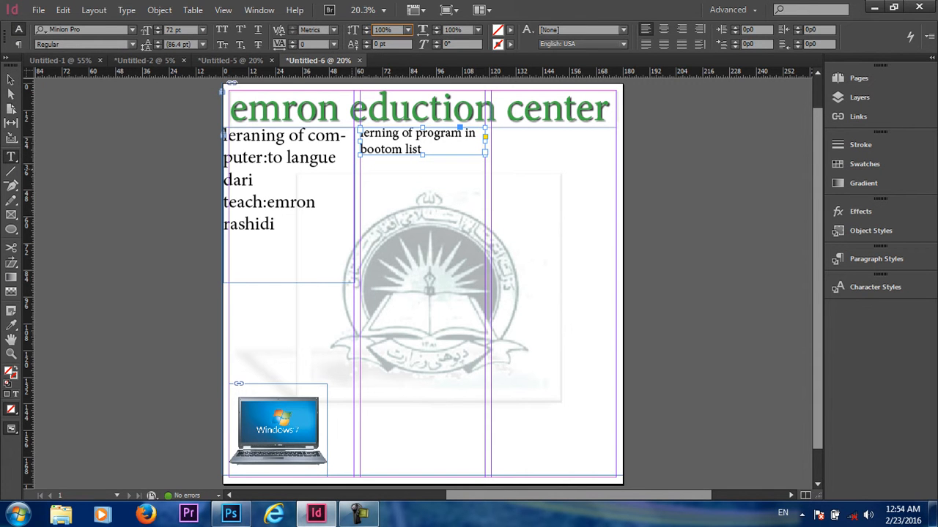
pyautogui.click(368, 251)
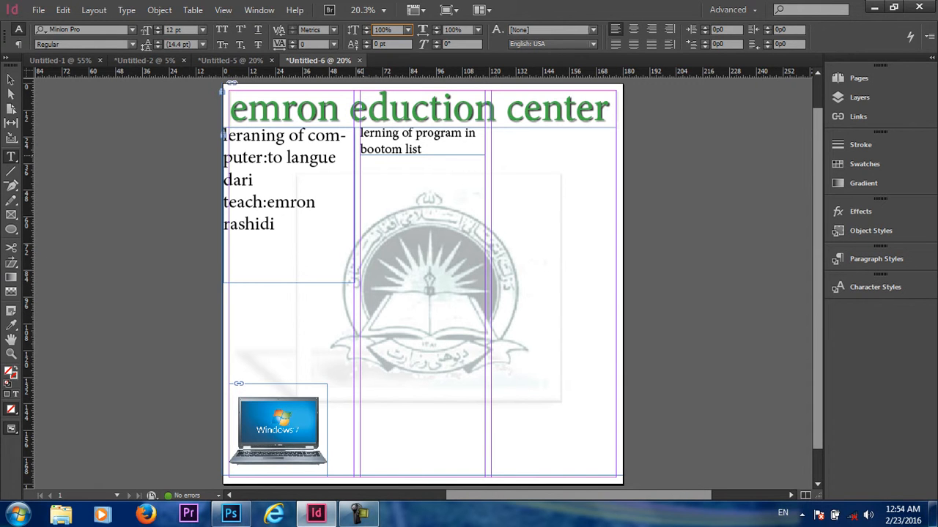
pyautogui.moveTo(359, 158); pyautogui.dragTo(485, 464)
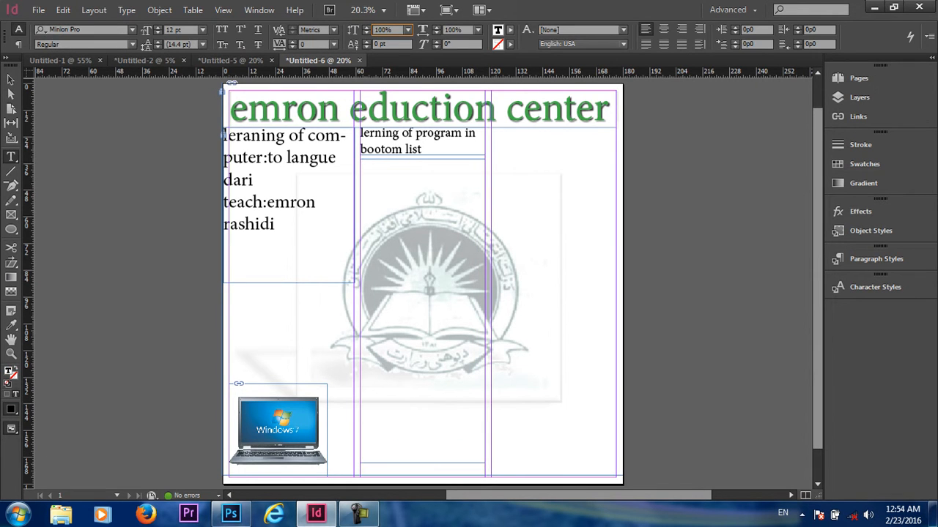
# Set the new text frame's font to Monotype Corsiva at 100 pt
pyautogui.click(511, 29)
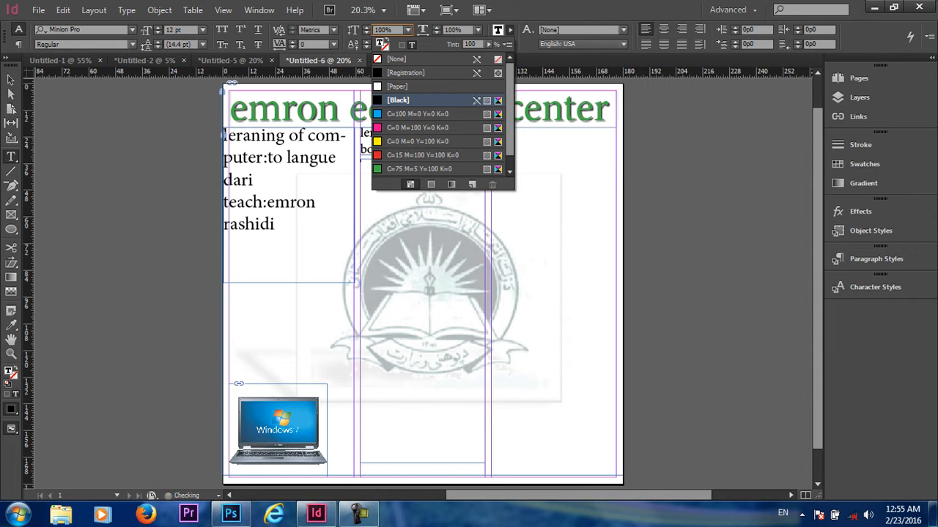
pyautogui.click(132, 30)
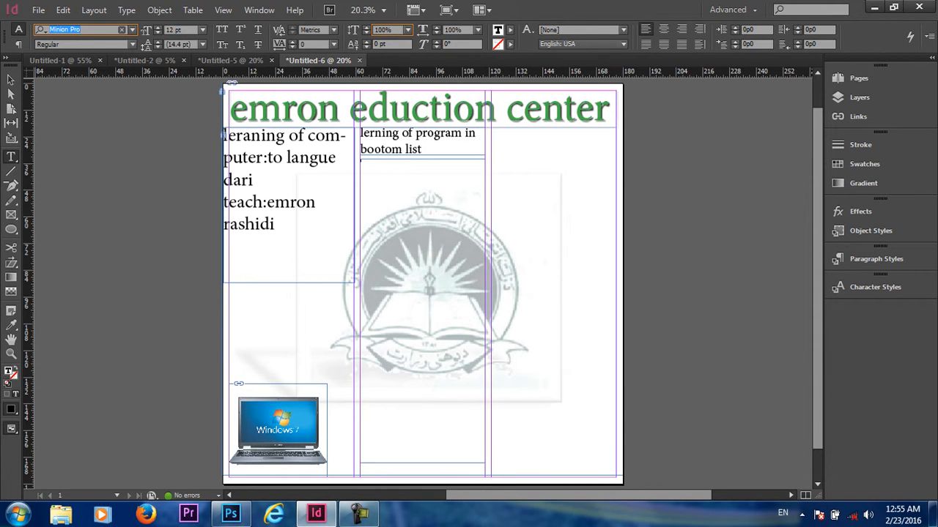
pyautogui.write('mo')
pyautogui.press('Return')
pyautogui.press('Return')
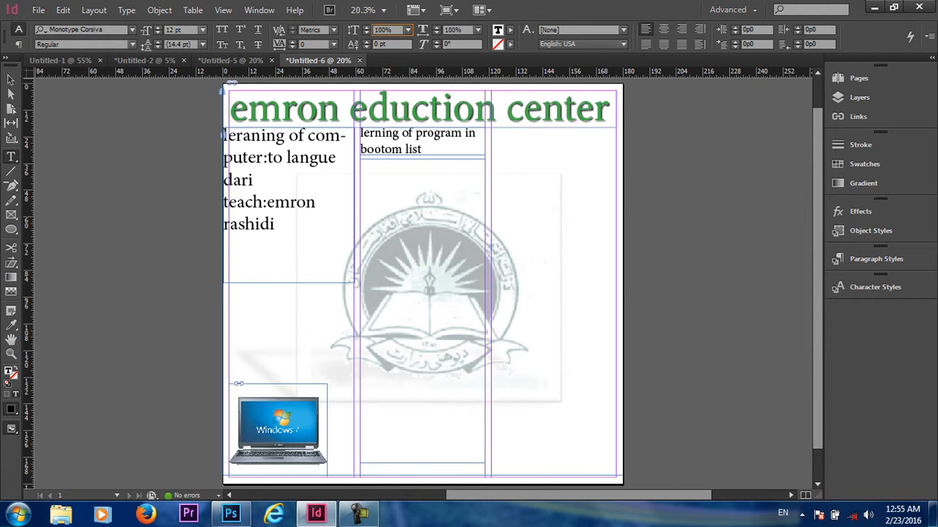
pyautogui.click(175, 30)
pyautogui.click(175, 30)
pyautogui.press('BackSpace')
pyautogui.write('00')
pyautogui.press('Return')
# Enter "Microsoft Word" and "Microsoft Excel" as the first two lines of the program list
pyautogui.write('Mi')
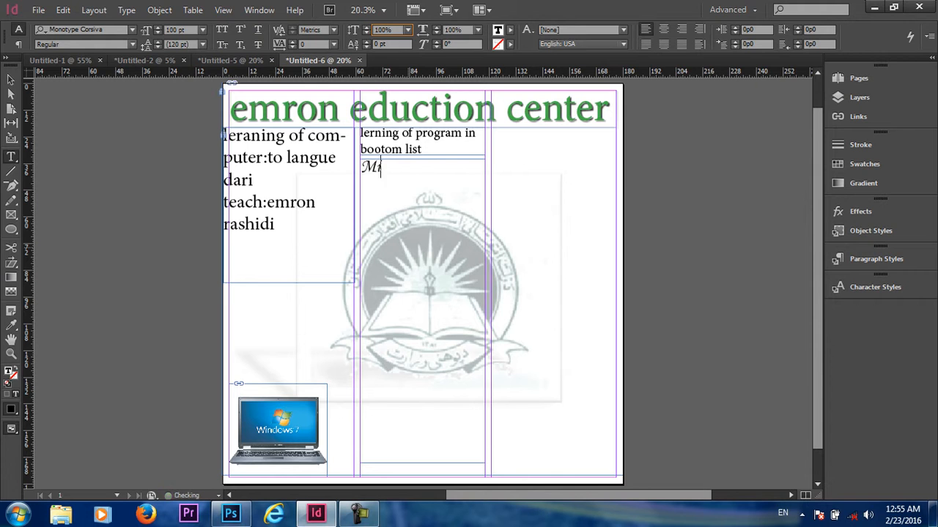
pyautogui.write('cro soft')
pyautogui.press('BackSpace')
pyautogui.press('BackSpace')
pyautogui.press('BackSpace')
pyautogui.press('BackSpace')
pyautogui.press('BackSpace')
pyautogui.press('BackSpace')
pyautogui.write('soft W')
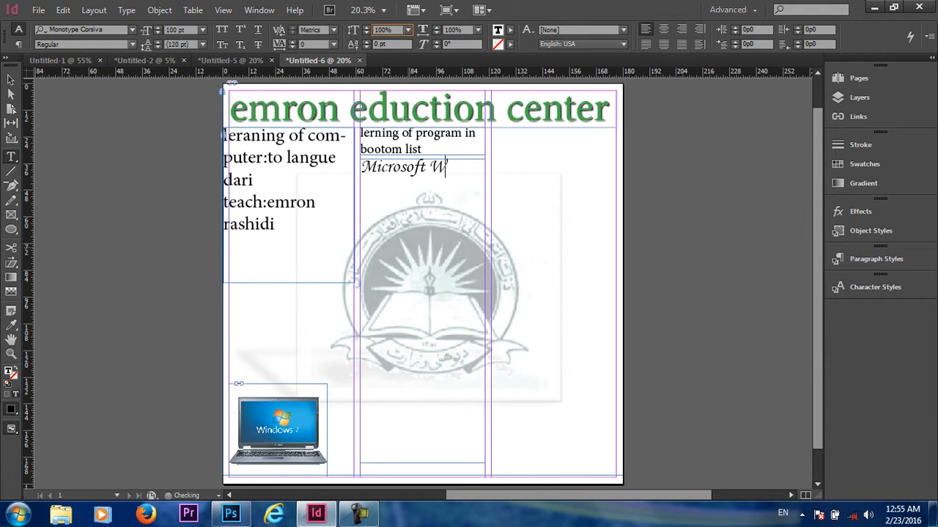
pyautogui.write('ord')
pyautogui.press('Return')
pyautogui.write('Microsoft')
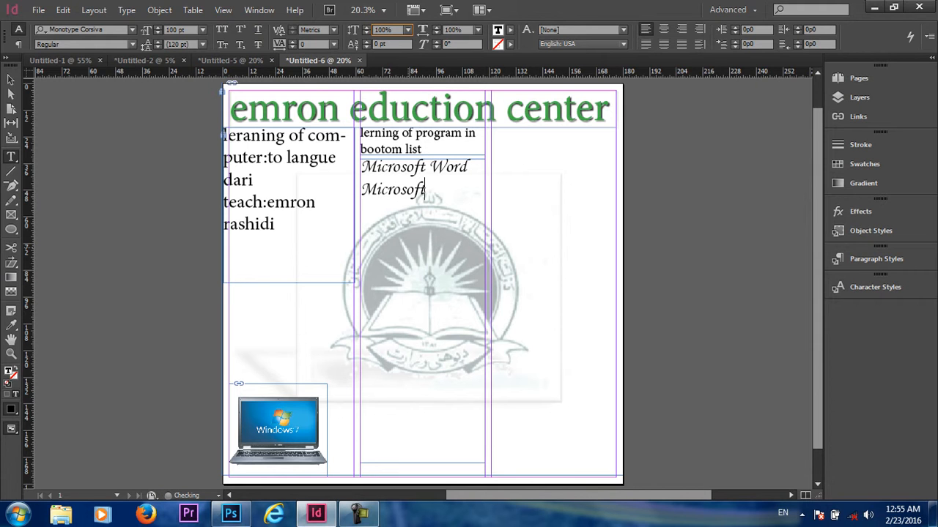
pyautogui.write(' Excel')
pyautogui.press('Return')
# Add "Microsoft Ppoint" as the third line of the program list
pyautogui.write('MIC')
pyautogui.press('BackSpace')
pyautogui.press('BackSpace')
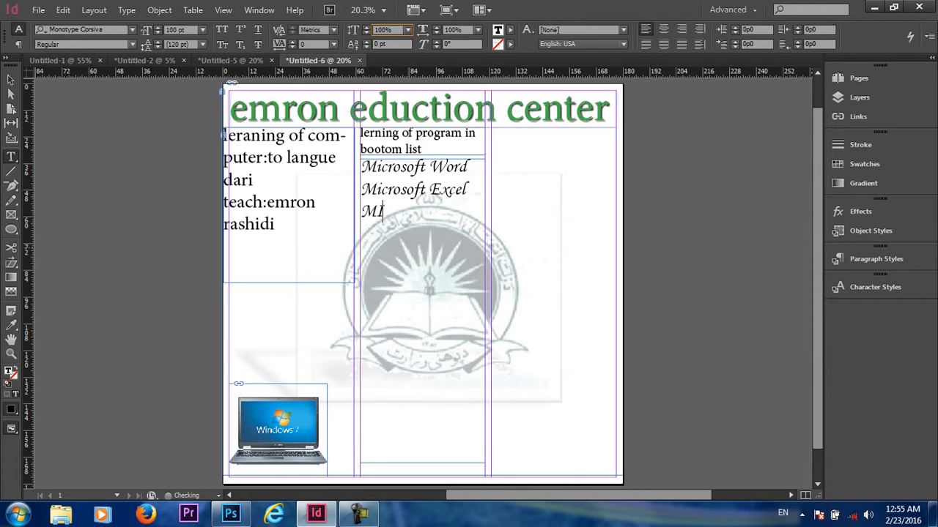
pyautogui.write('icrosoft power')
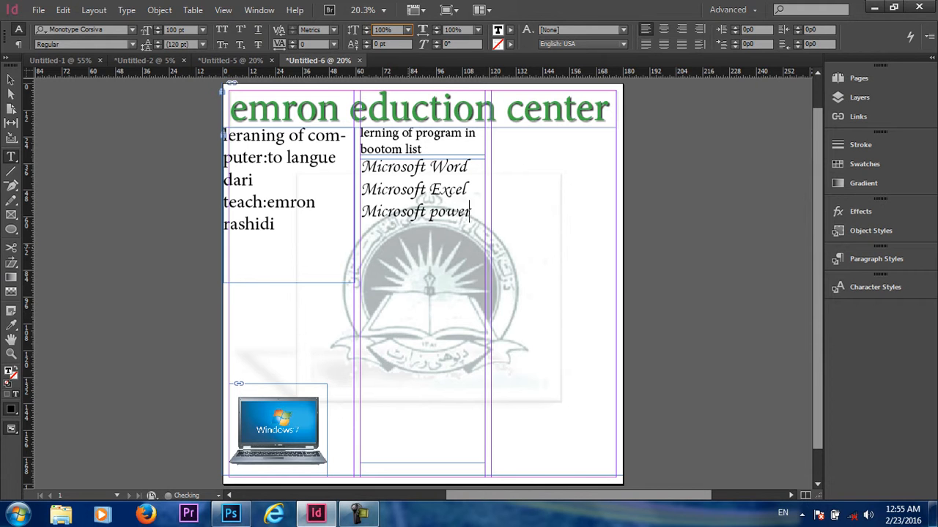
pyautogui.write(' po')
pyautogui.press('BackSpace')
pyautogui.press('BackSpace')
pyautogui.press('BackSpace')
pyautogui.press('BackSpace')
pyautogui.press('BackSpace')
pyautogui.press('BackSpace')
pyautogui.press('BackSpace')
pyautogui.press('BackSpace')
pyautogui.press('BackSpace')
pyautogui.write('P')
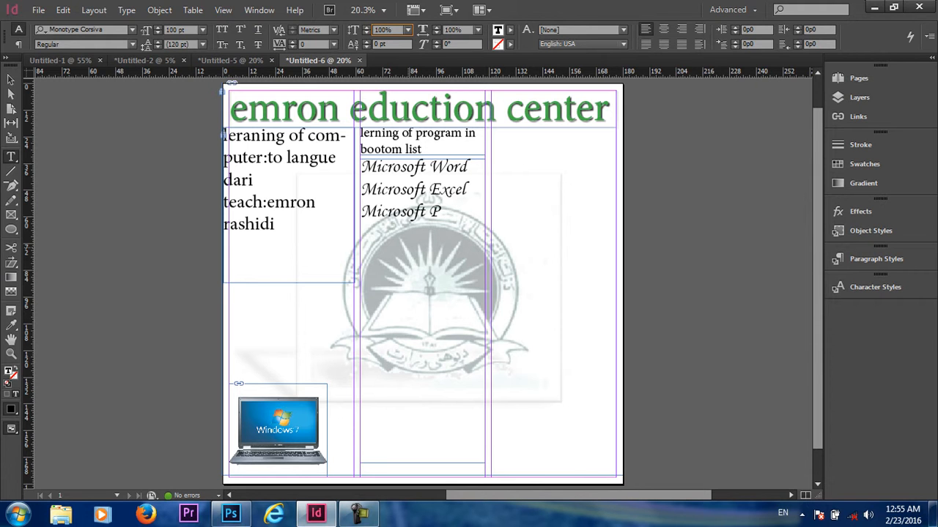
pyautogui.write('point')
pyautogui.press('Return')
# Add "Microsoft Access" as the fourth line of the program list
pyautogui.write('MICR')
pyautogui.press('BackSpace')
pyautogui.press('BackSpace')
pyautogui.press('BackSpace')
pyautogui.write('icro')
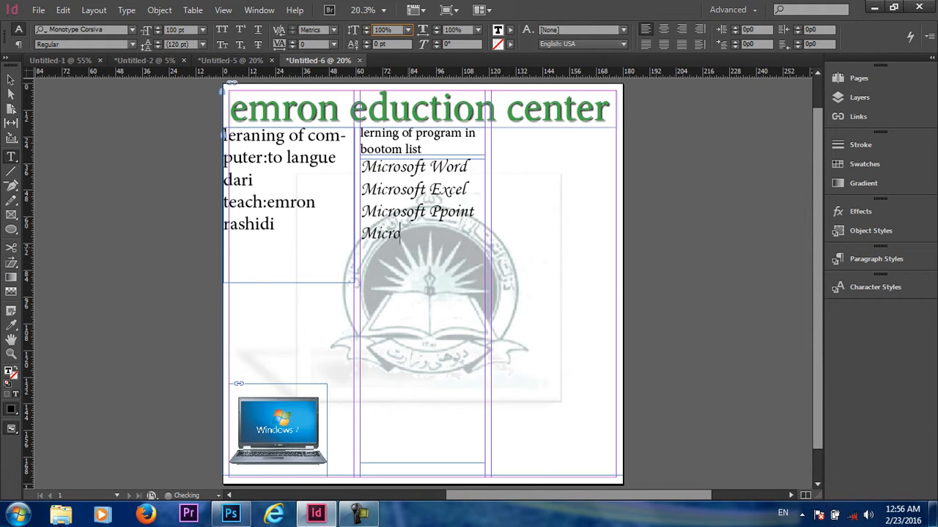
pyautogui.write('soft Access')
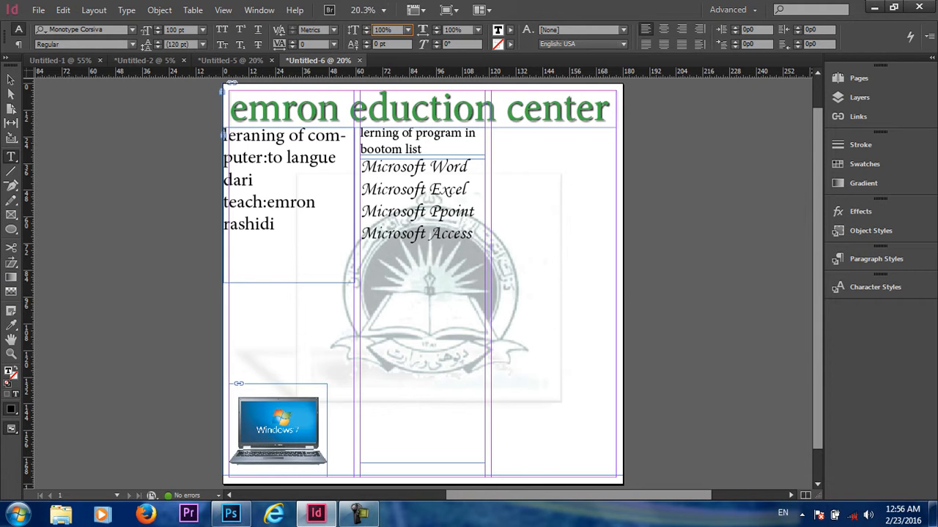
# Color the Microsoft Ppoint and Microsoft Access lines red with the C=15 M=100 Y=100 K=0 swatch
pyautogui.moveTo(469, 167); pyautogui.dragTo(427, 189)
pyautogui.moveTo(360, 167); pyautogui.dragTo(469, 189)
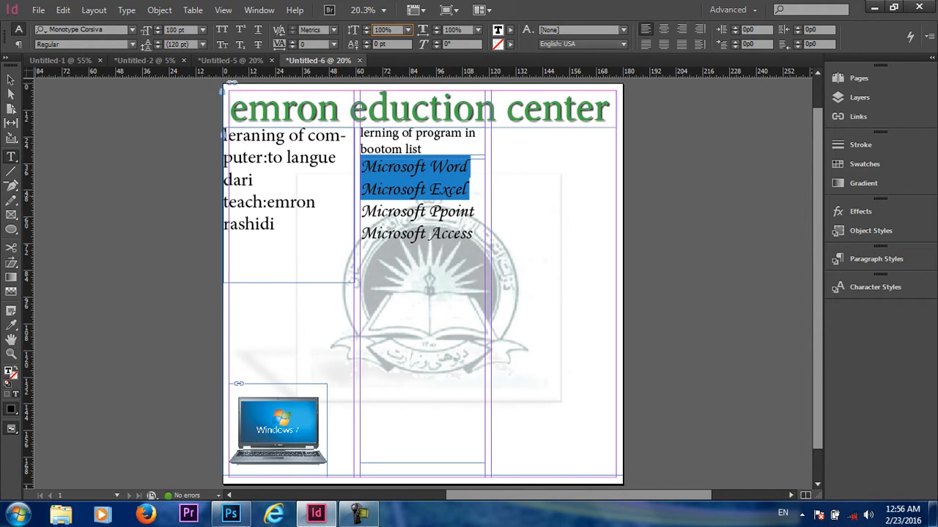
pyautogui.moveTo(361, 211); pyautogui.dragTo(472, 234)
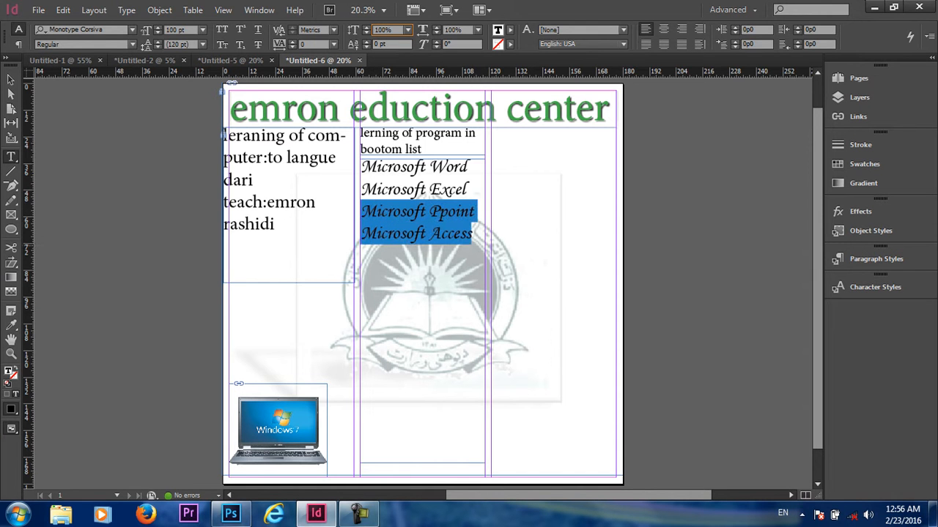
pyautogui.click(508, 30)
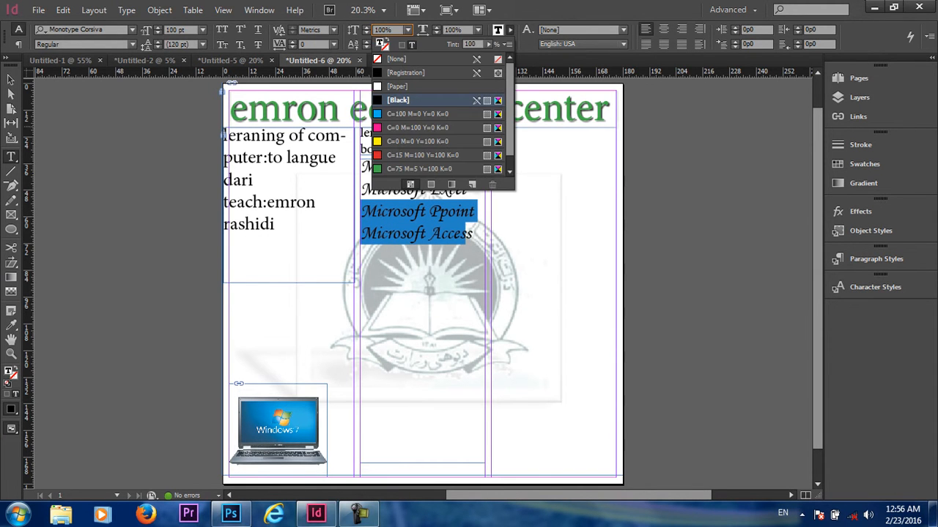
pyautogui.click(421, 154)
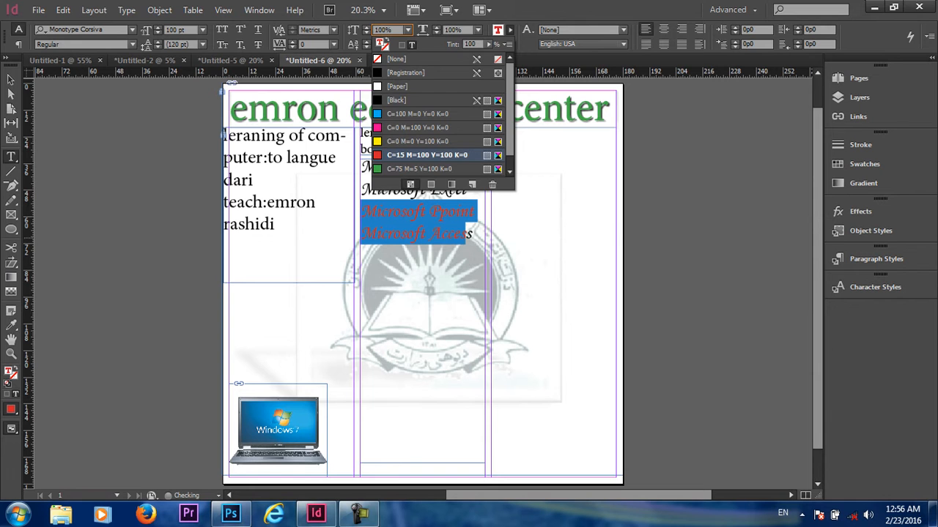
# Color the last letter of Microsoft Access red with the C=15 M=100 Y=100 K=0 swatch
pyautogui.click(473, 238)
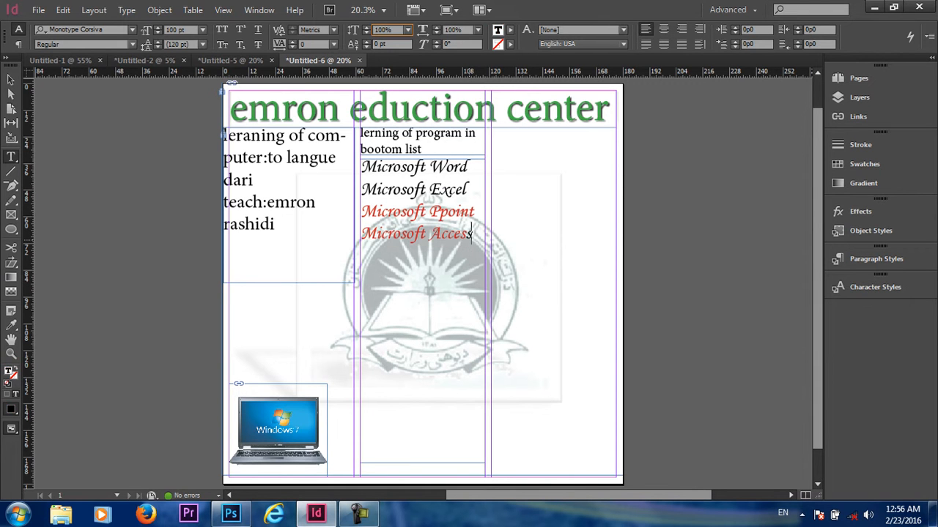
pyautogui.moveTo(471, 233); pyautogui.dragTo(464, 233)
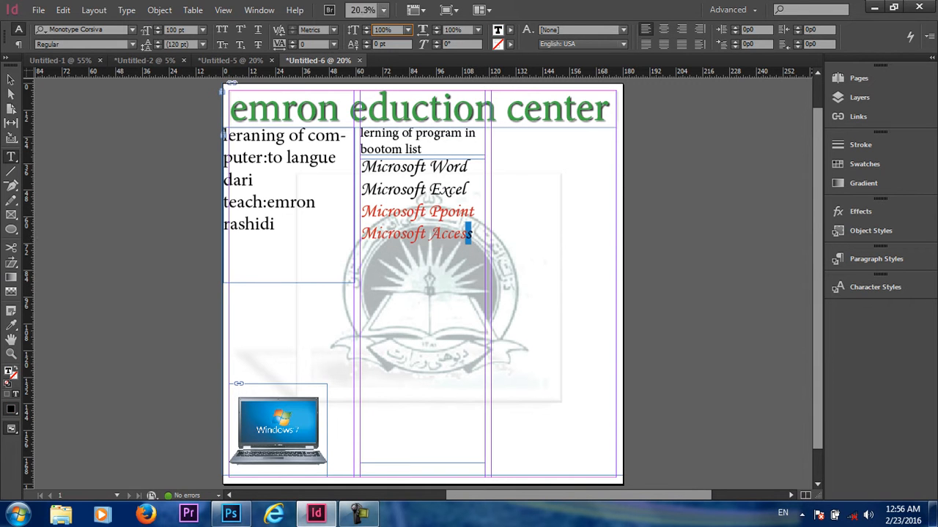
pyautogui.click(408, 30)
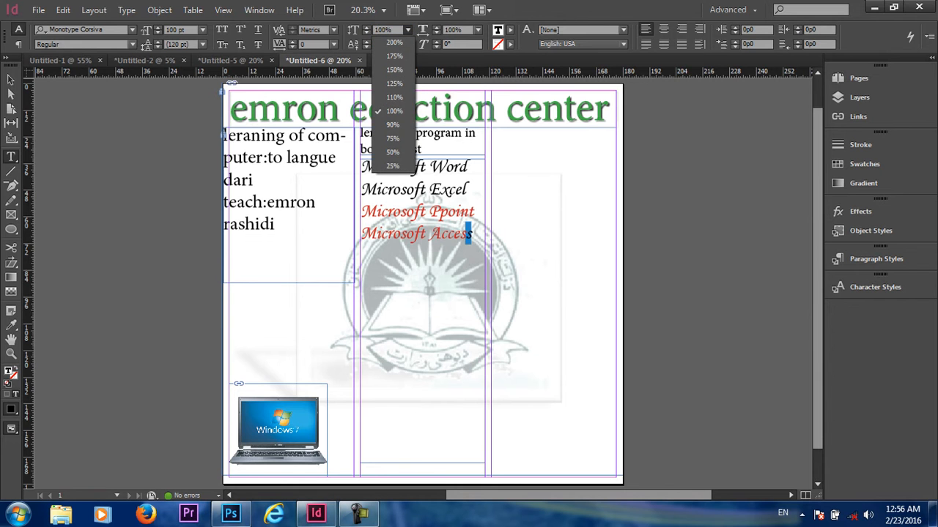
pyautogui.click(511, 30)
pyautogui.click(511, 30)
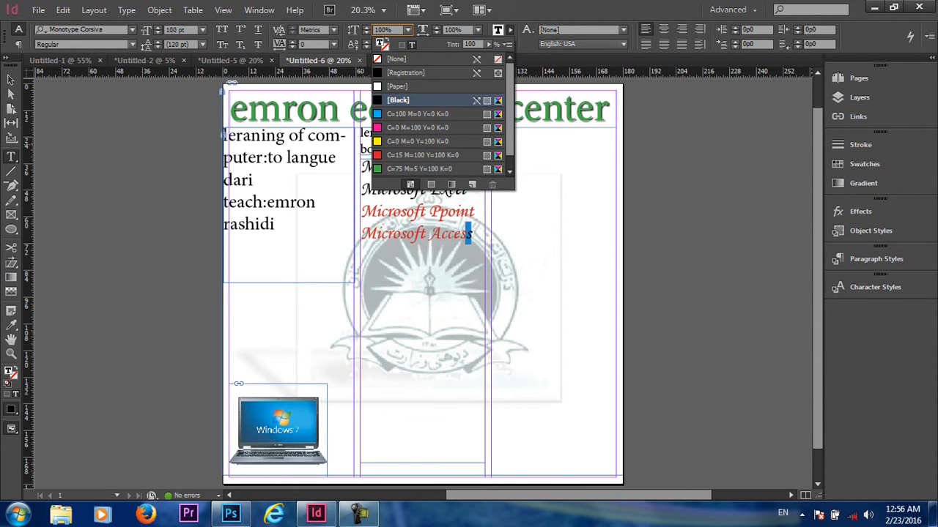
pyautogui.click(422, 155)
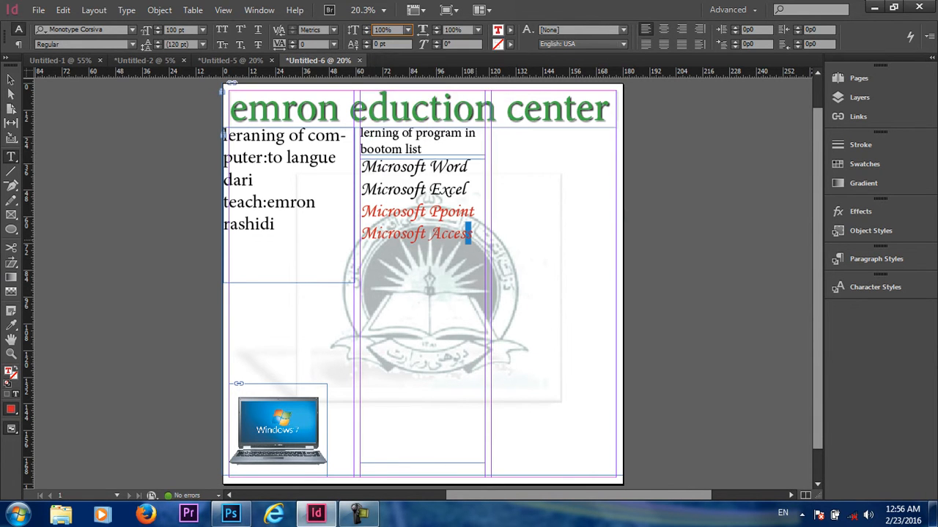
# Add "Adobe Photoshop" as the fifth line of the program list
pyautogui.click(476, 239)
pyautogui.press('Return')
pyautogui.write('ADOB')
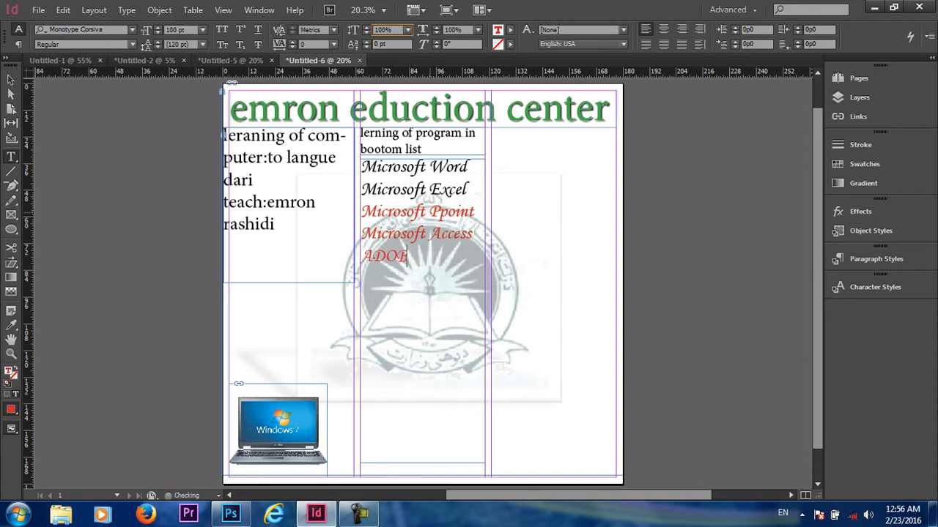
pyautogui.press('BackSpace')
pyautogui.press('BackSpace')
pyautogui.press('BackSpace')
pyautogui.write('dobe Ph')
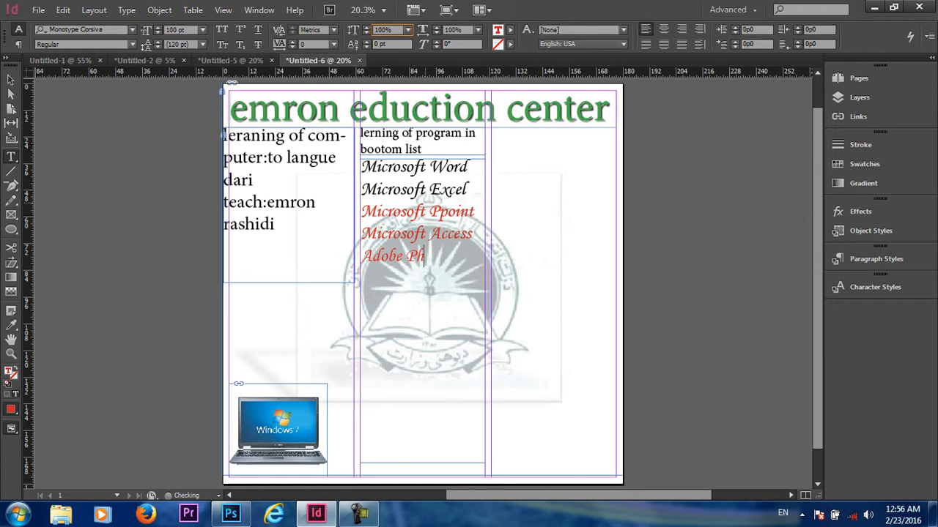
pyautogui.write('otoshop')
# Add "Adobe After effect", "Adobe Premier" and "Adobe Indesign" as separate lines below Adobe Photoshop
pyautogui.press('Return')
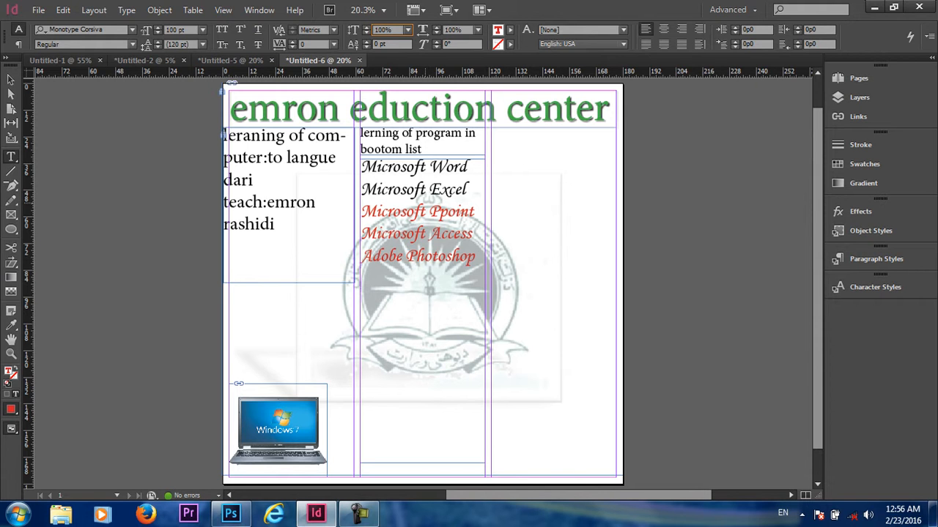
pyautogui.write('Adobe A')
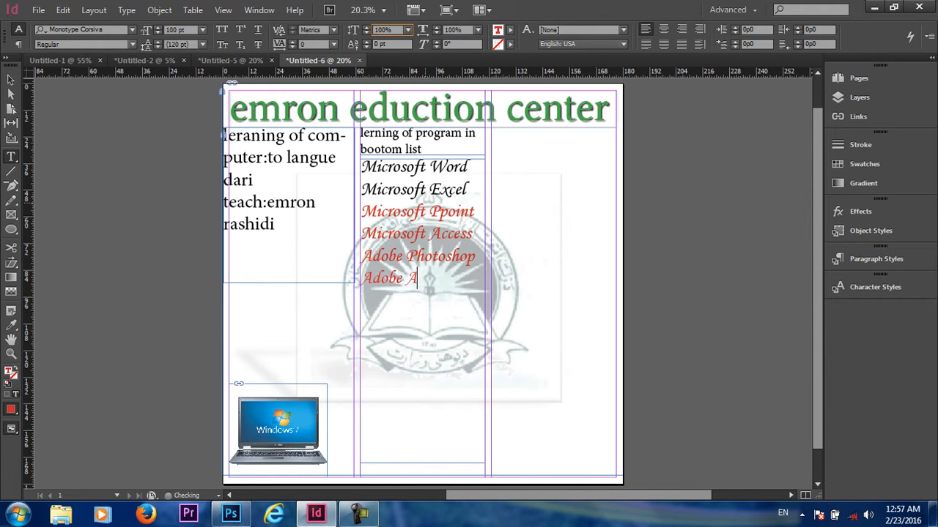
pyautogui.write('fter effect')
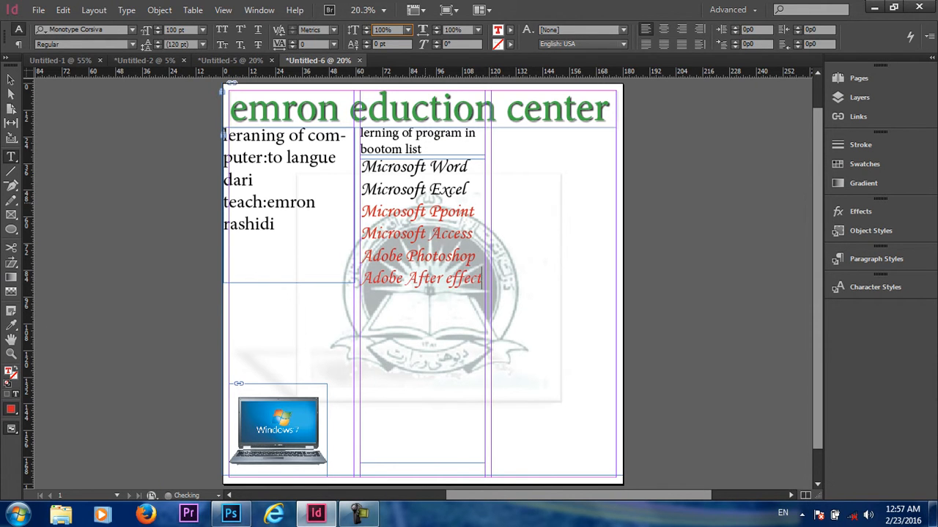
pyautogui.press('Return')
pyautogui.write('Adobe Premier')
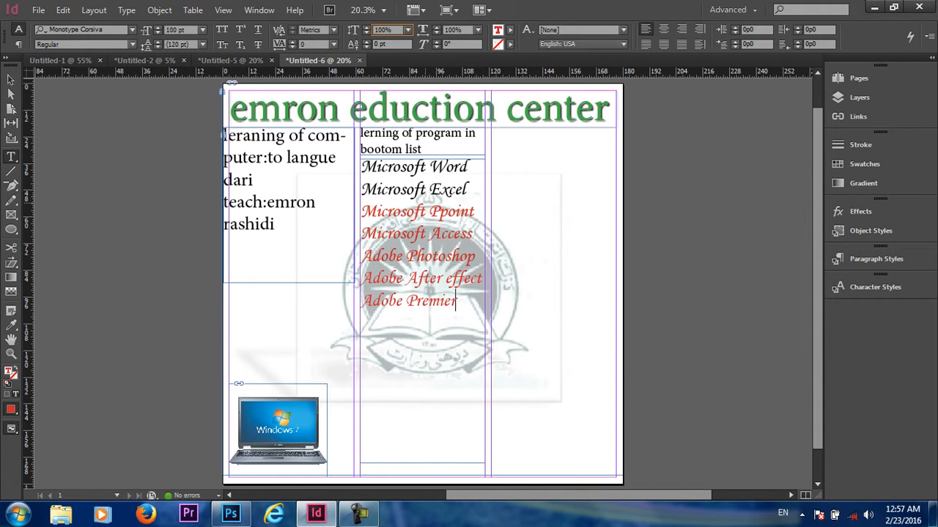
pyautogui.press('Return')
pyautogui.write('Adobe IN')
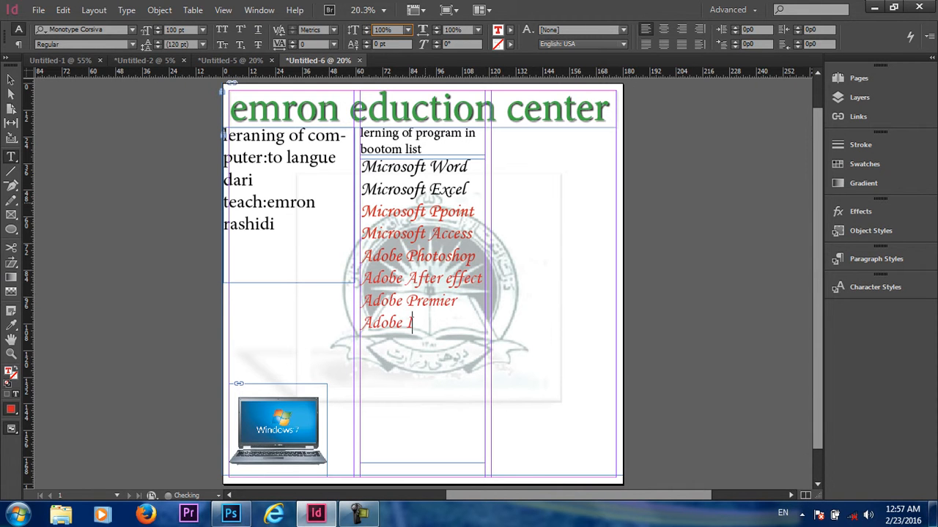
pyautogui.press('BackSpace')
pyautogui.write('ndesign')
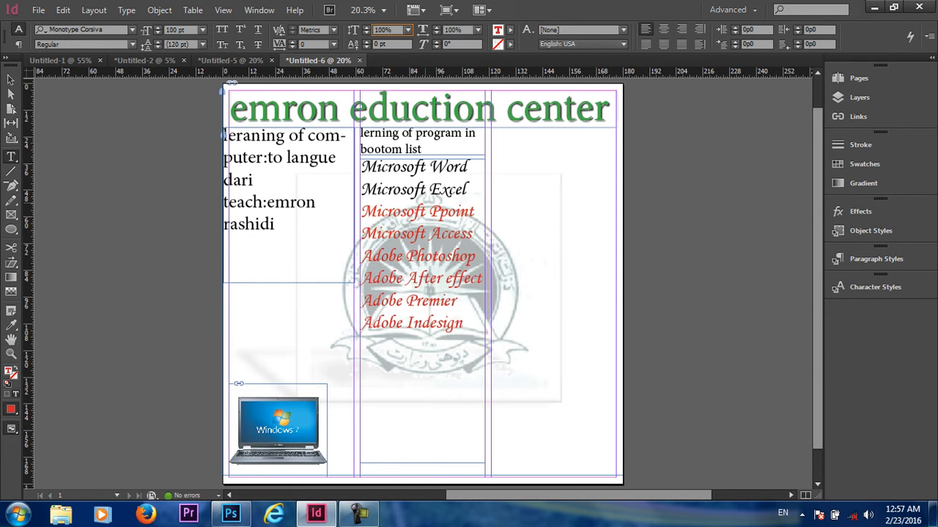
# Add "Auto desk Maya" as a new line below Adobe Indesign
pyautogui.hotkey('ctrl', 'a')
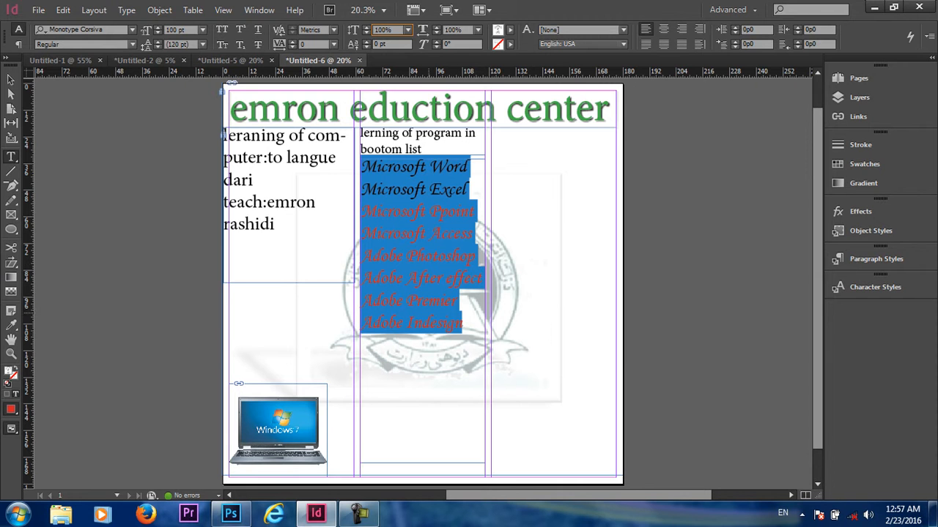
pyautogui.click(463, 323)
pyautogui.press('Return')
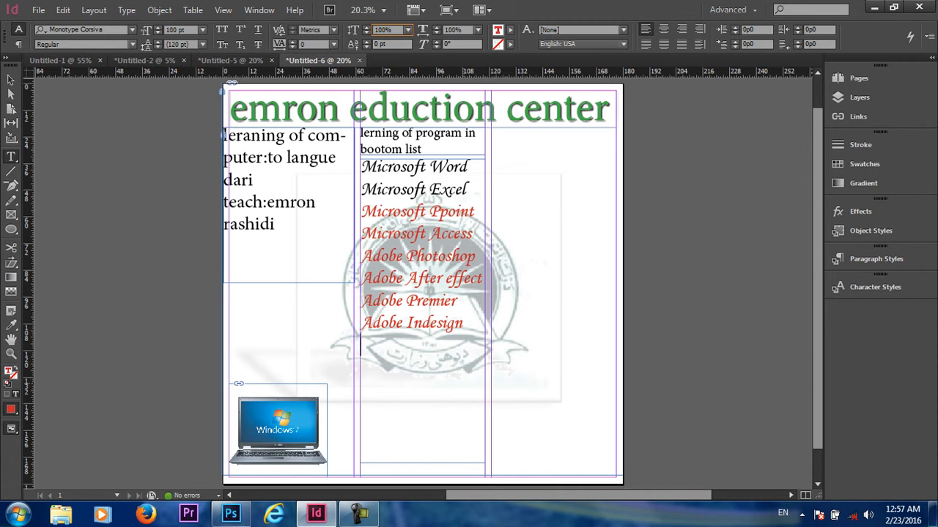
pyautogui.write('Auto de')
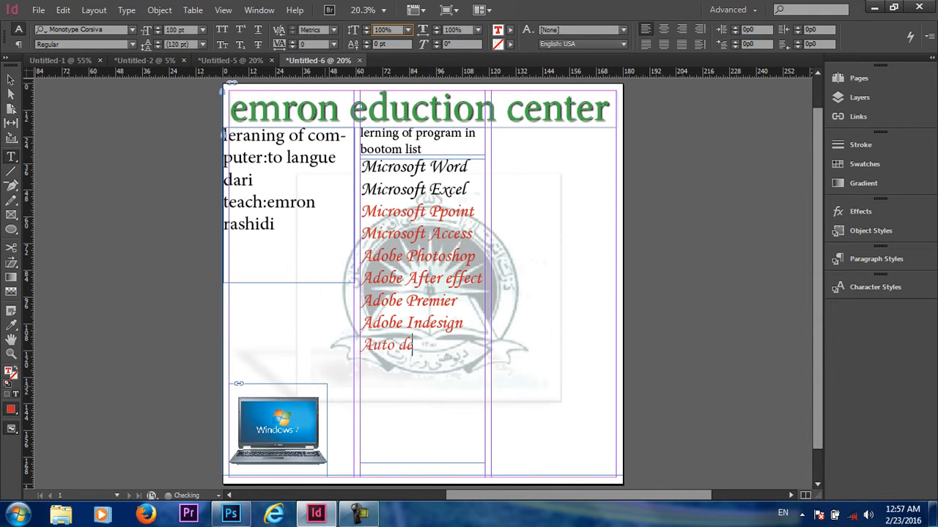
pyautogui.write('sk maya')
pyautogui.press('BackSpace')
pyautogui.press('BackSpace')
pyautogui.press('BackSpace')
pyautogui.press('BackSpace')
pyautogui.press('BackSpace')
pyautogui.write('MAY')
pyautogui.press('BackSpace')
pyautogui.press('BackSpace')
pyautogui.write('AY')
pyautogui.press('BackSpace')
pyautogui.press('BackSpace')
pyautogui.write('Y')
pyautogui.press('BackSpace')
pyautogui.write('aya')
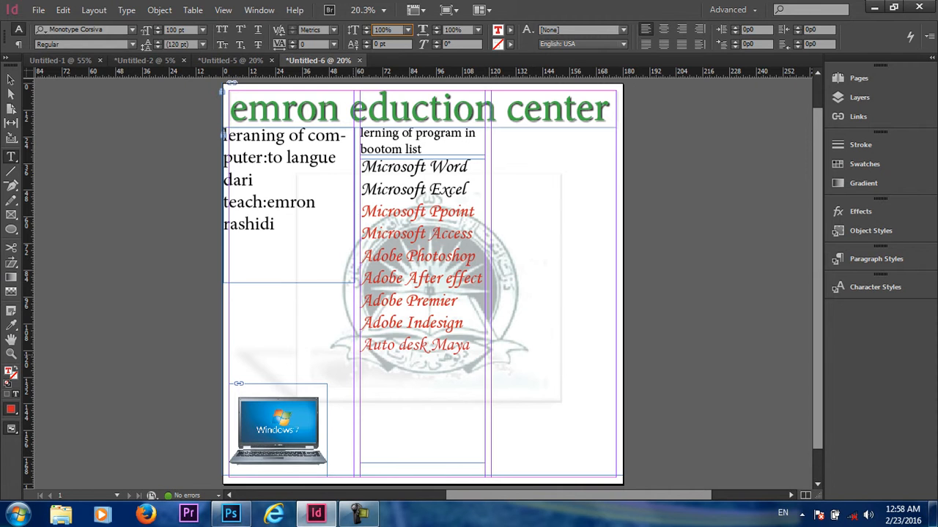
# Capitalize the "d" in the last line so that it reads "Auto Desk Maya"
pyautogui.click(412, 345)
pyautogui.moveTo(411, 345); pyautogui.dragTo(406, 345)
pyautogui.click(406, 344)
pyautogui.keyDown('shift'); pyautogui.click(397, 345); pyautogui.keyUp('shift')
pyautogui.write('D')
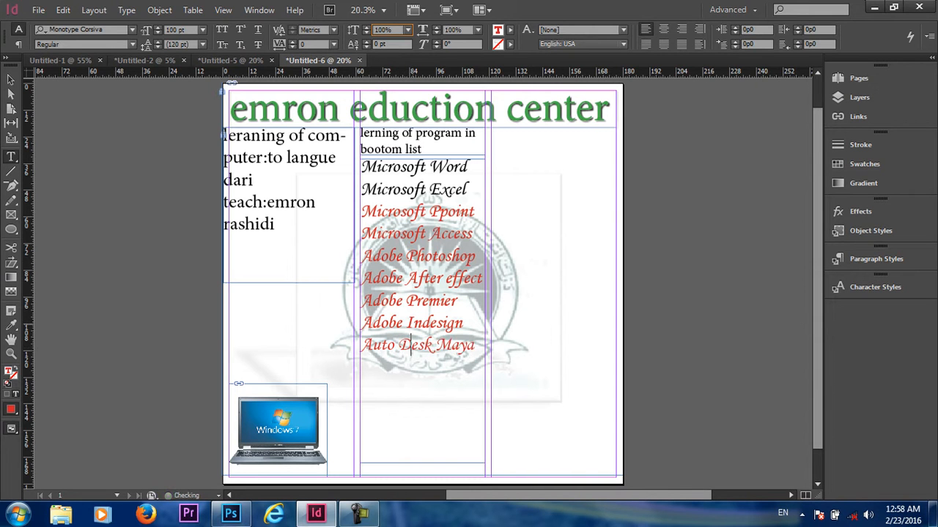
# Color the Microsoft Word, Microsoft Excel and Microsoft Ppoint lines with the [Black] swatch
pyautogui.click(476, 345)
pyautogui.moveTo(472, 190); pyautogui.dragTo(472, 168)
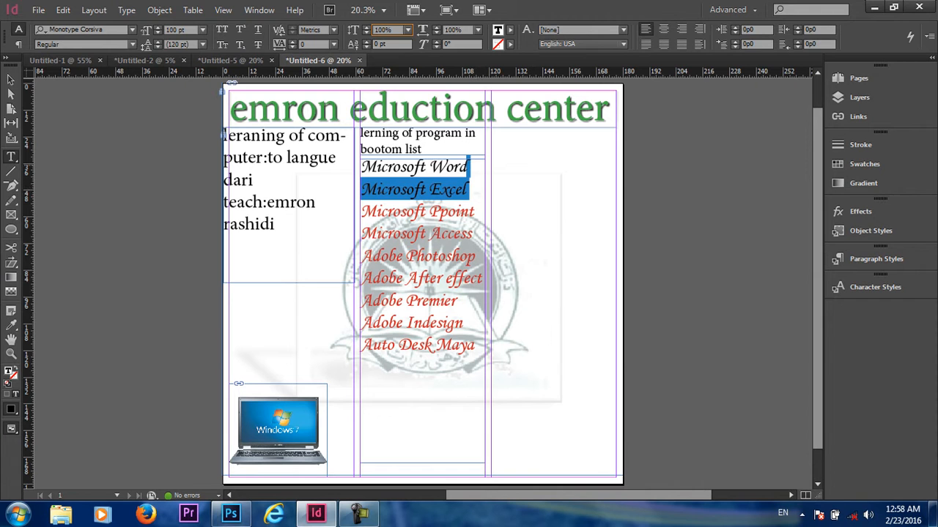
pyautogui.moveTo(360, 167); pyautogui.dragTo(477, 212)
pyautogui.click(498, 30)
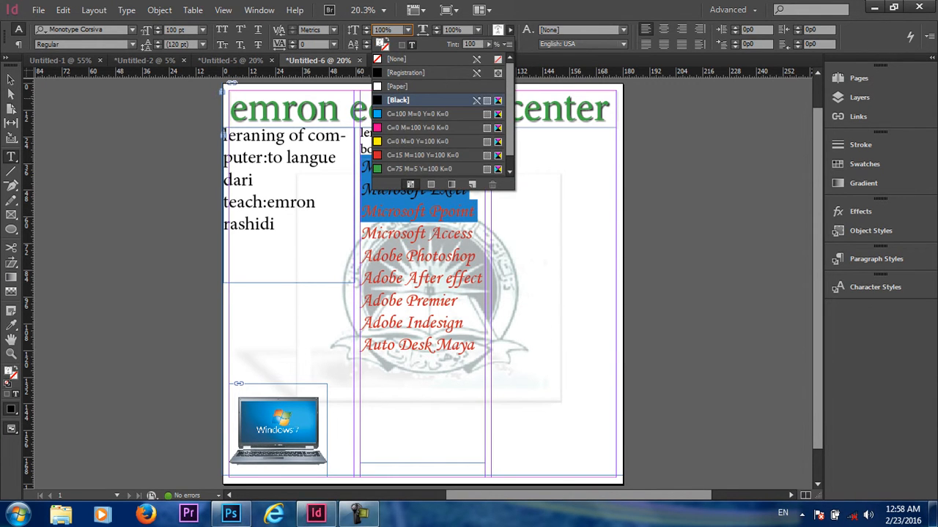
pyautogui.click(415, 100)
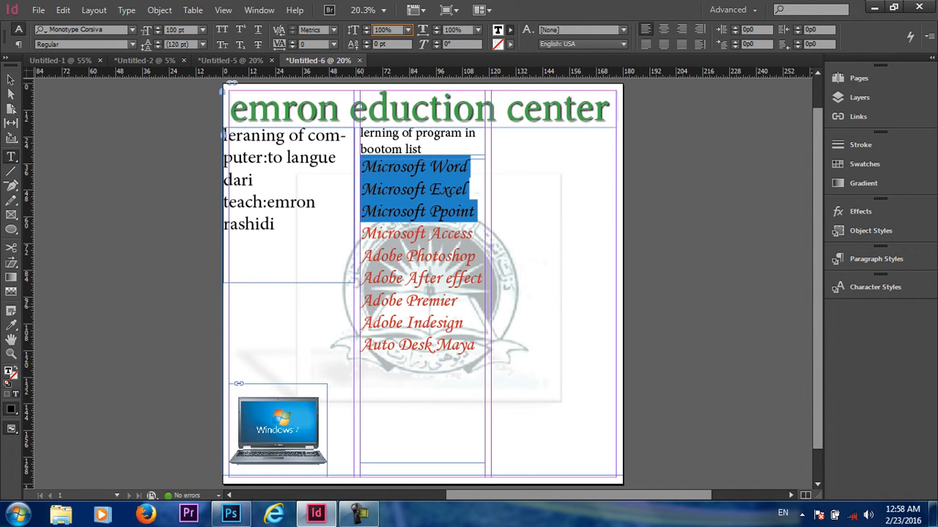
# Color the Adobe Premier, Adobe Indesign and Auto Desk Maya lines green with the C=75 M=5 Y=100 K=0 swatch
pyautogui.click(465, 345)
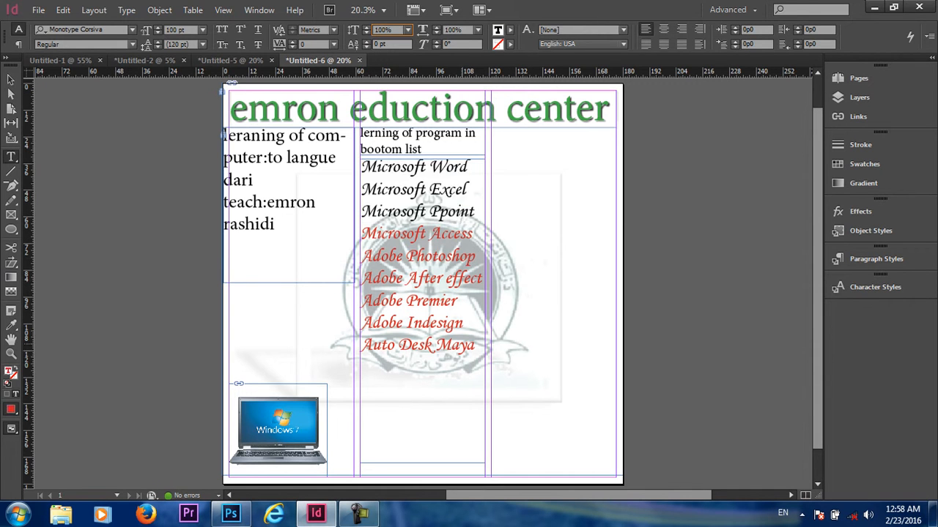
pyautogui.moveTo(475, 345); pyautogui.dragTo(360, 300)
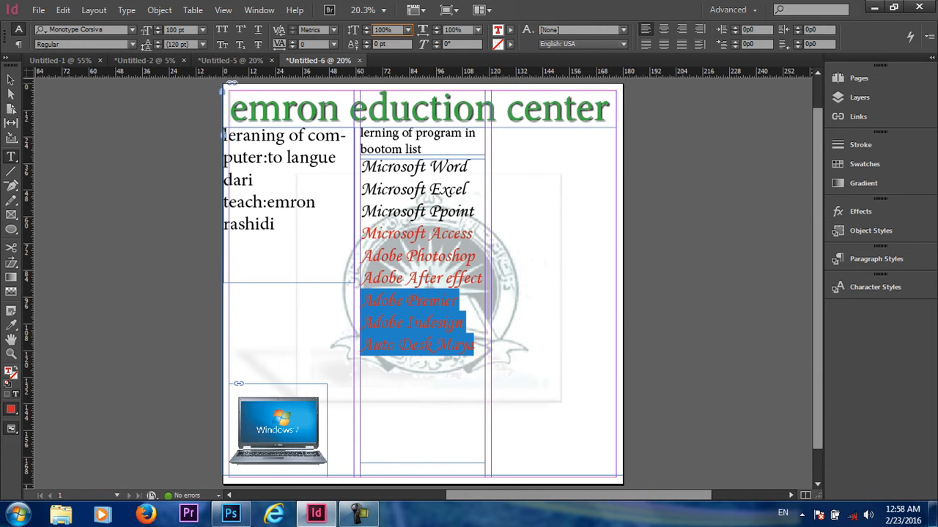
pyautogui.click(510, 30)
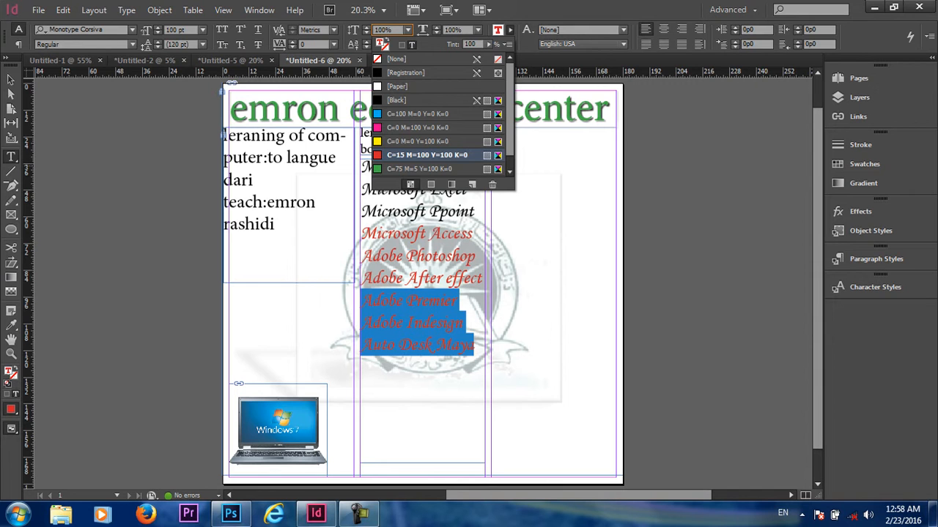
pyautogui.click(419, 169)
pyautogui.click(510, 30)
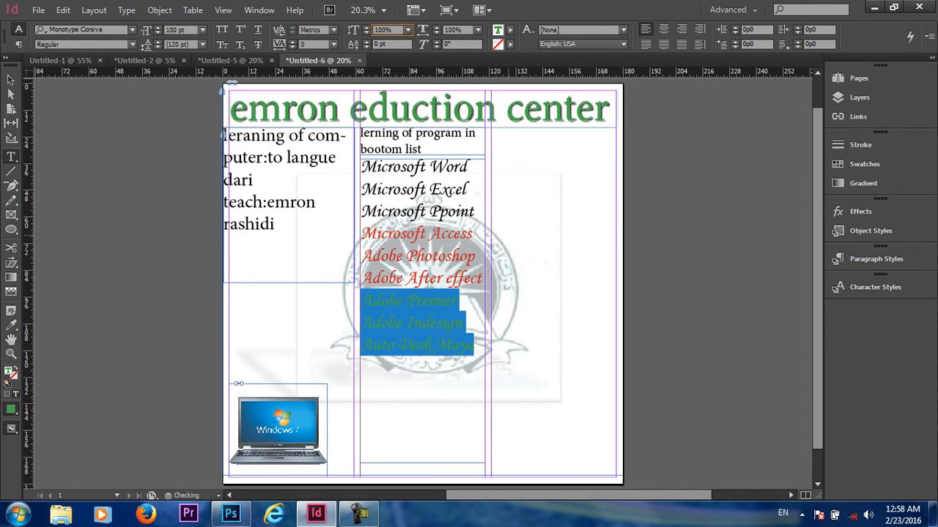
# Nudge the program list's text frame down to a Y position of 37p8 and deselect it
pyautogui.click(11, 79)
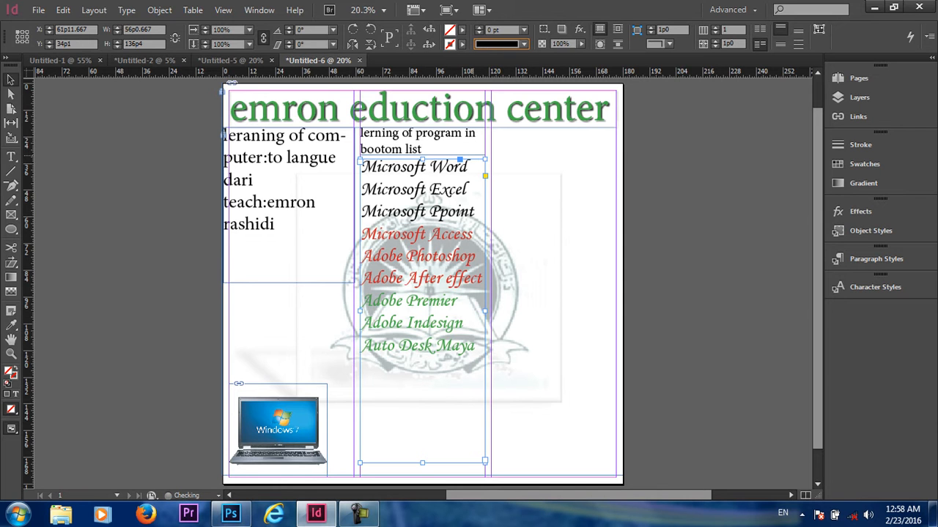
pyautogui.press('Down')
pyautogui.press('Down')
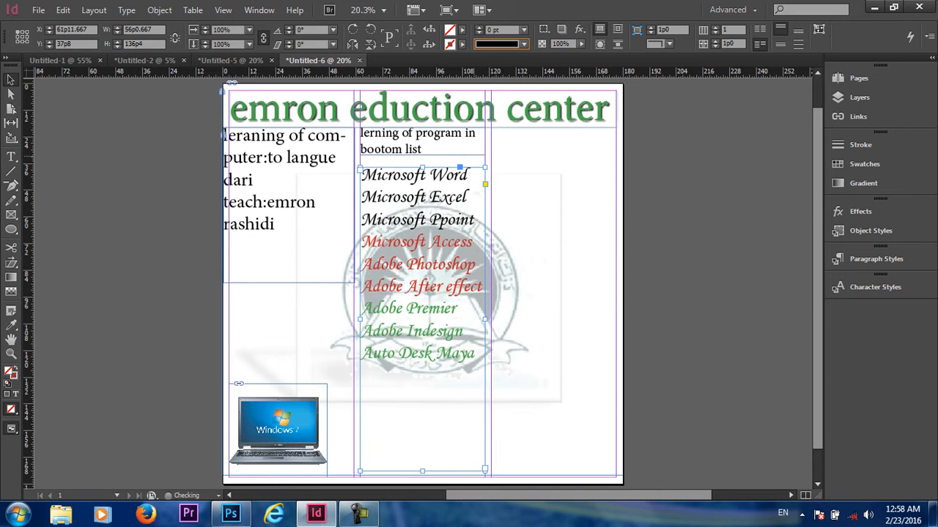
pyautogui.click(674, 206)
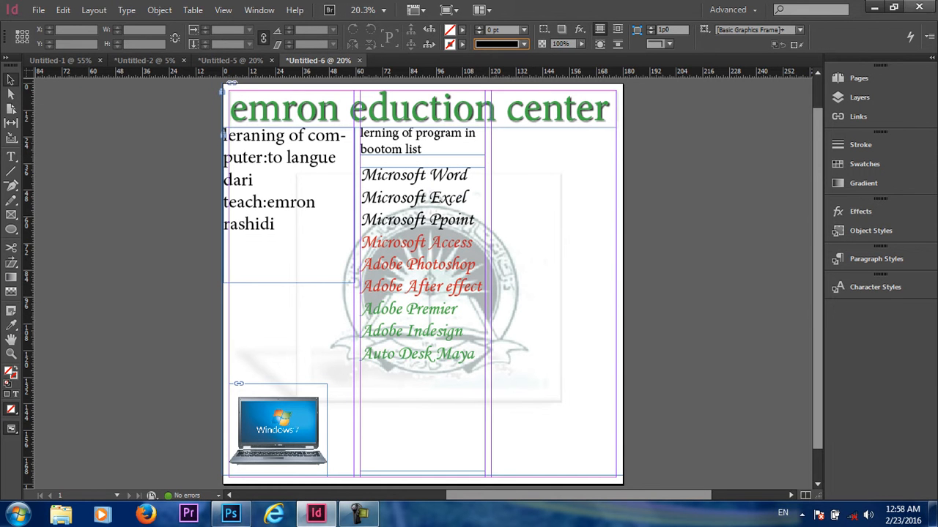
# Browse the picture folder for images to place and select the office2013-logo file
pyautogui.hotkey('ctrl', 'd')
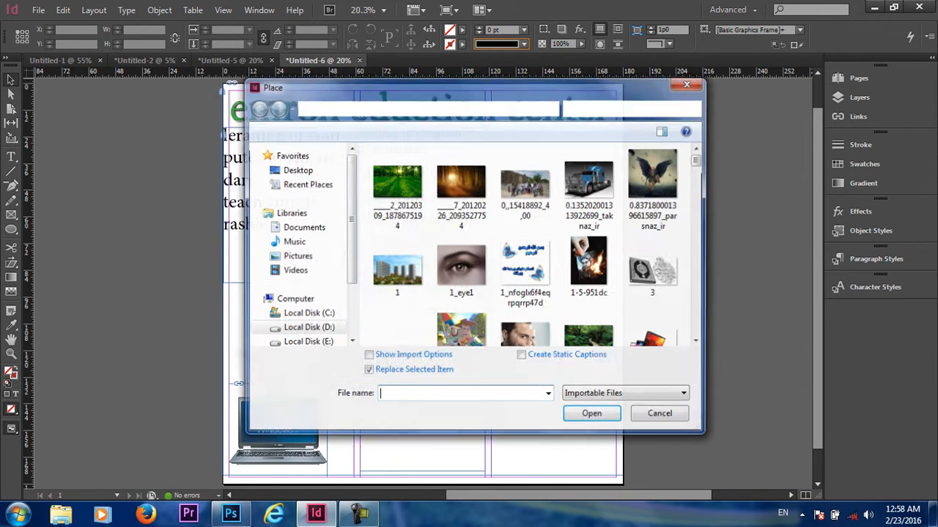
pyautogui.scroll(-4, 535, 245)
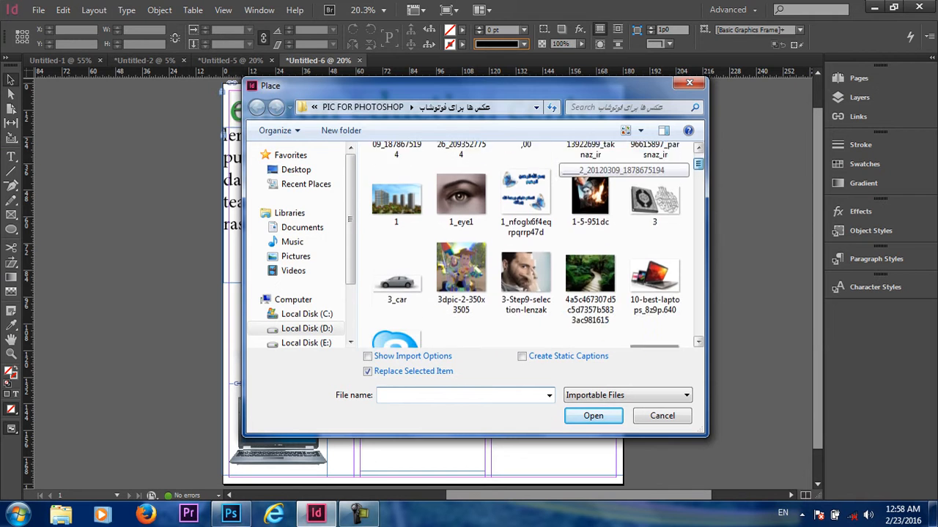
pyautogui.scroll(-10, 535, 245)
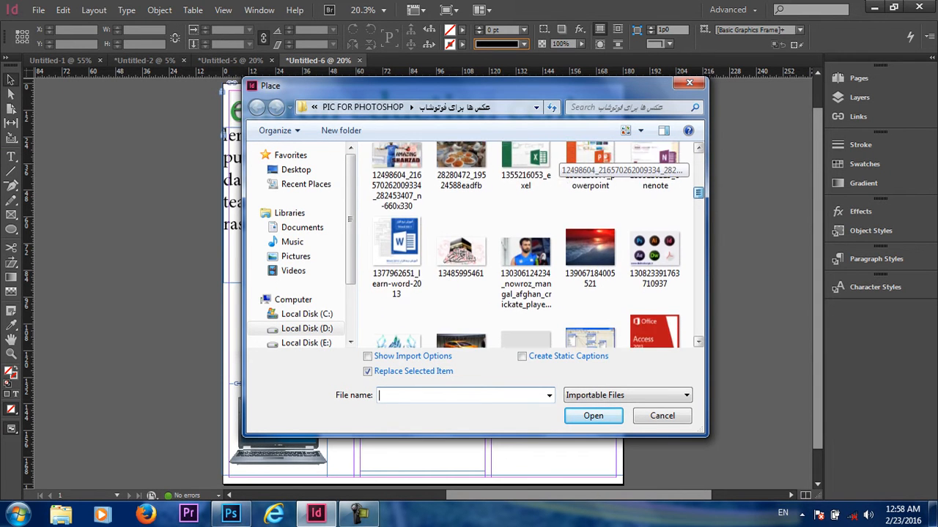
pyautogui.scroll(-8, 535, 246)
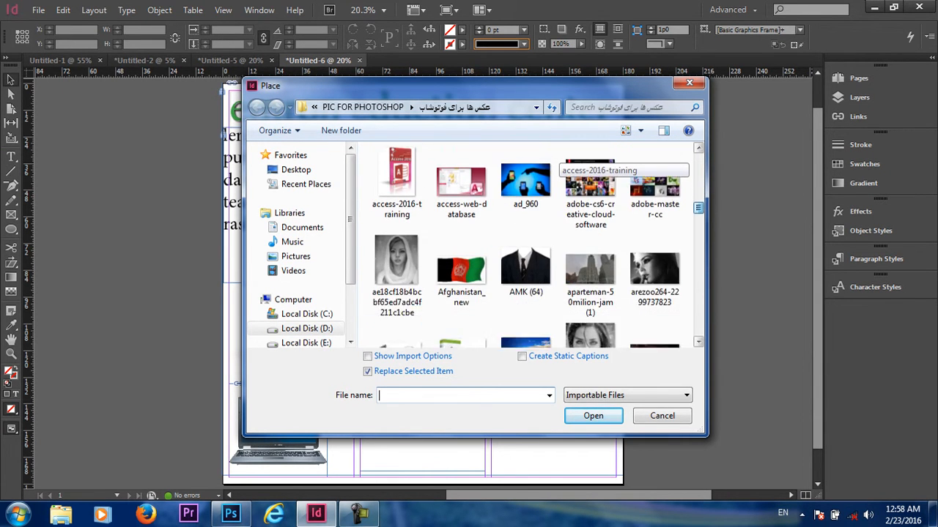
pyautogui.scroll(-6, 535, 246)
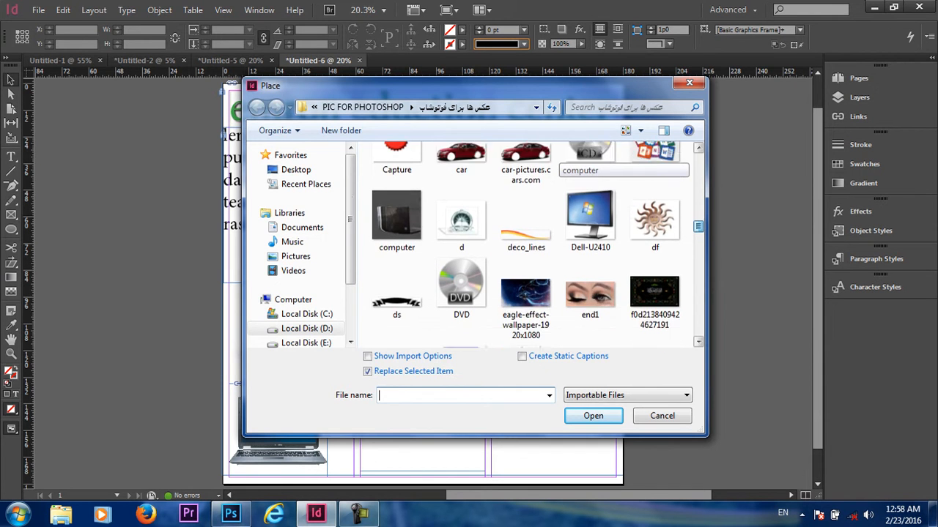
pyautogui.scroll(-6, 535, 246)
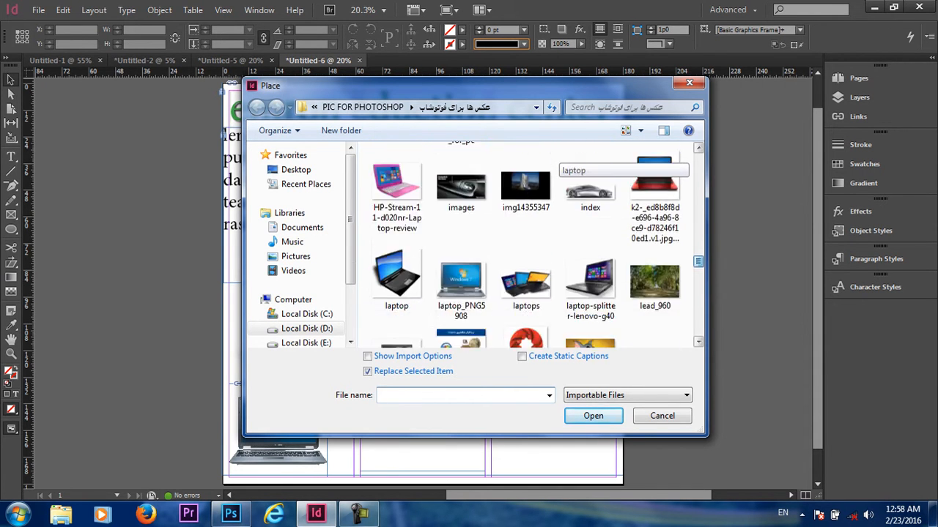
pyautogui.click(460, 185)
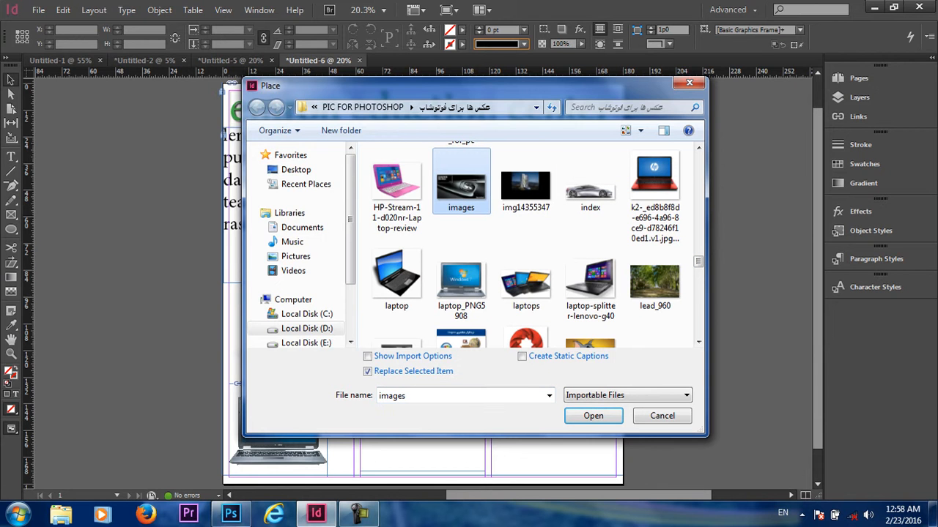
pyautogui.scroll(-2, 644, 279)
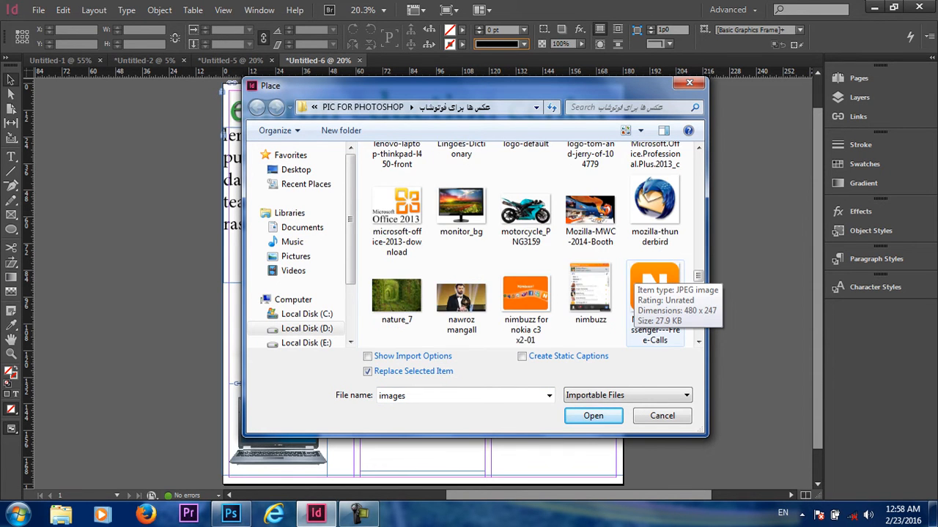
pyautogui.scroll(-2, 645, 278)
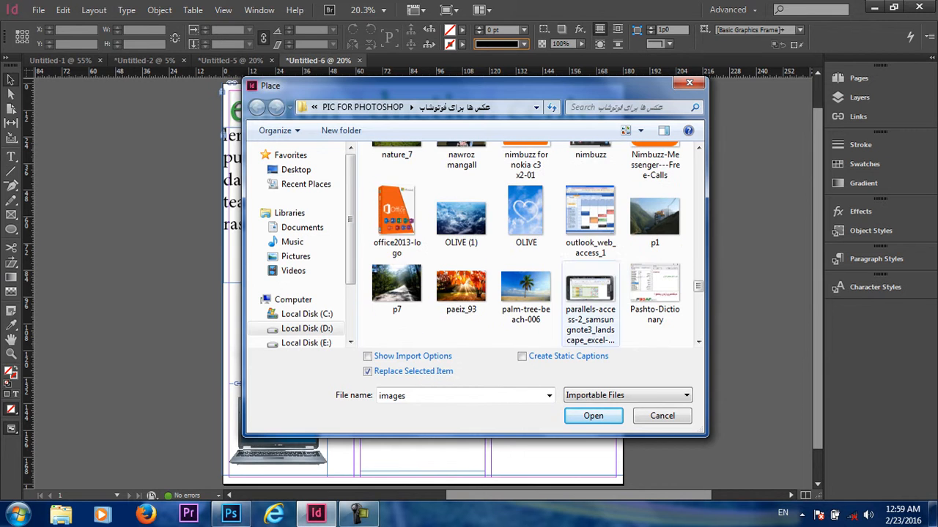
pyautogui.click(396, 220)
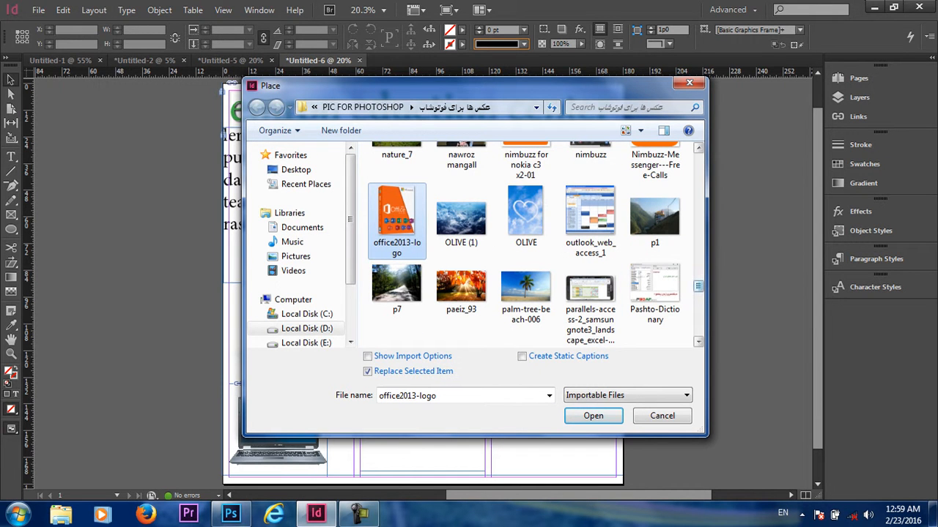
pyautogui.scroll(-8, 575, 284)
pyautogui.scroll(-10, 575, 286)
pyautogui.scroll(20, 575, 285)
pyautogui.scroll(10, 575, 285)
pyautogui.scroll(5, 575, 286)
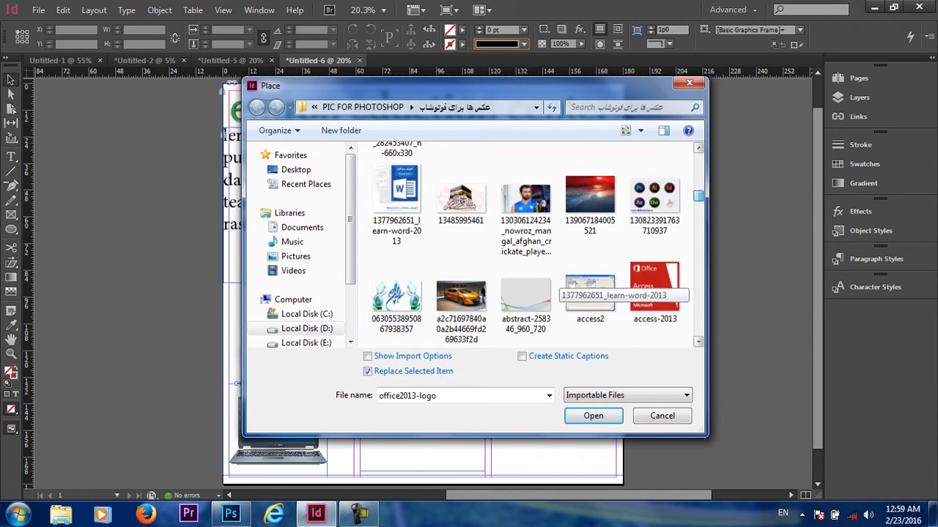
pyautogui.scroll(-2, 654, 286)
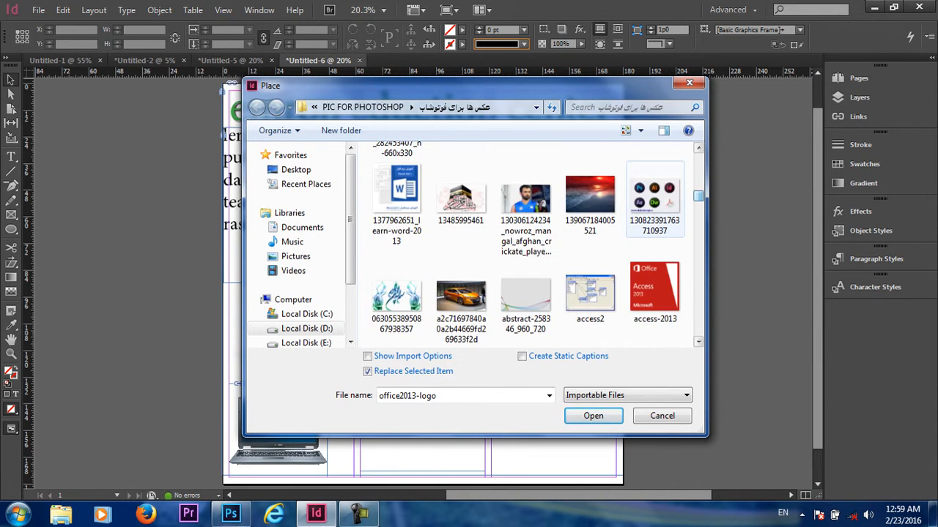
pyautogui.keyDown('ctrl'); pyautogui.click(654, 197); pyautogui.keyUp('ctrl')
pyautogui.press('Return')
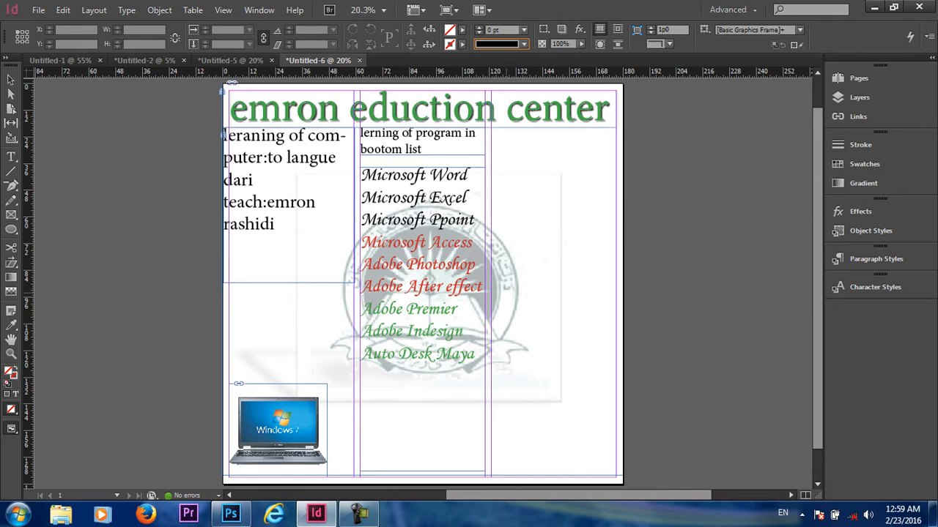
pyautogui.click(503, 305)
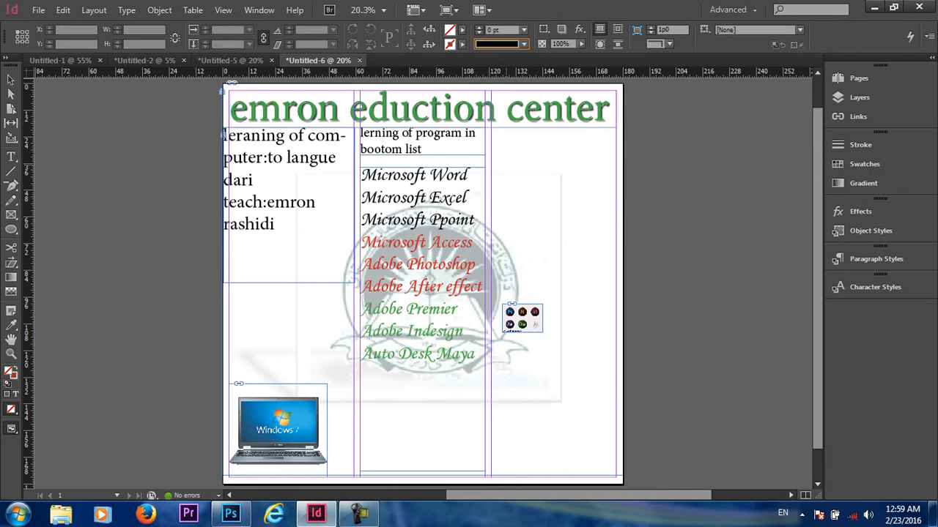
pyautogui.click(505, 168)
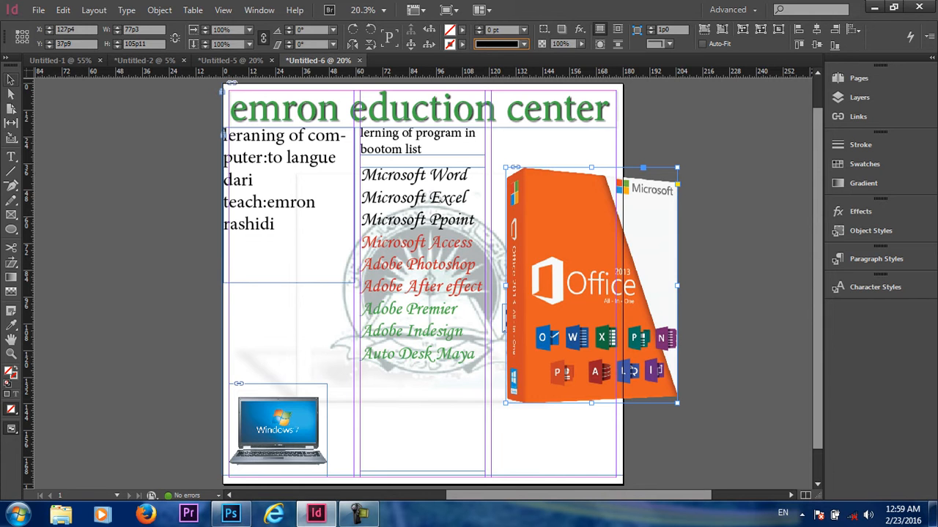
# Fit the Office picture's frame to the third column at X 120p11.333, about 56p0 wide and 36p3 high
pyautogui.click(10, 79)
pyautogui.moveTo(677, 403); pyautogui.dragTo(598, 291)
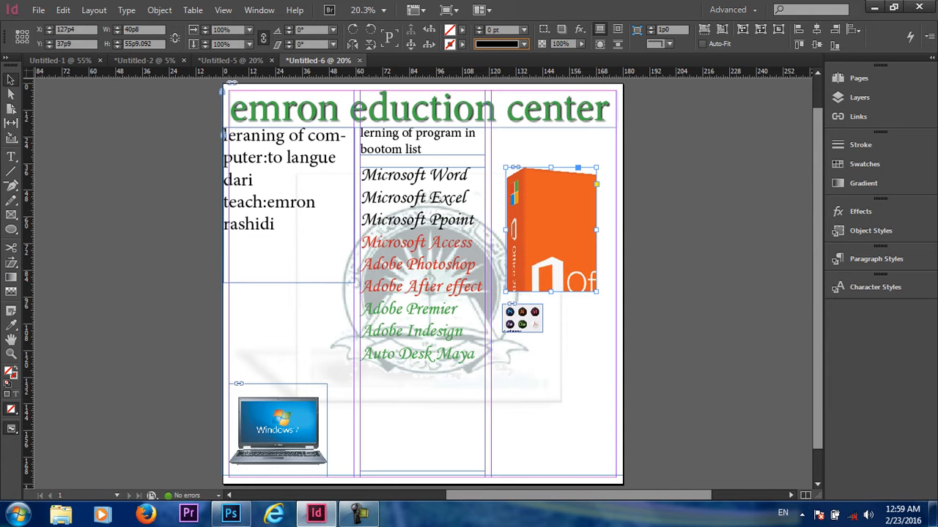
pyautogui.moveTo(558, 246); pyautogui.dragTo(520, 229)
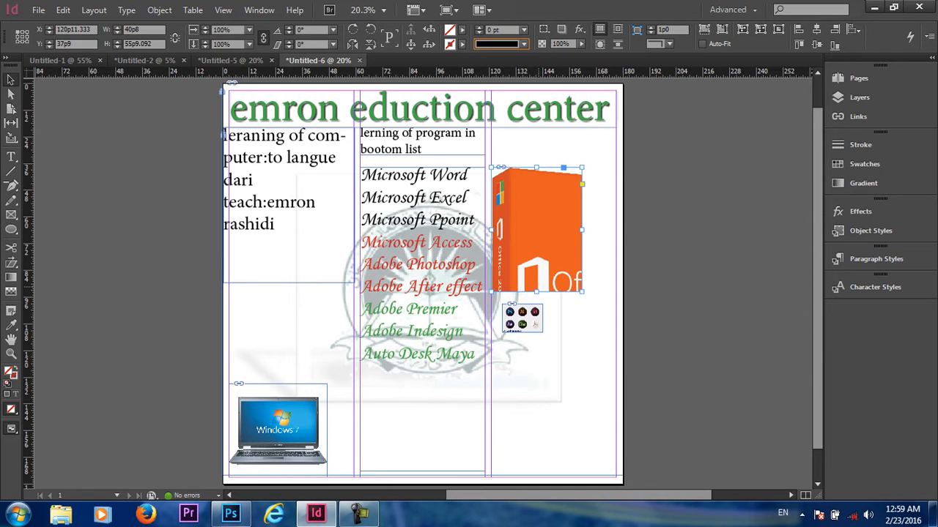
pyautogui.moveTo(536, 292); pyautogui.dragTo(529, 249)
pyautogui.moveTo(583, 208); pyautogui.dragTo(617, 208)
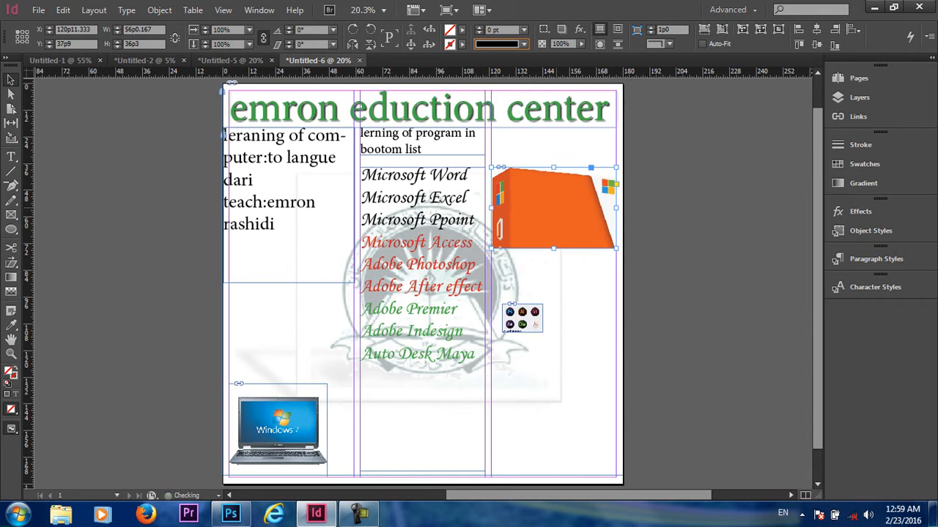
# Fit the Office picture proportionally in its frame, extend the frame's height to about 40p7 and refit the content proportionally
pyautogui.rightClick(534, 208)
pyautogui.moveTo(578, 303)
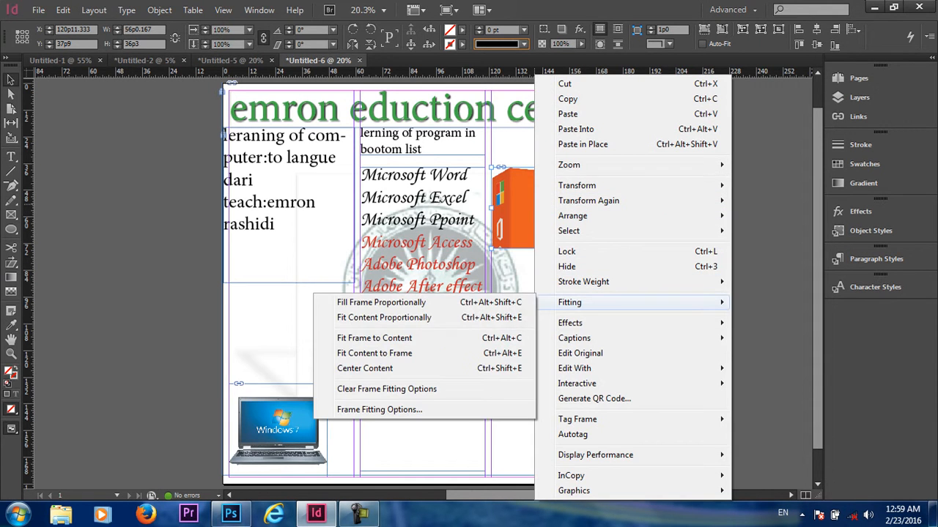
pyautogui.click(384, 317)
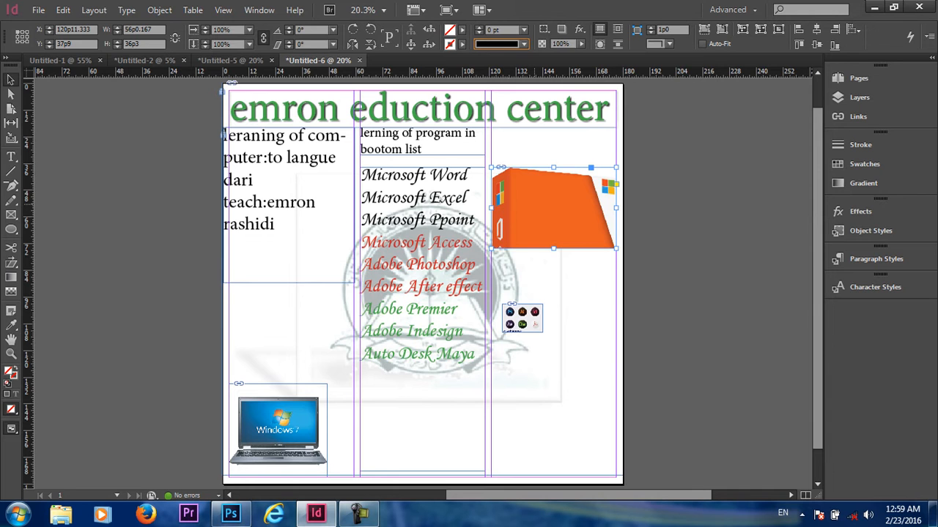
pyautogui.hotkey('ctrl', 'alt', 'shift', 'e')
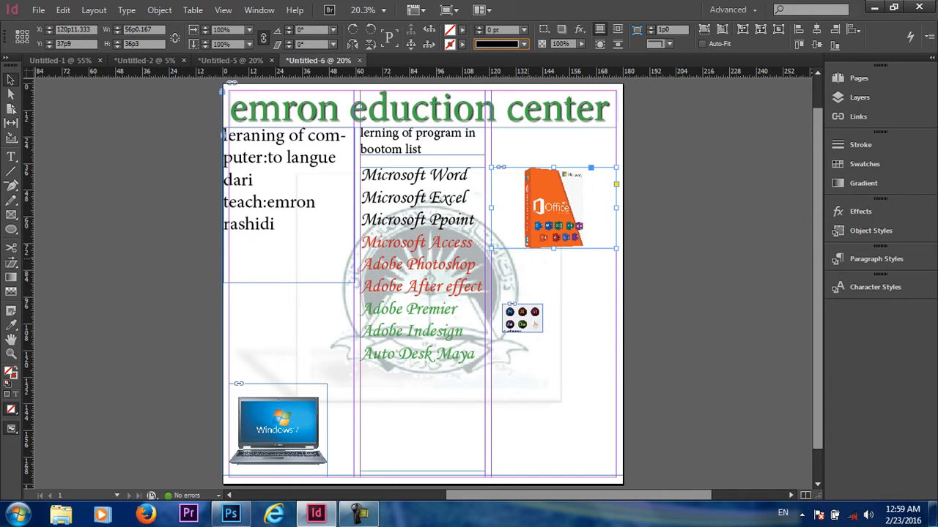
pyautogui.moveTo(553, 248); pyautogui.dragTo(555, 258)
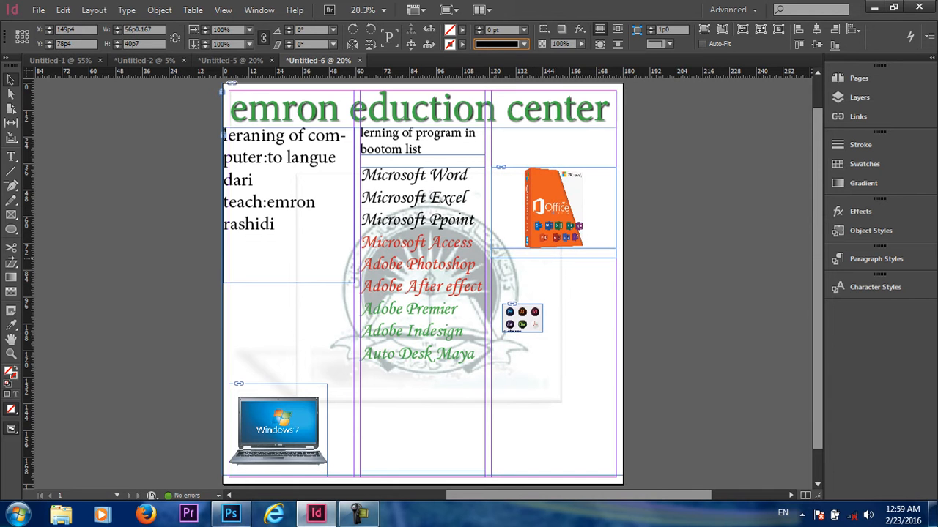
pyautogui.rightClick(556, 256)
pyautogui.moveTo(623, 301)
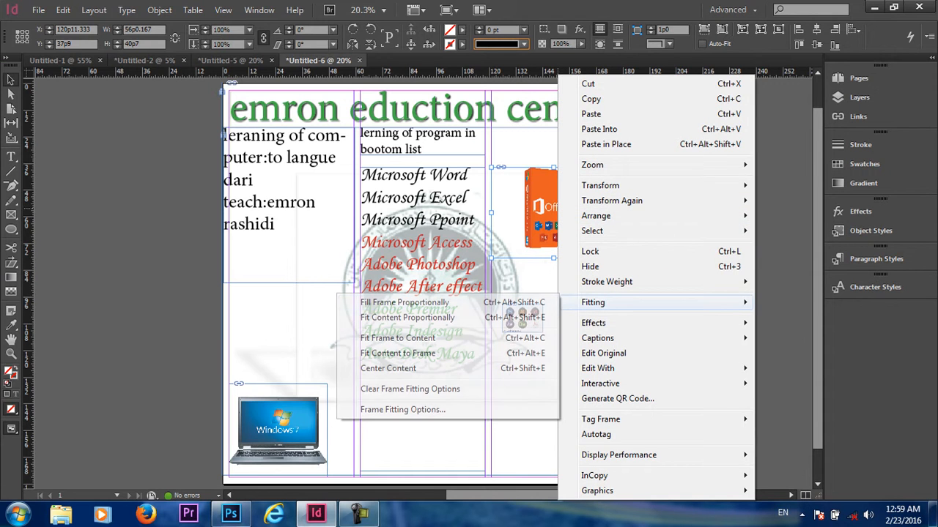
pyautogui.click(407, 317)
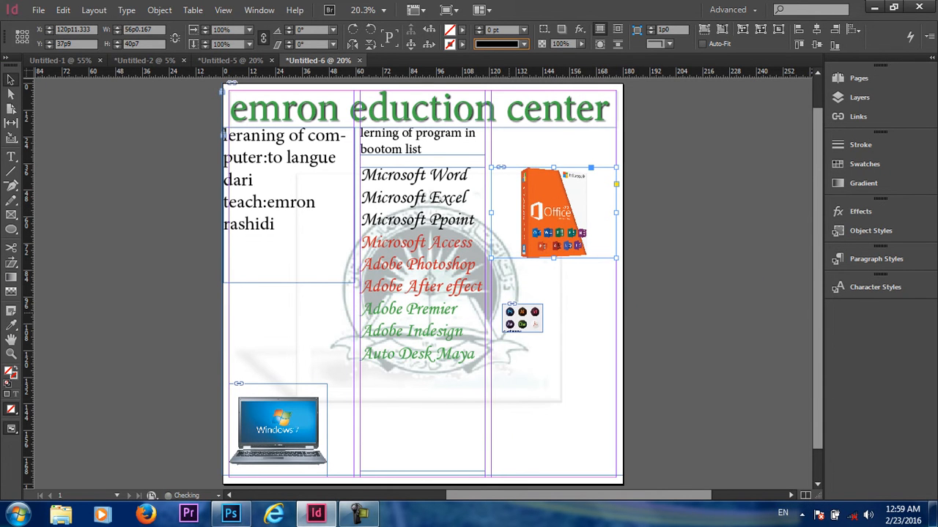
# Enlarge the Adobe icons picture's frame to the third column's width below the Office picture, about 56p1 wide and 48p8 high
pyautogui.click(518, 320)
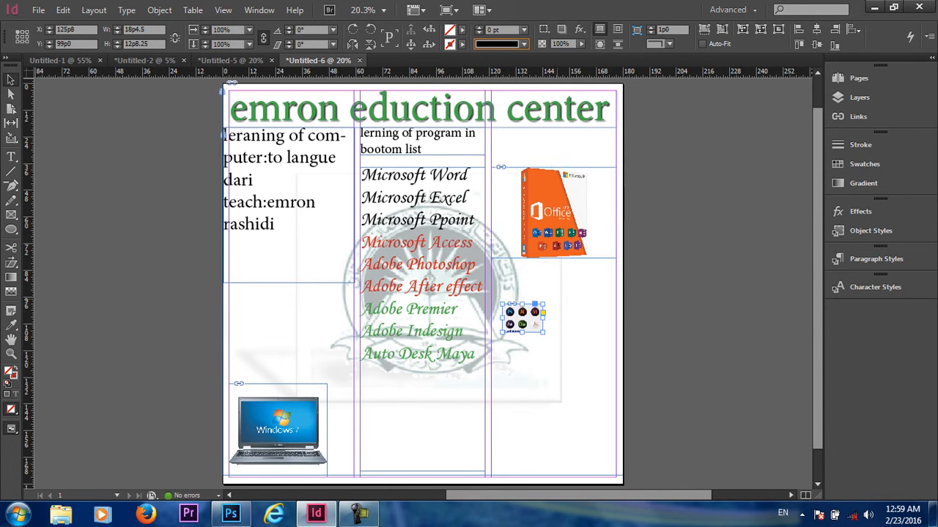
pyautogui.moveTo(543, 304); pyautogui.dragTo(616, 259)
pyautogui.click(506, 294)
pyautogui.click(558, 296)
pyautogui.moveTo(502, 296); pyautogui.dragTo(491, 295)
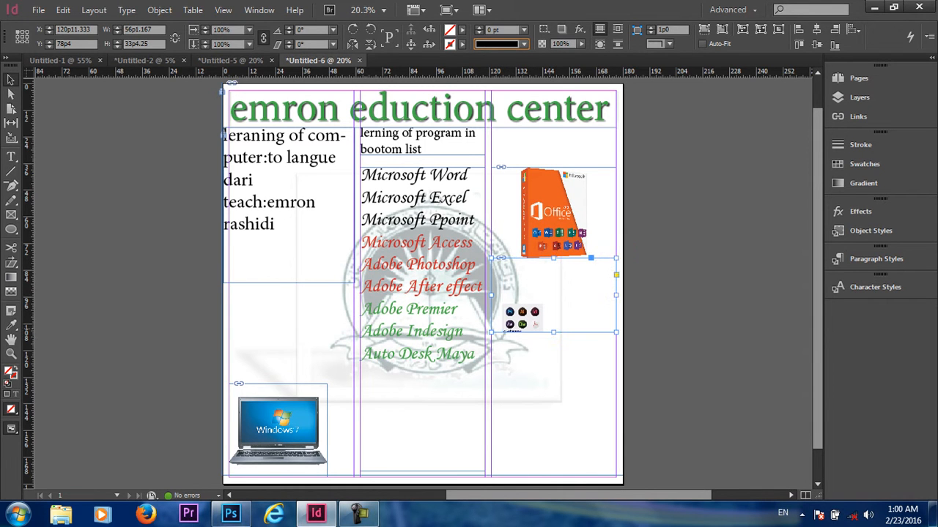
pyautogui.moveTo(553, 333); pyautogui.dragTo(552, 366)
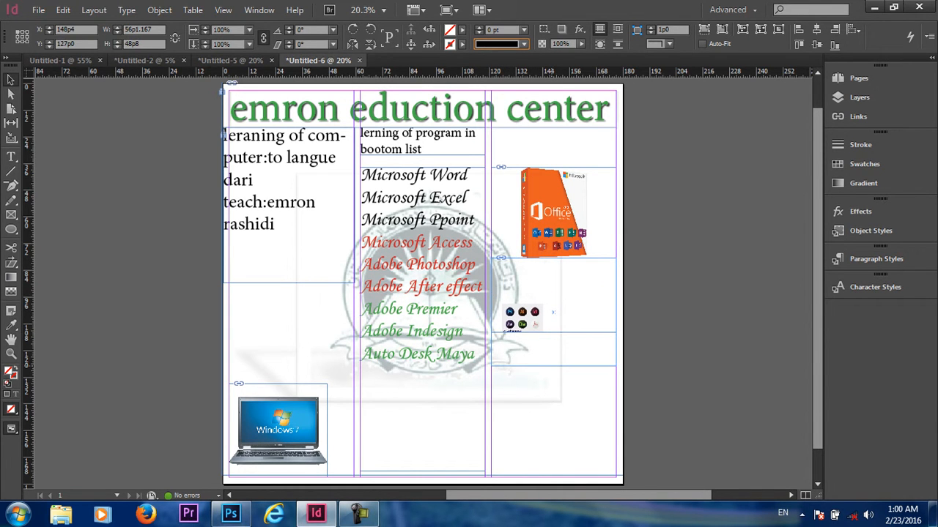
# Fit the Adobe icons picture proportionally within its frame and deselect it
pyautogui.rightClick(553, 366)
pyautogui.moveTo(608, 302)
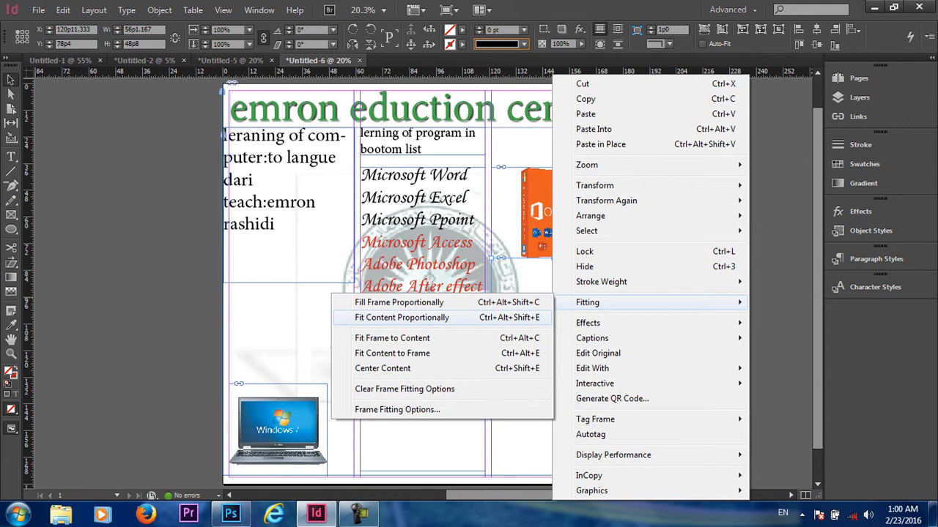
pyautogui.click(401, 317)
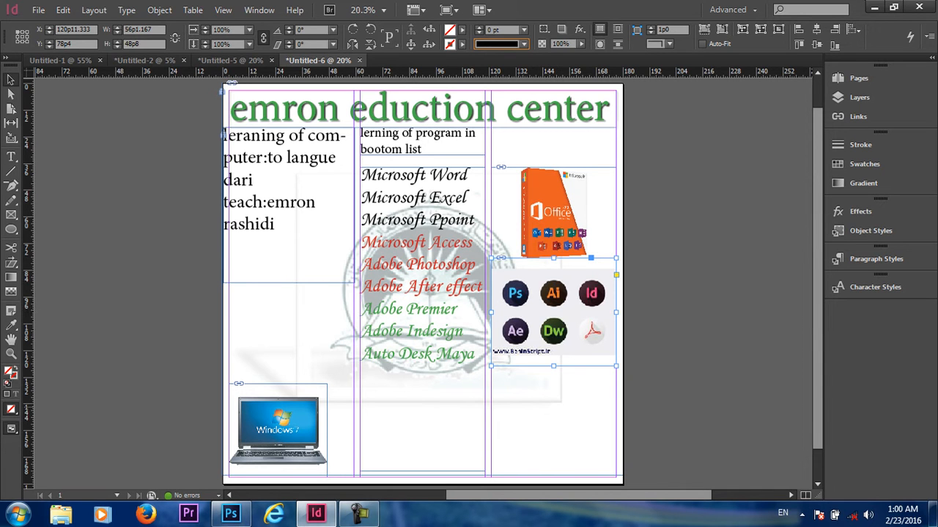
pyautogui.click(696, 405)
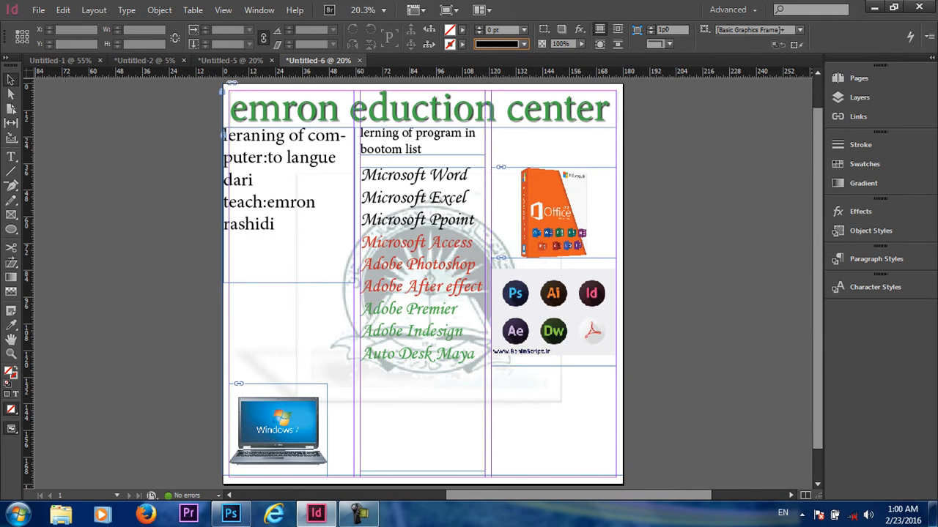
# Check the flyer in Presentation mode and set the document's screen mode to Preview
pyautogui.moveTo(11, 429); pyautogui.dragTo(44, 488)
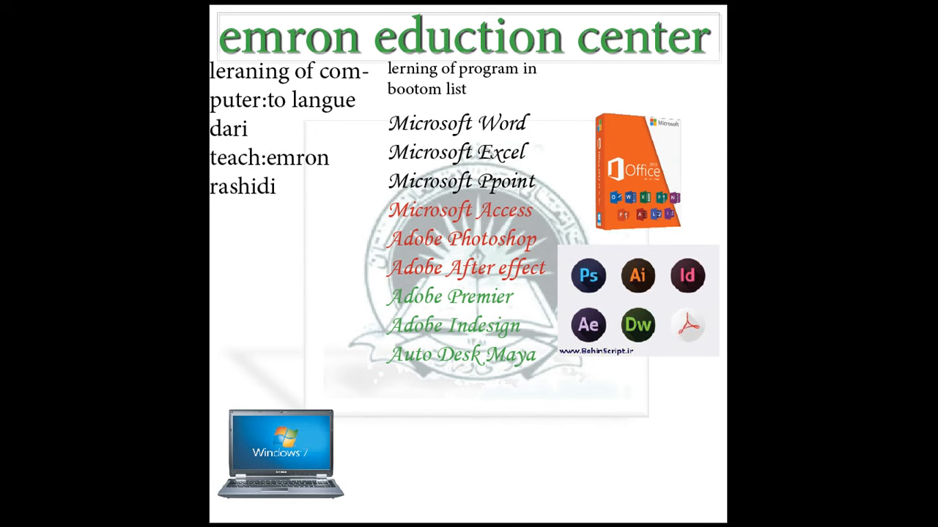
pyautogui.press('Escape')
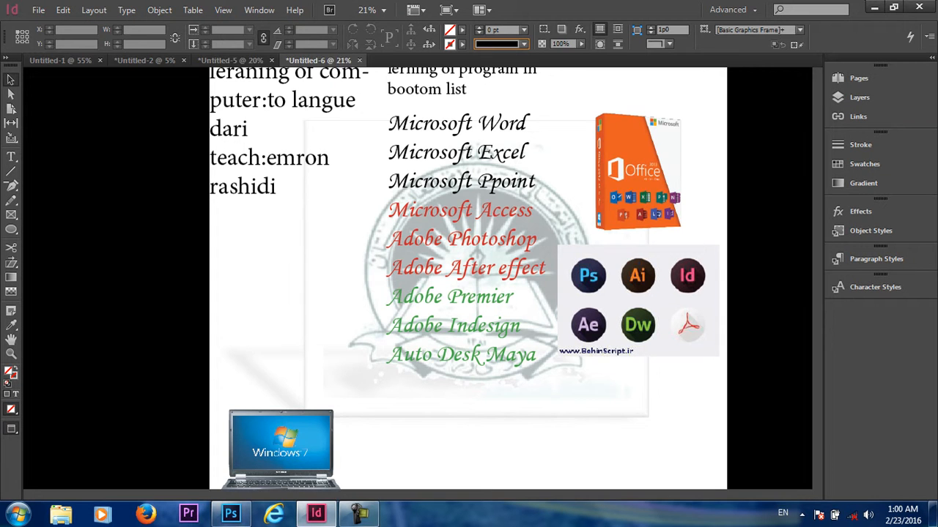
pyautogui.moveTo(11, 429); pyautogui.dragTo(51, 443)
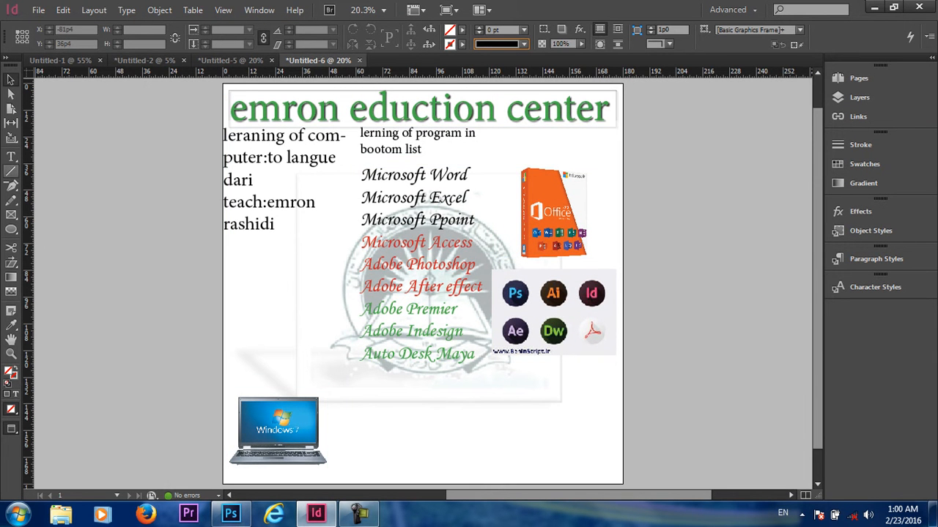
# Draw a vertical line about 154p5 long between the first and second columns, starting just below the title at X 57p0
pyautogui.click(11, 172)
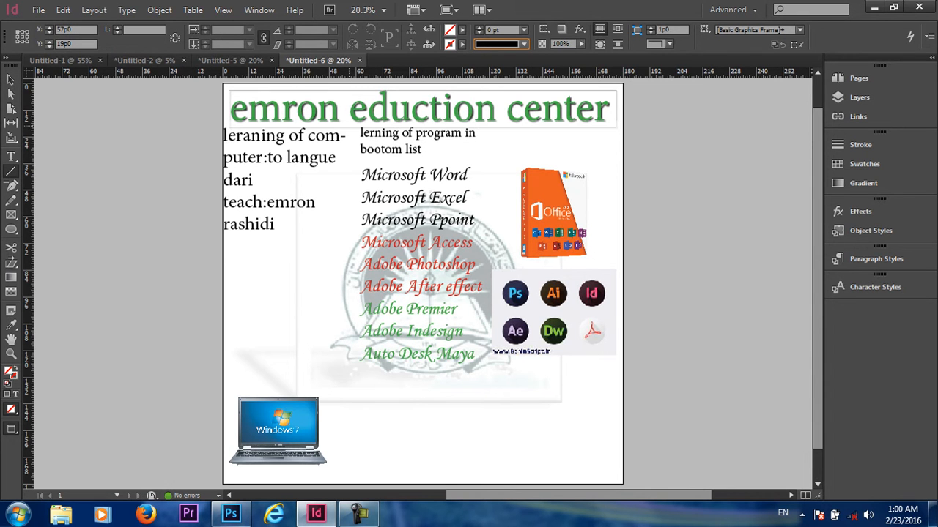
pyautogui.moveTo(349, 127); pyautogui.dragTo(349, 472)
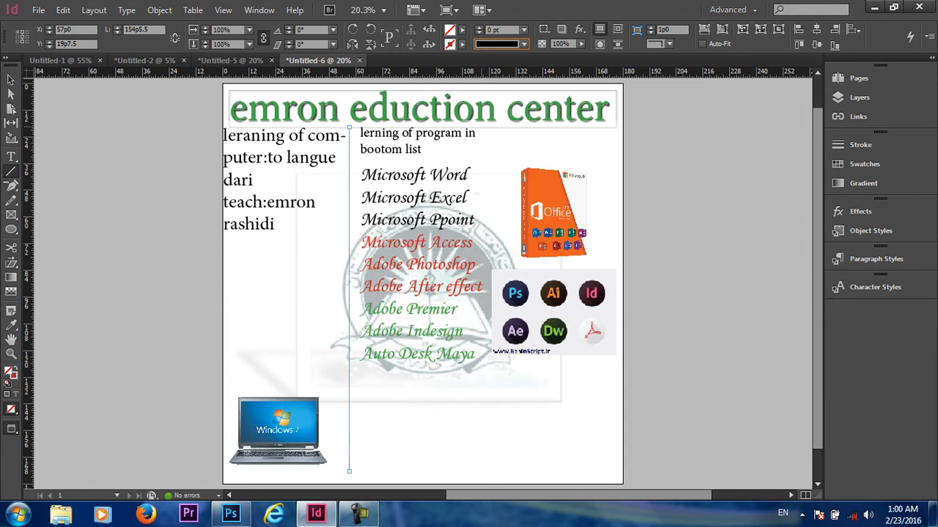
# Draw a near-vertical line about 154p6 long between the second and third columns, deleting the first misplaced attempt
pyautogui.moveTo(481, 133)
pyautogui.mouseDown()
pyautogui.moveTo(481, 344)
pyautogui.moveTo(486, 126)
pyautogui.moveTo(485, 469)
pyautogui.moveTo(484, 380)
pyautogui.mouseUp()
pyautogui.press('Delete')
pyautogui.moveTo(485, 455); pyautogui.dragTo(488, 471)
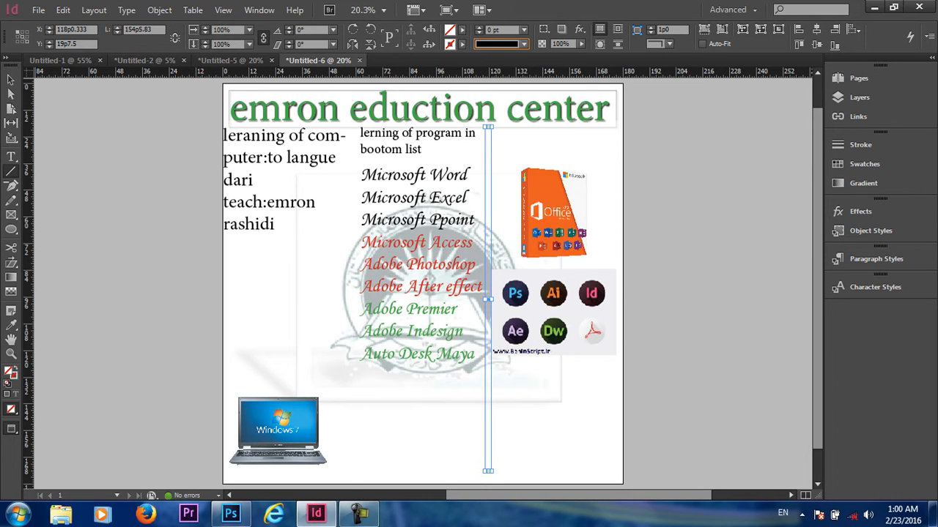
# Give the line between the second and third columns a multi-line stroke type, with magenta C=0 M=100 Y=0 K=0 for both fill and stroke
pyautogui.click(523, 44)
pyautogui.click(528, 123)
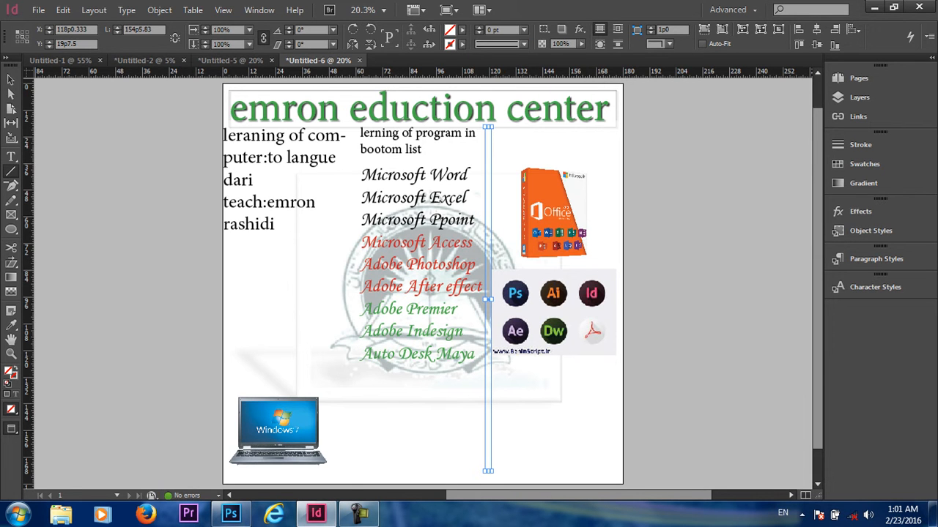
pyautogui.click(461, 29)
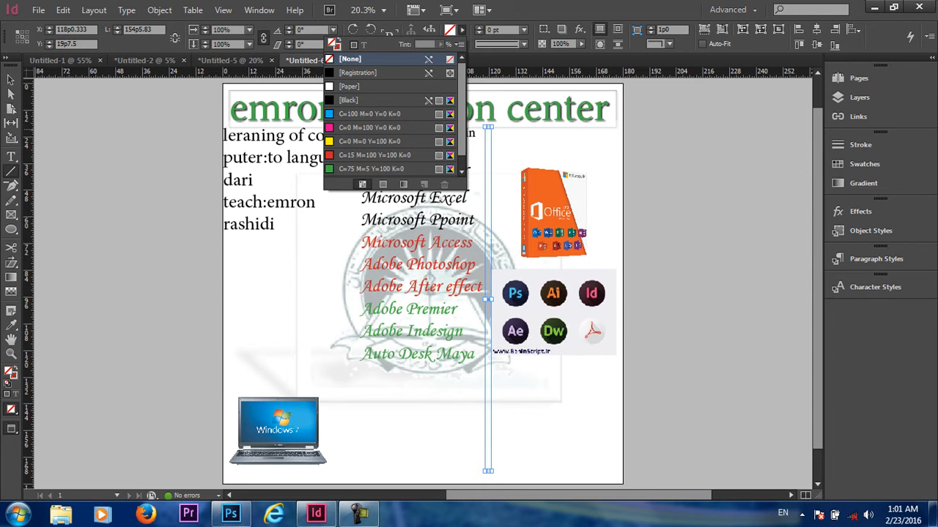
pyautogui.click(395, 128)
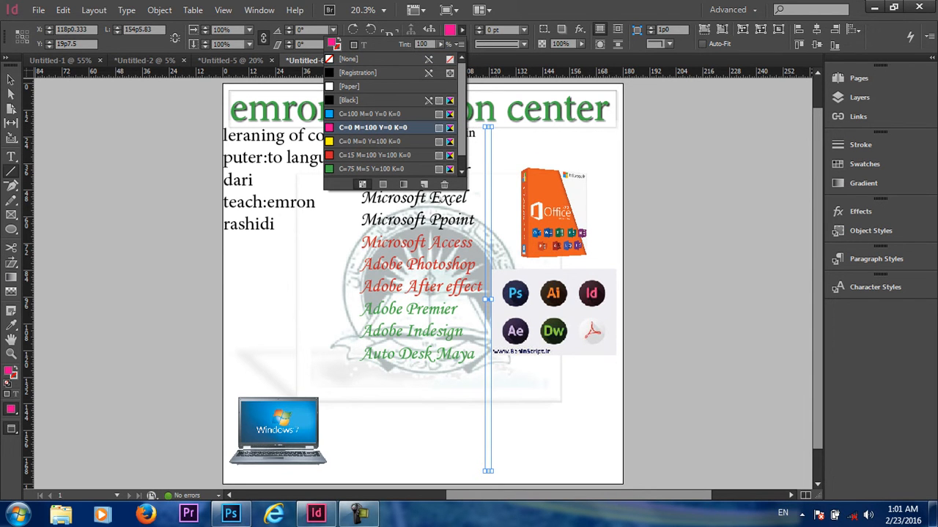
pyautogui.click(461, 30)
pyautogui.click(462, 43)
pyautogui.click(370, 142)
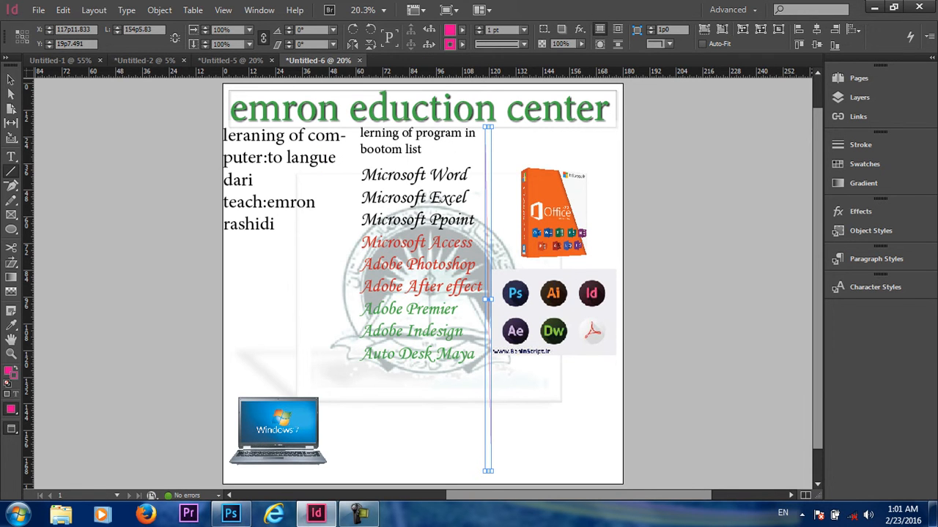
# Select the line between the first and second columns and set its stroke color to cyan C=100 M=0 Y=0 K=0
pyautogui.click(11, 80)
pyautogui.click(327, 191)
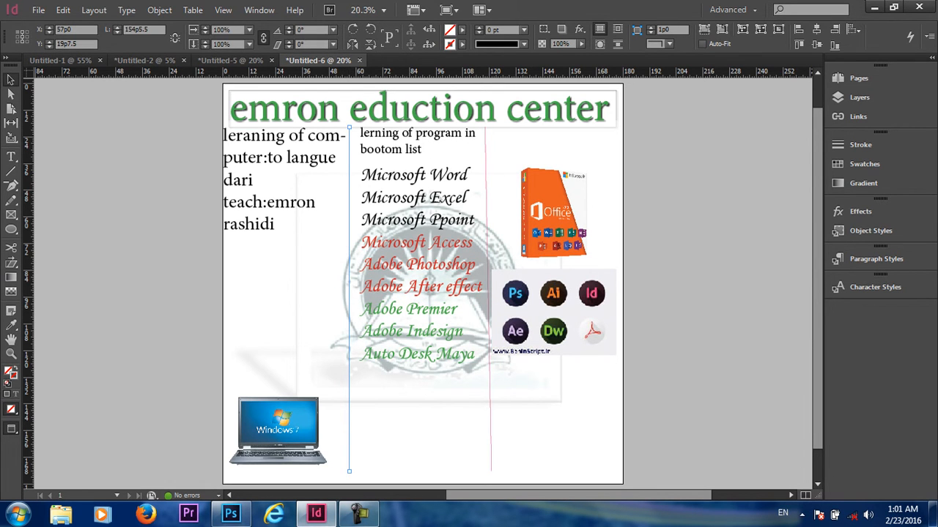
pyautogui.click(462, 44)
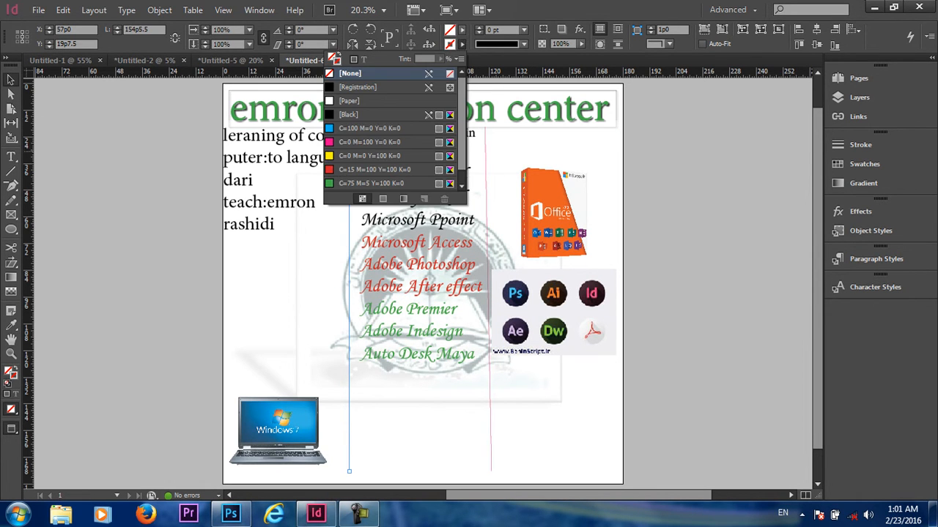
pyautogui.click(376, 156)
pyautogui.click(376, 156)
pyautogui.click(462, 45)
pyautogui.click(463, 45)
pyautogui.click(372, 128)
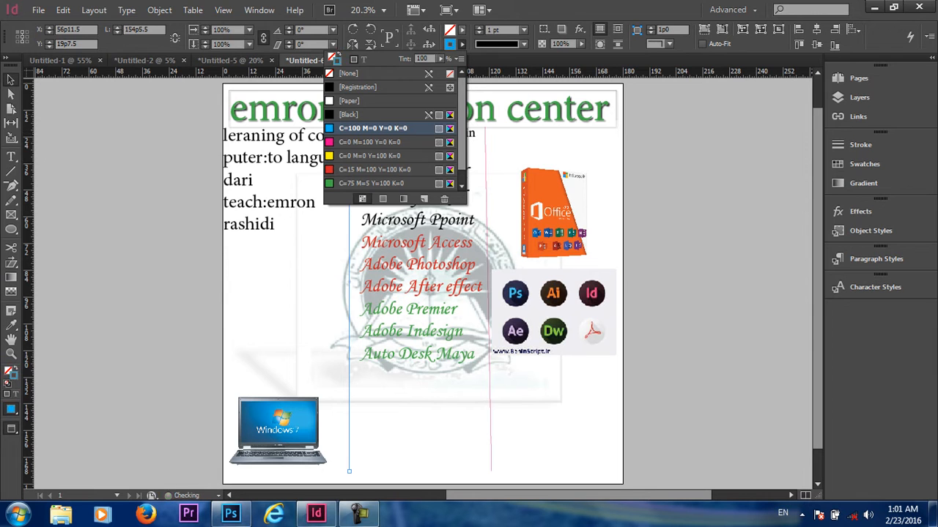
# Set the first divider line's fill to Black and its stroke color to yellow C=0 M=0 Y=100 K=0
pyautogui.click(462, 30)
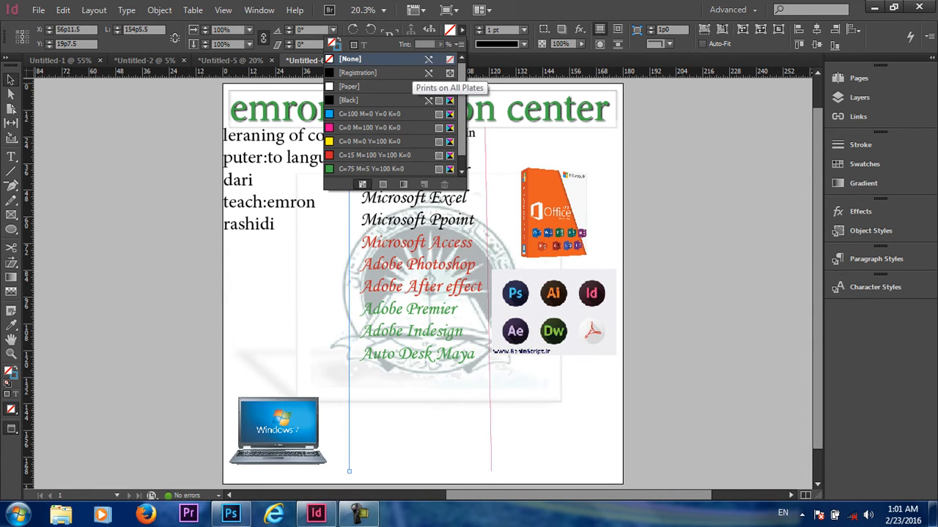
pyautogui.click(366, 100)
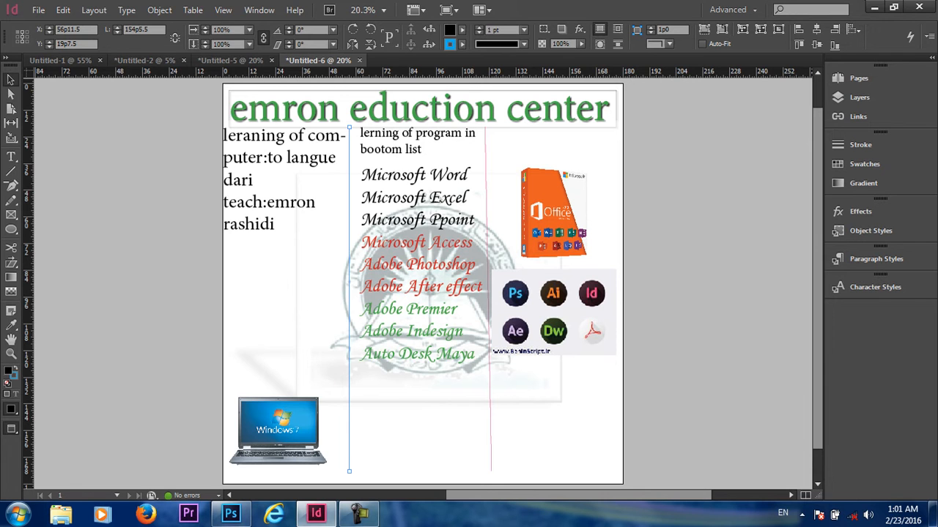
pyautogui.click(462, 45)
pyautogui.click(373, 156)
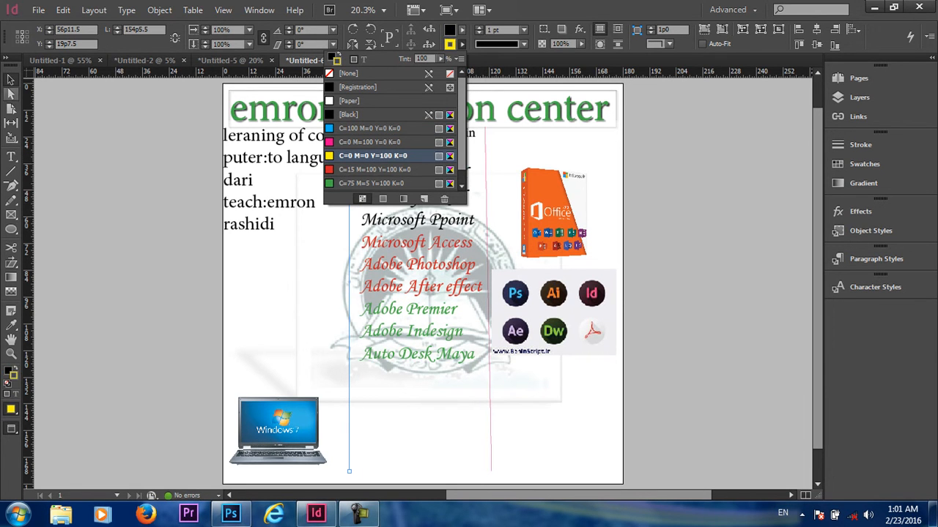
pyautogui.click(11, 80)
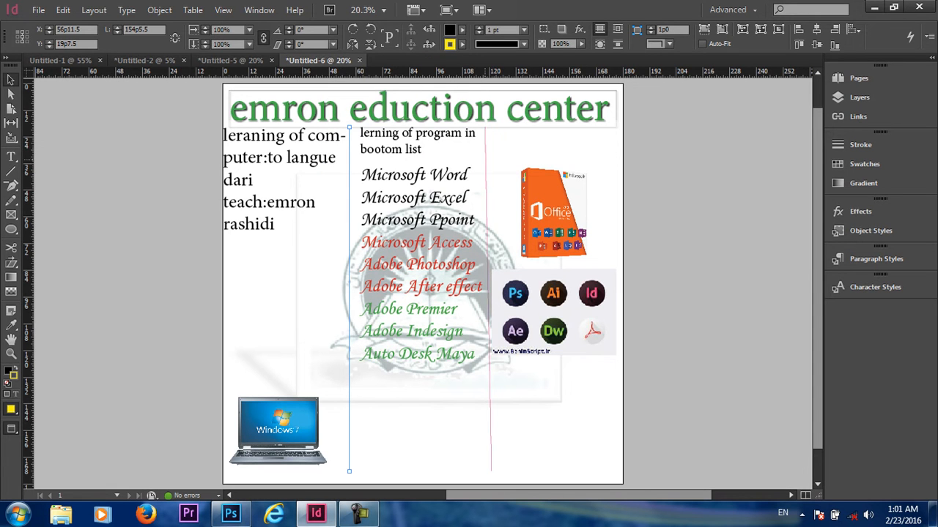
# Delete the slanted magenta line between the second and third columns
pyautogui.click(504, 161)
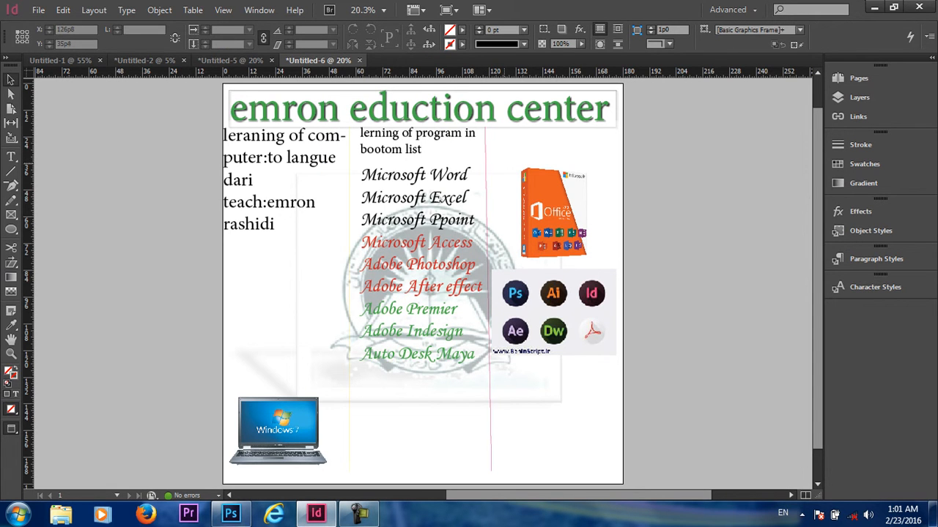
pyautogui.click(486, 162)
pyautogui.press('Delete')
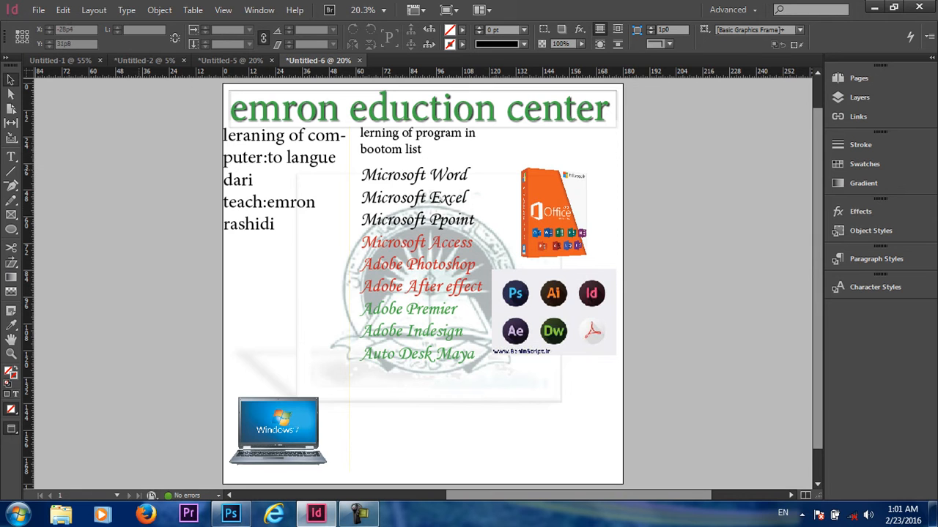
# Draw a vertical line about 143p3 long between the second and third columns and set its stroke weight to 10 pt
pyautogui.click(11, 171)
pyautogui.moveTo(488, 128); pyautogui.dragTo(488, 446)
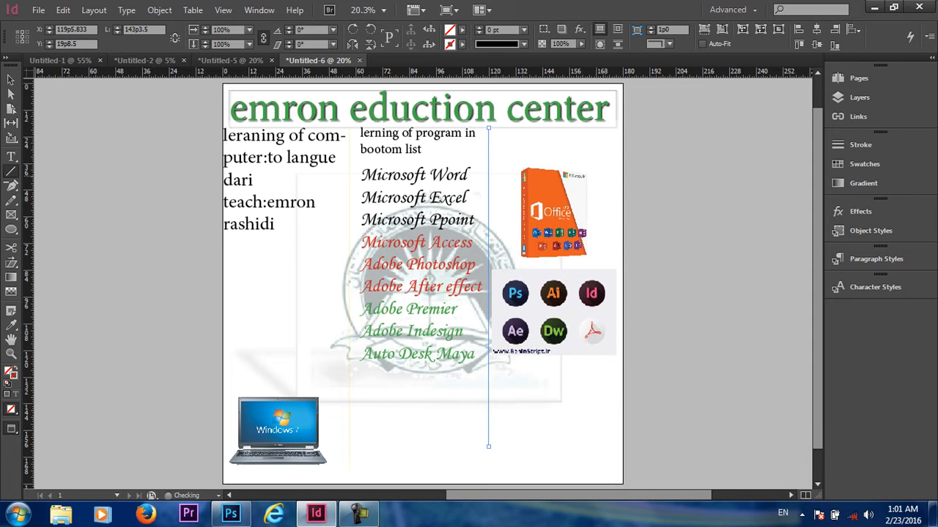
pyautogui.click(858, 145)
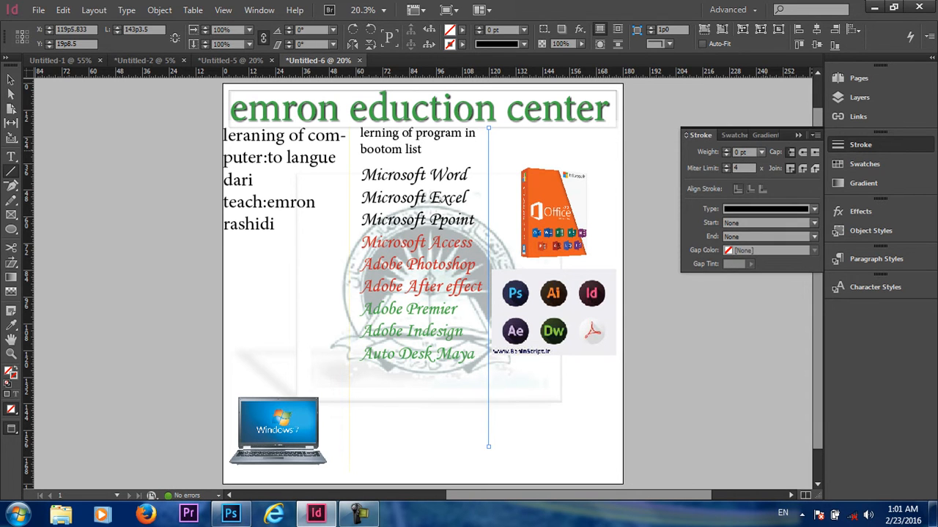
pyautogui.click(761, 151)
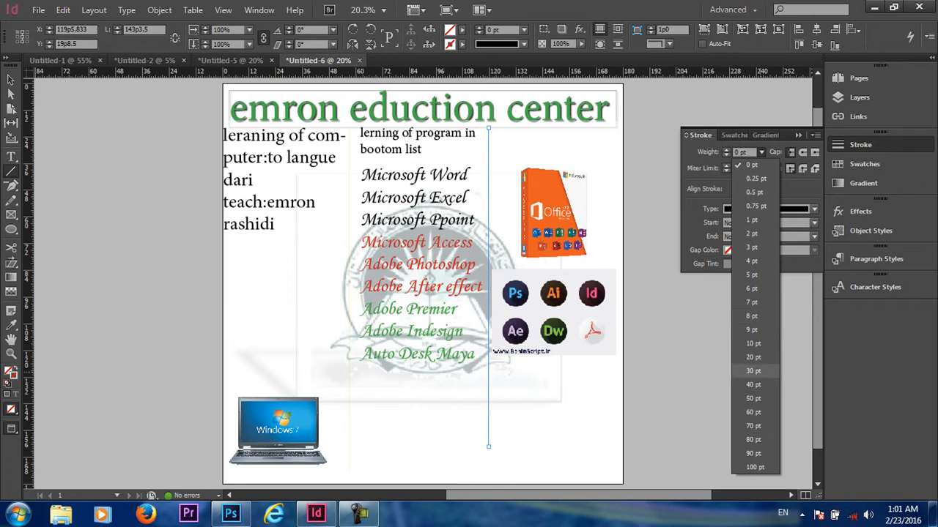
pyautogui.click(753, 344)
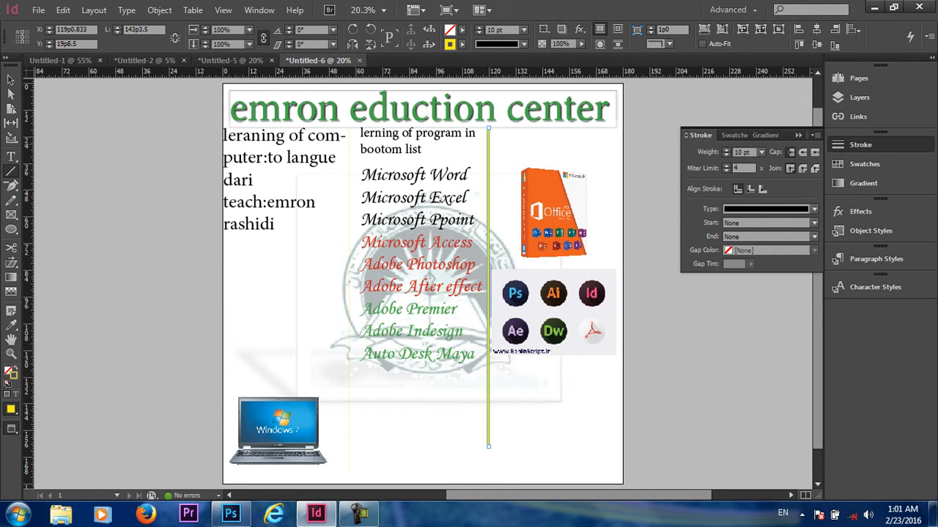
# Set the stroke weight of the line between the first and second columns to 10 pt
pyautogui.press('v')
pyautogui.click(347, 182)
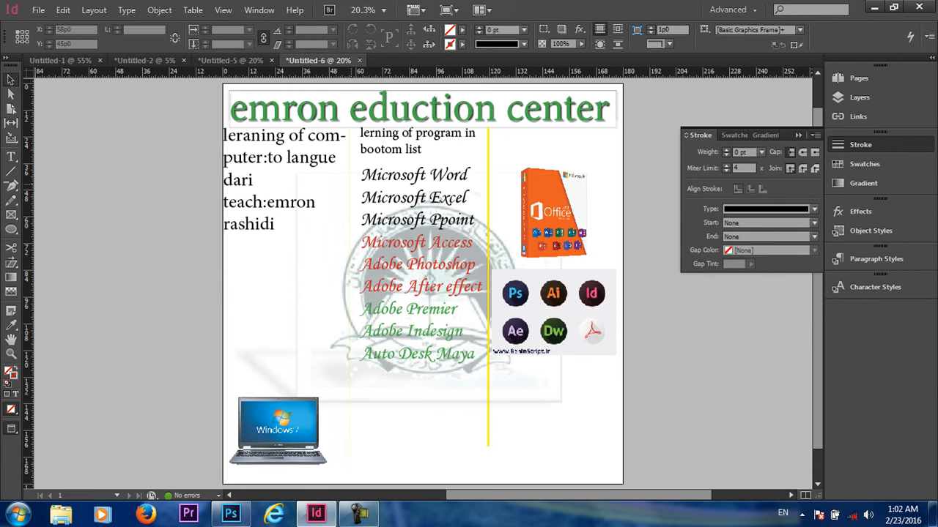
pyautogui.click(349, 183)
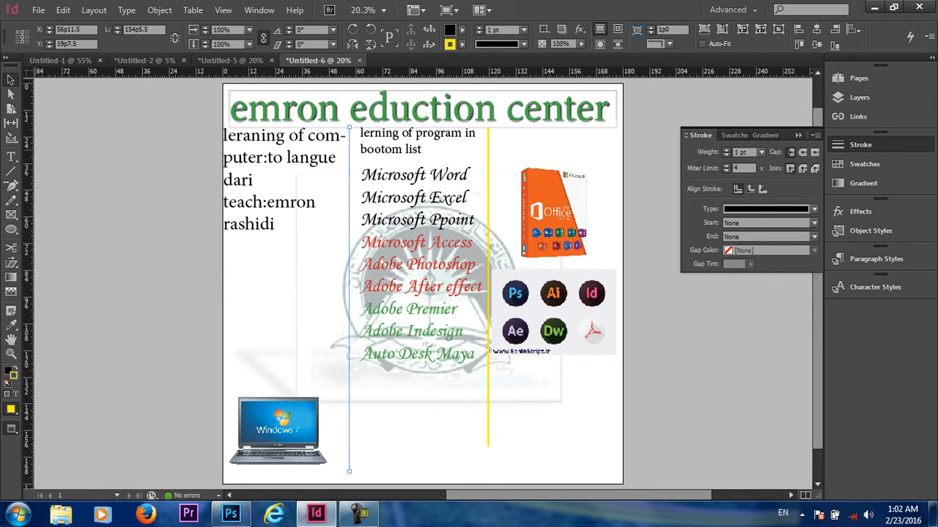
pyautogui.click(761, 151)
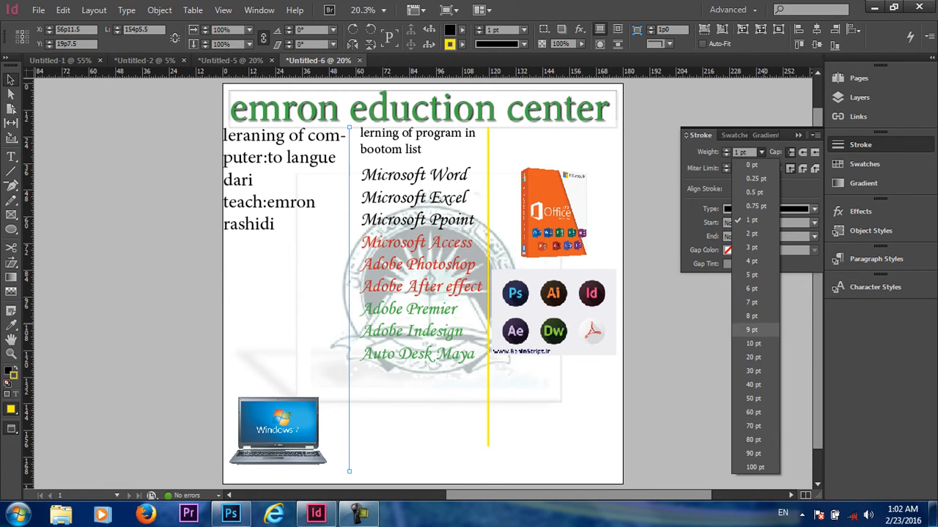
pyautogui.click(753, 343)
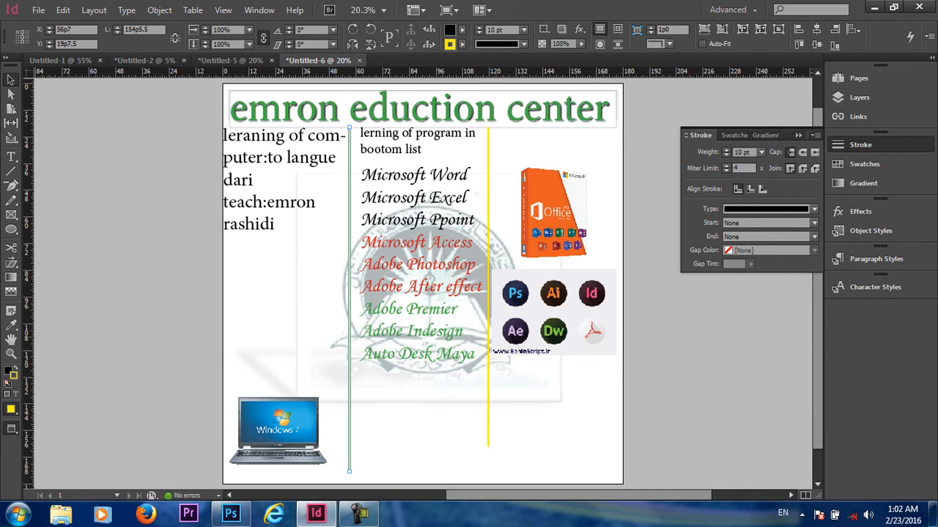
# Extend the line between the second and third columns downward to roughly match the first divider's lower end, and deselect it
pyautogui.click(489, 443)
pyautogui.moveTo(489, 446); pyautogui.dragTo(489, 474)
pyautogui.click(170, 307)
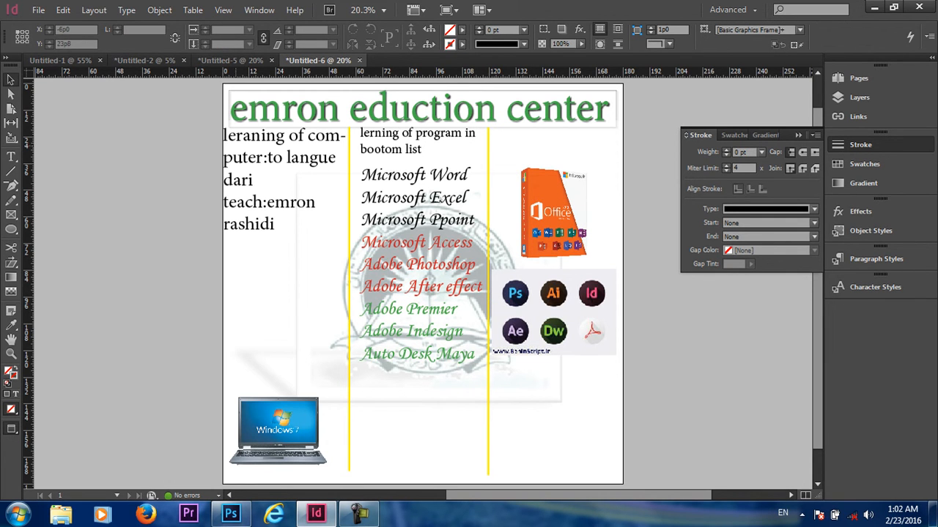
# Set the document's screen mode to Normal, leave nothing selected and collapse the stroke settings
pyautogui.click(11, 429)
pyautogui.click(54, 429)
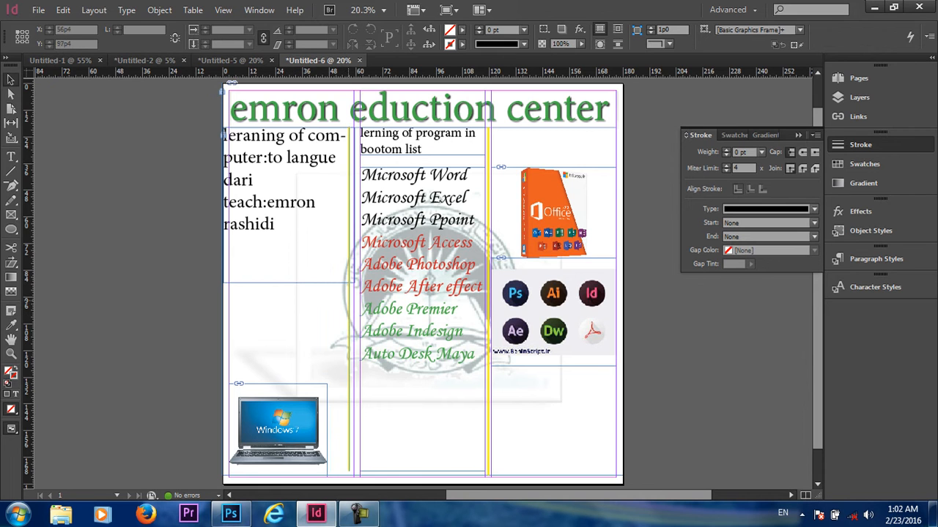
pyautogui.click(277, 431)
pyautogui.click(309, 351)
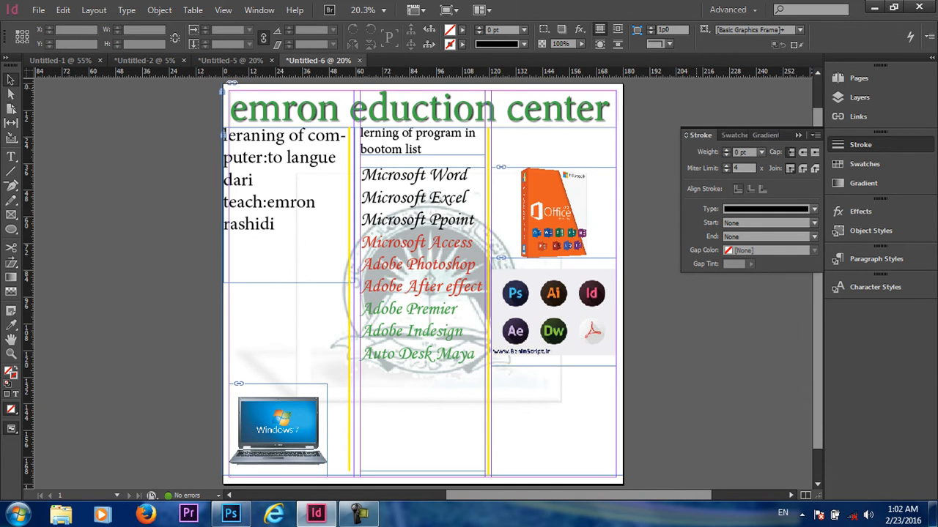
pyautogui.click(798, 135)
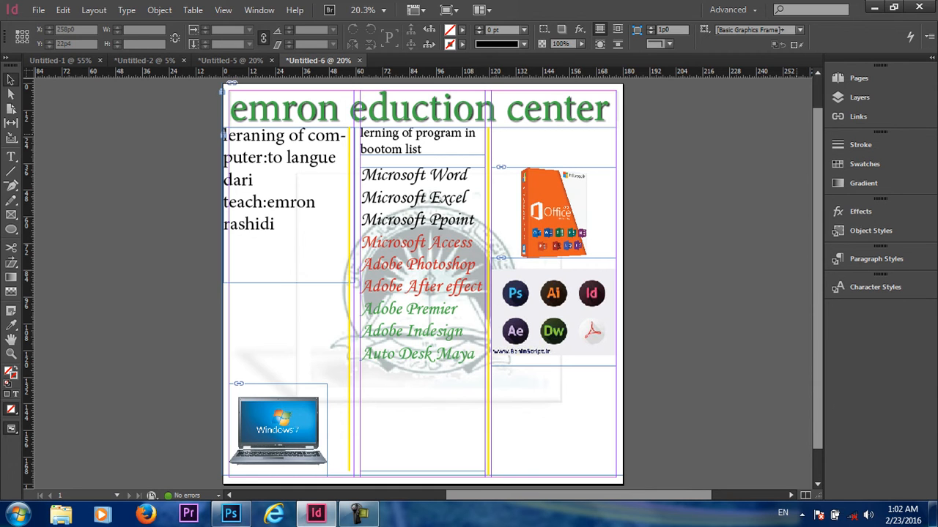